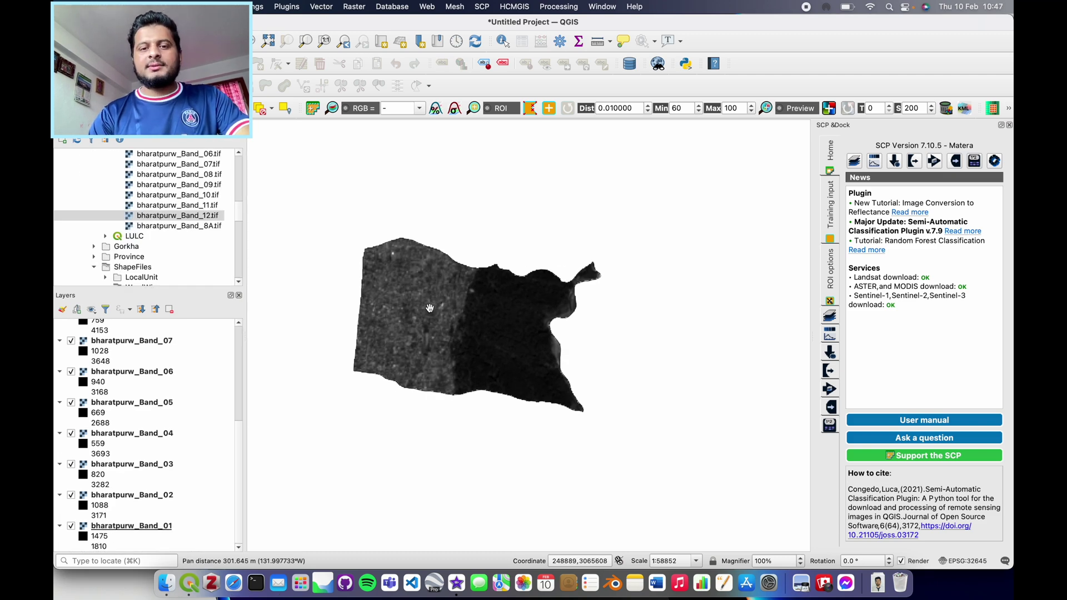
scroll(430, 308, "up", 1)
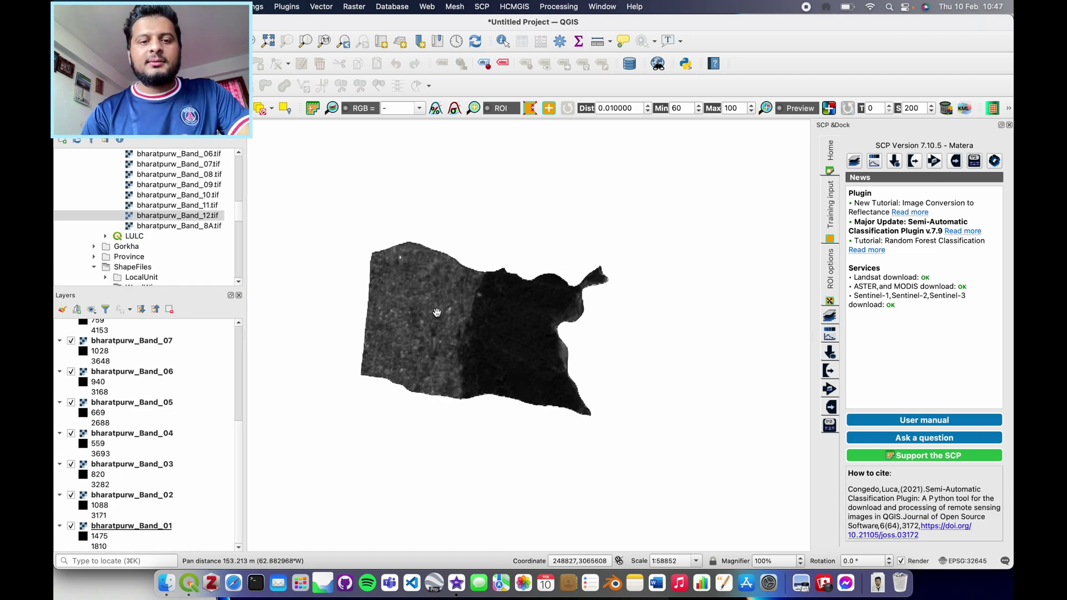
scroll(438, 313, "down", 1)
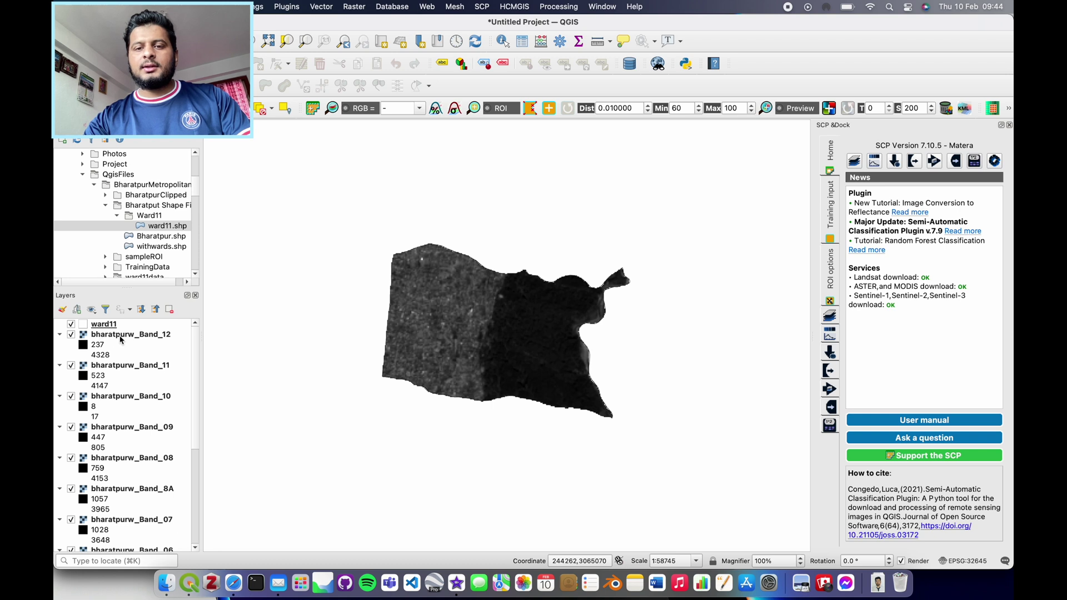
scroll(122, 405, "down", 5)
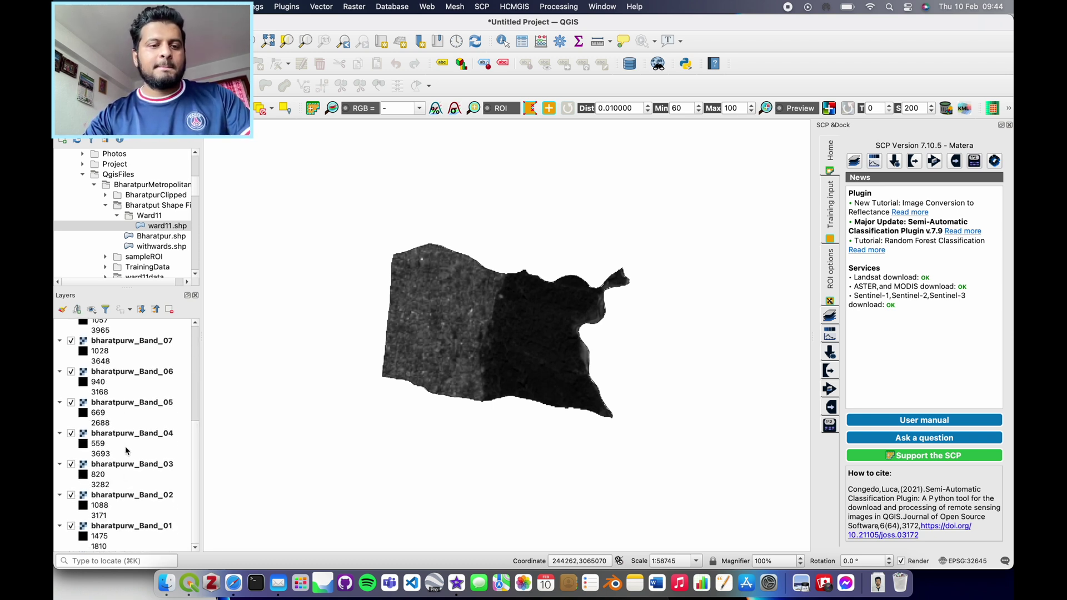
scroll(160, 461, "up", 5)
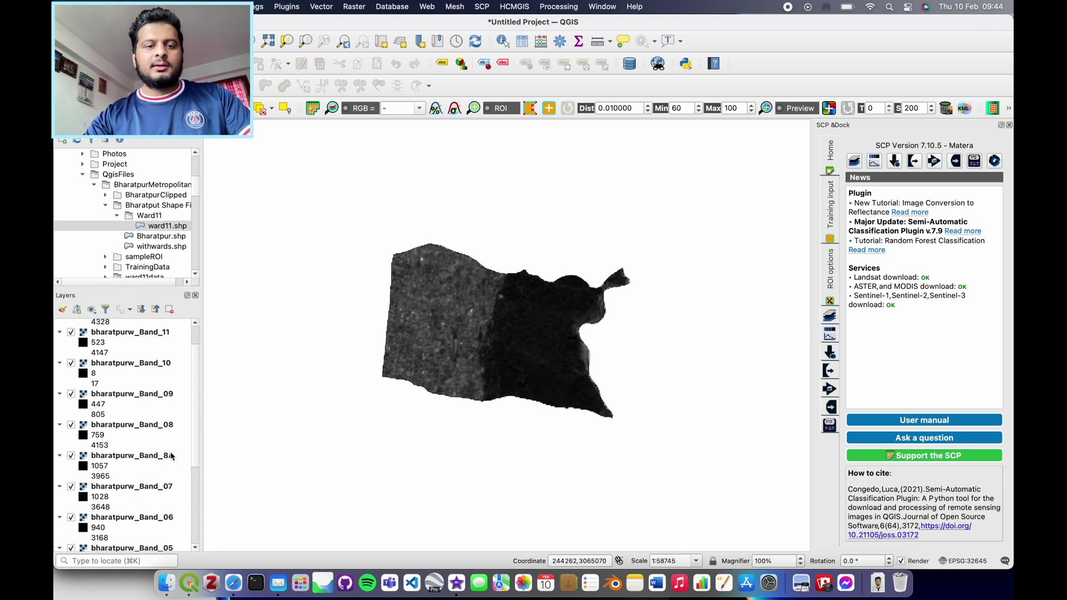
left_click_drag(532, 335, 526, 328)
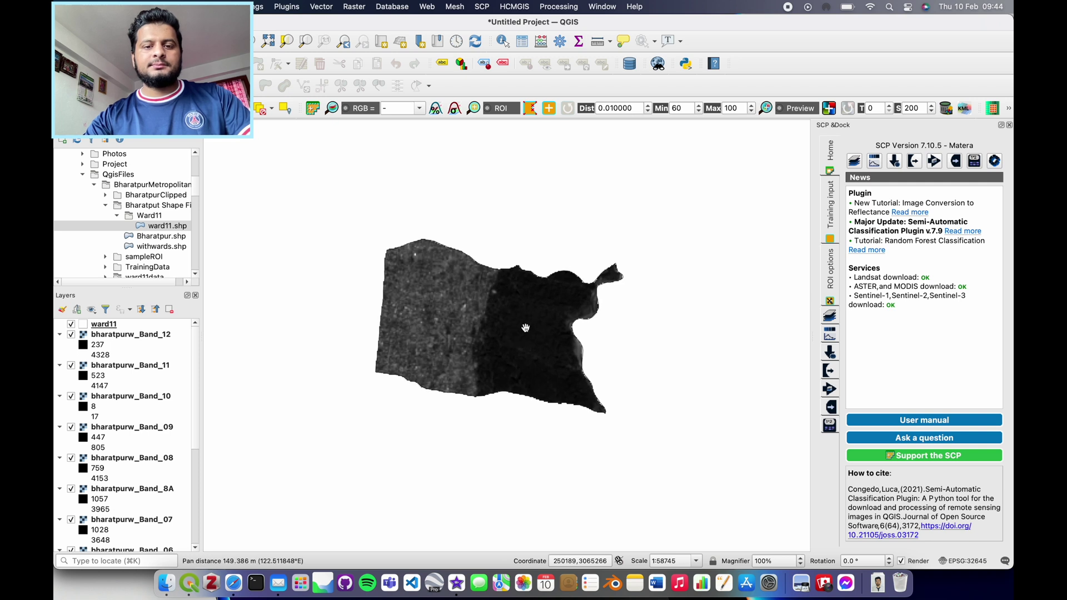
left_click_drag(456, 346, 439, 338)
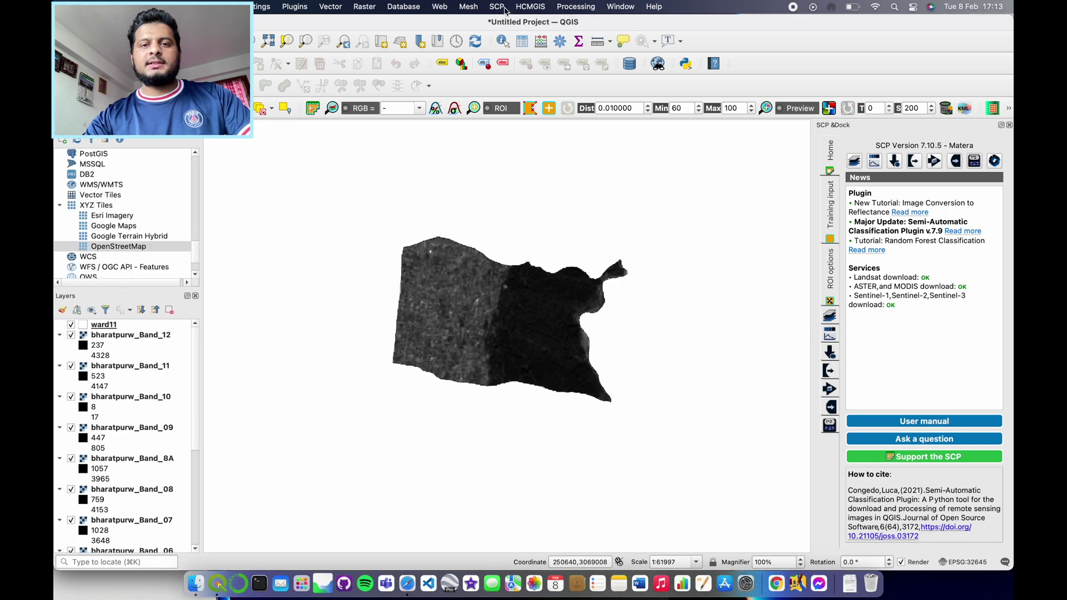
Refresh the available image lists in the SCP band set tool and clear all entries from Band set 1.
left_click(496, 6)
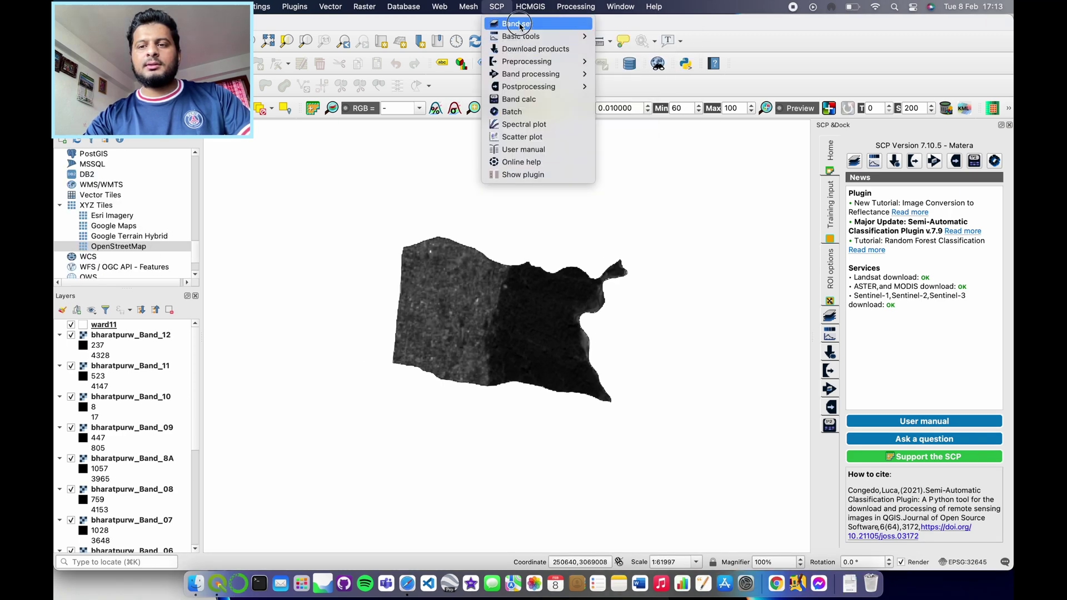
left_click(511, 23)
left_click(928, 141)
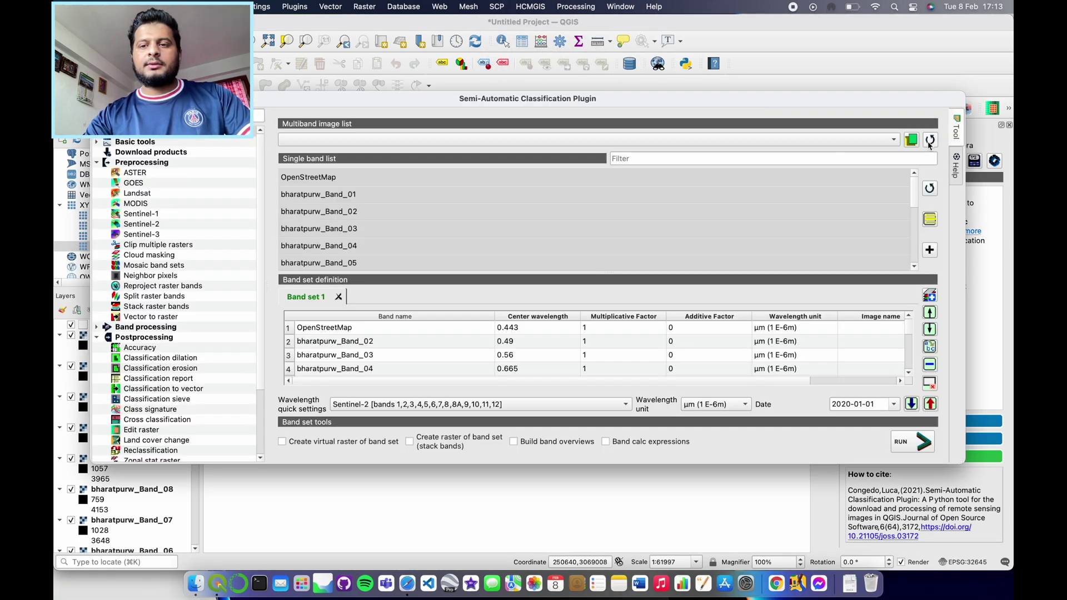
left_click(931, 190)
scroll(583, 202, "down", 3)
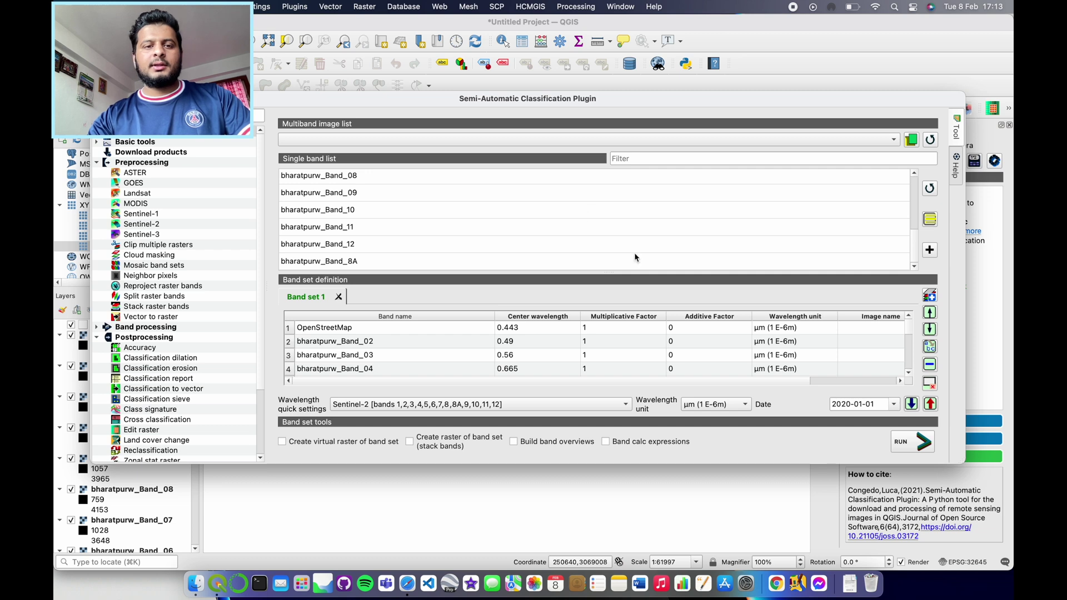
left_click(930, 384)
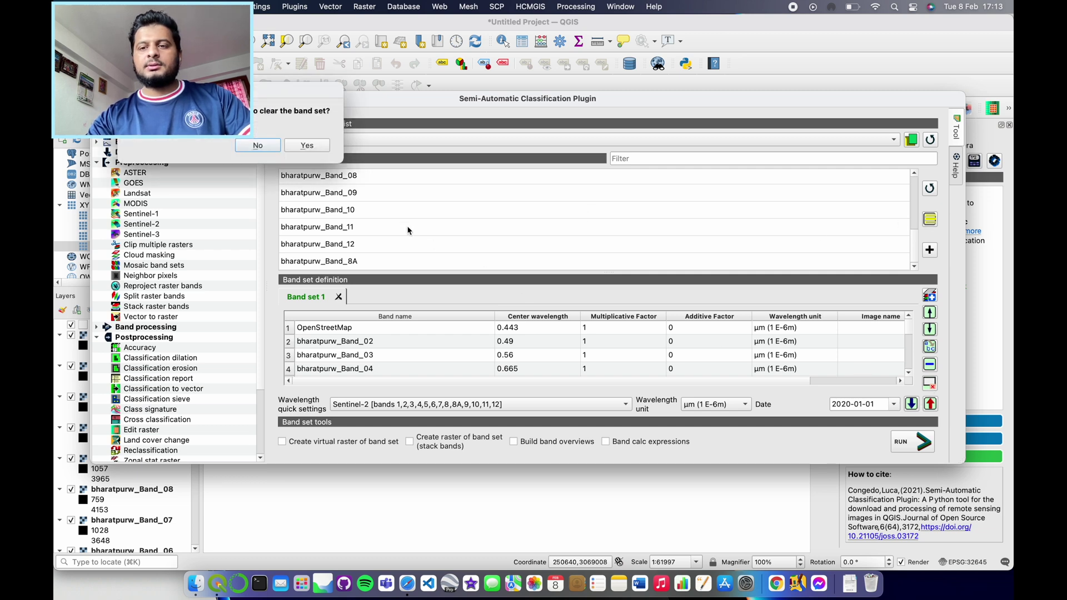
left_click(301, 147)
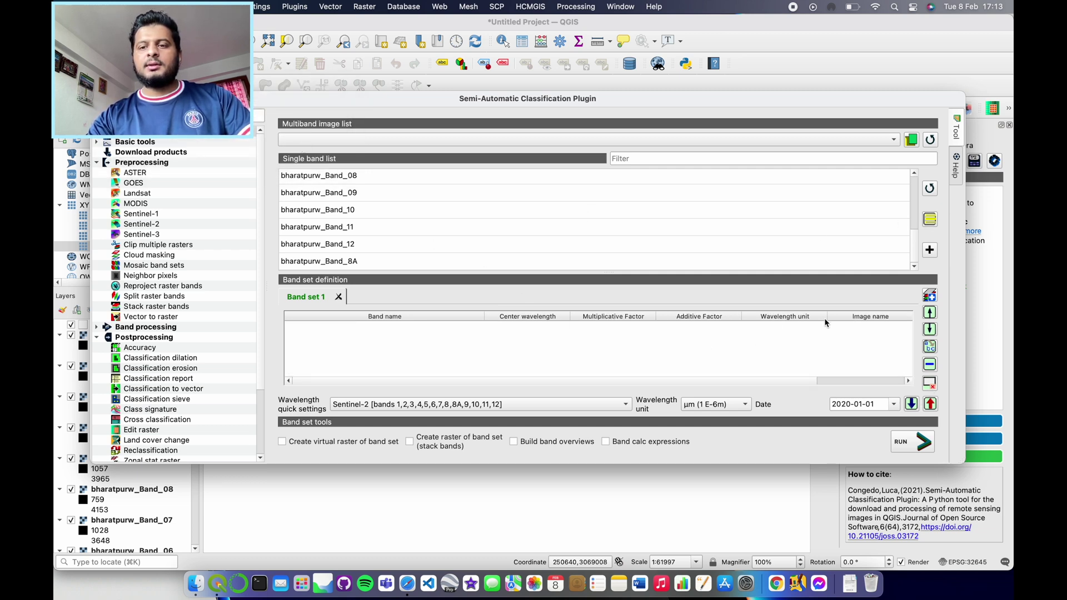
Add all the listed bharatpurw bands, Band_01 through Band_12 and Band_8A, to Band set 1.
left_click(929, 221)
left_click(930, 220)
left_click(929, 221)
left_click(929, 251)
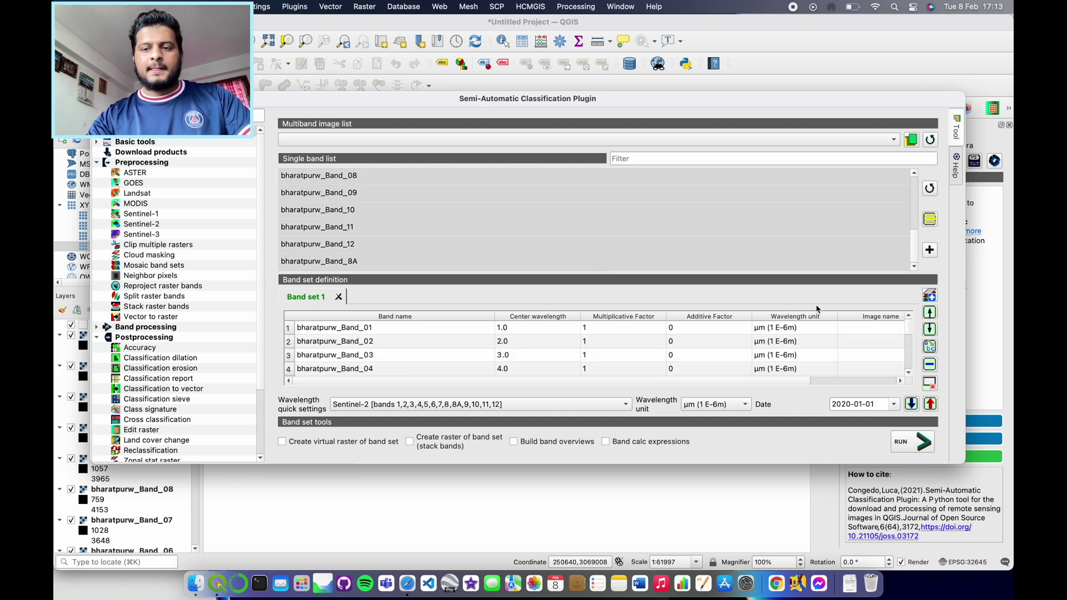
Reorder Band set 1 so that bharatpurw_Band_8A sits directly after bharatpurw_Band_08.
left_click(451, 369)
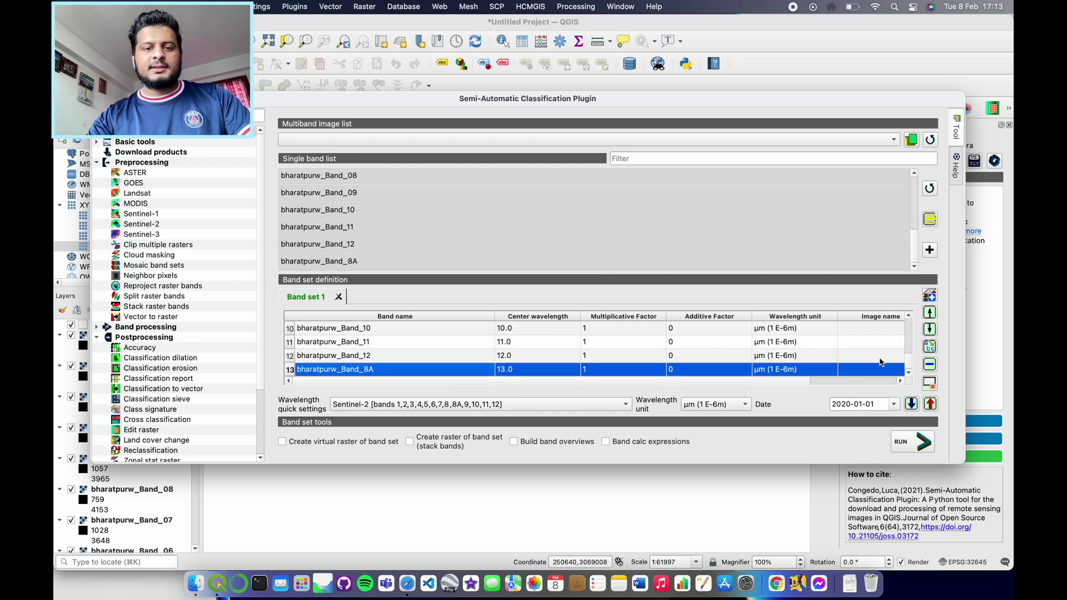
left_click(930, 312)
left_click(929, 313)
left_click(930, 312)
left_click(929, 312)
scroll(418, 347, "up", 1)
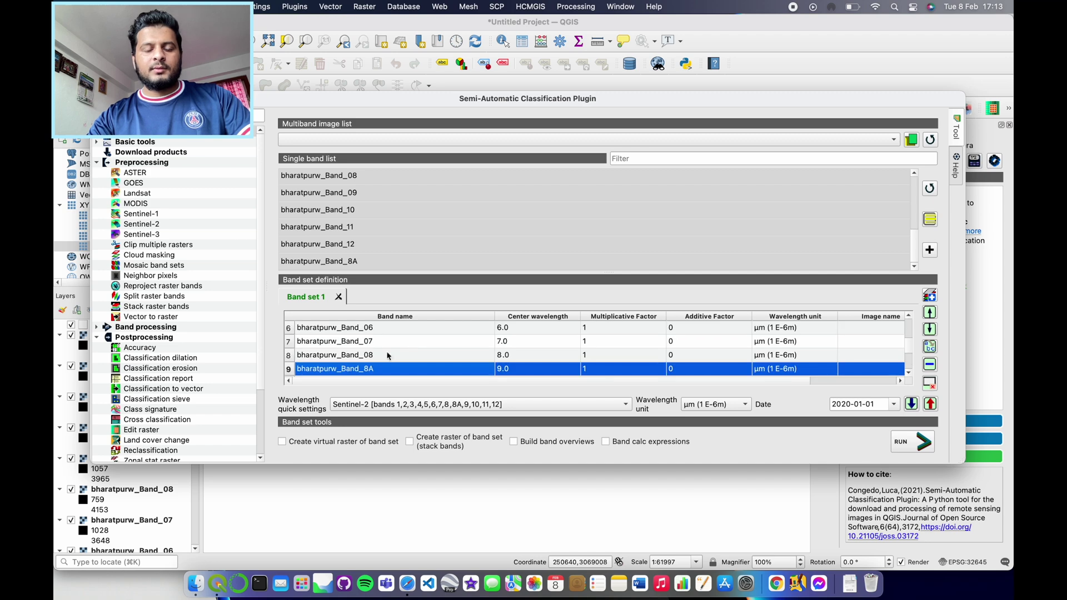
Assign the Sentinel-2 [bands 1,2,3,4,5,6,7,8,8A,9,10,11,12] centre wavelengths to Band set 1 and close the plugin window.
left_click(540, 405)
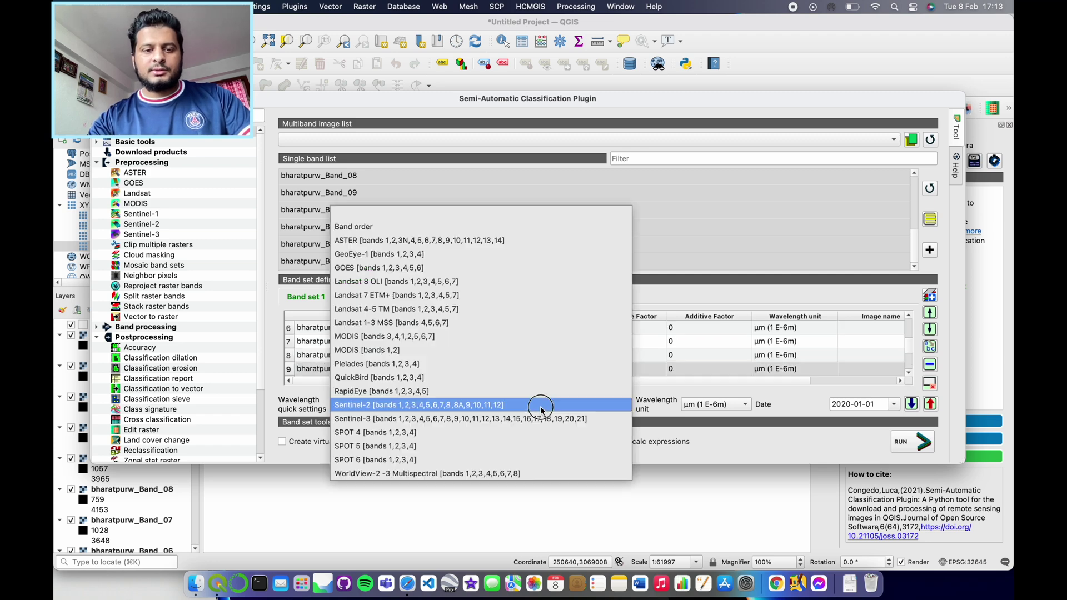
left_click(470, 405)
left_click(495, 405)
left_click(500, 391)
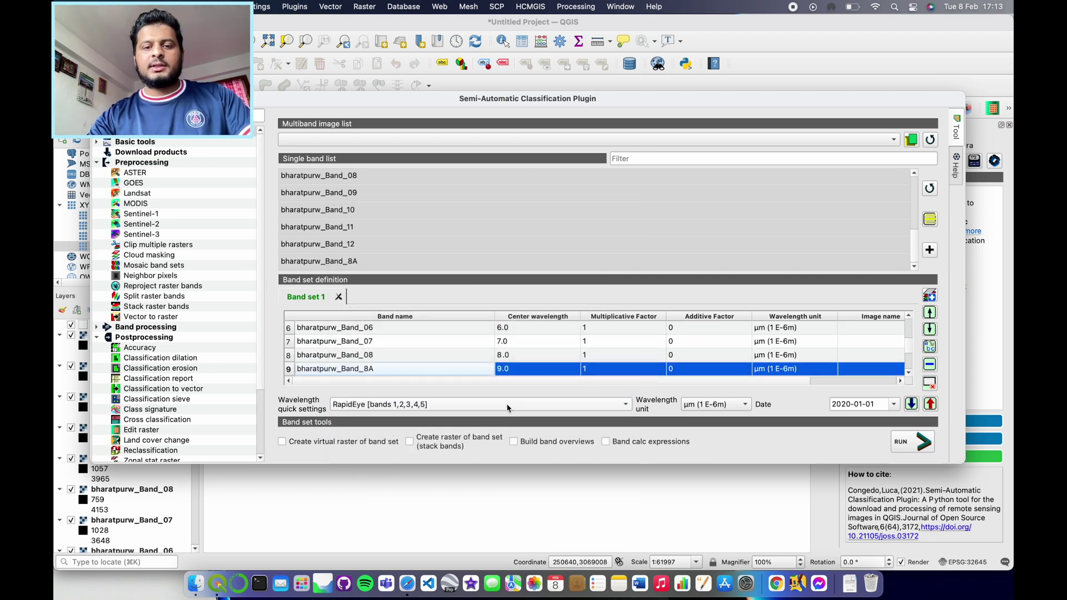
left_click(507, 407)
left_click(522, 419)
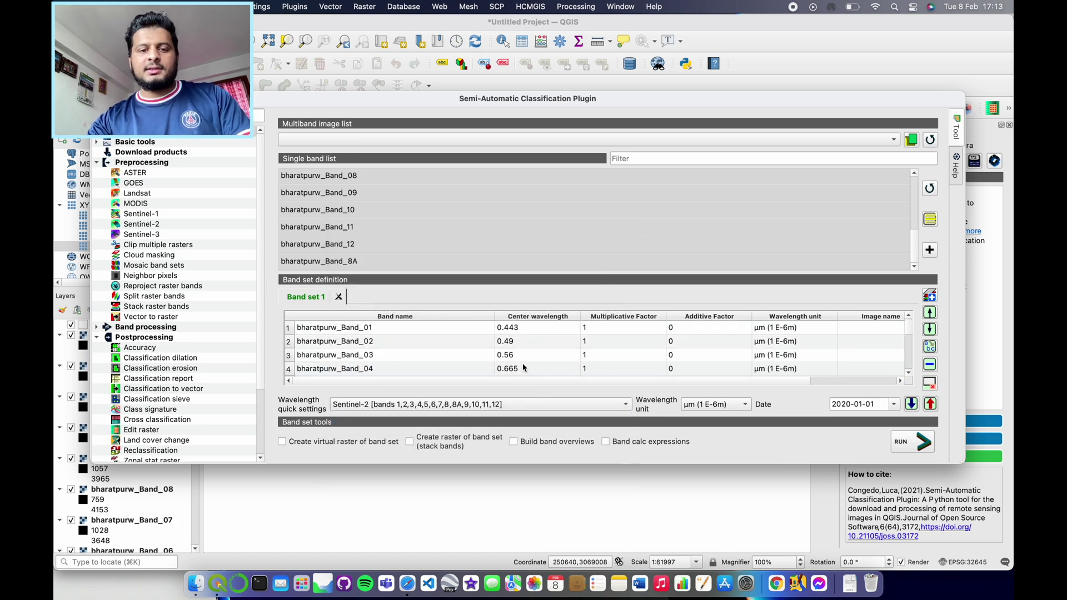
scroll(521, 367, "down", 3)
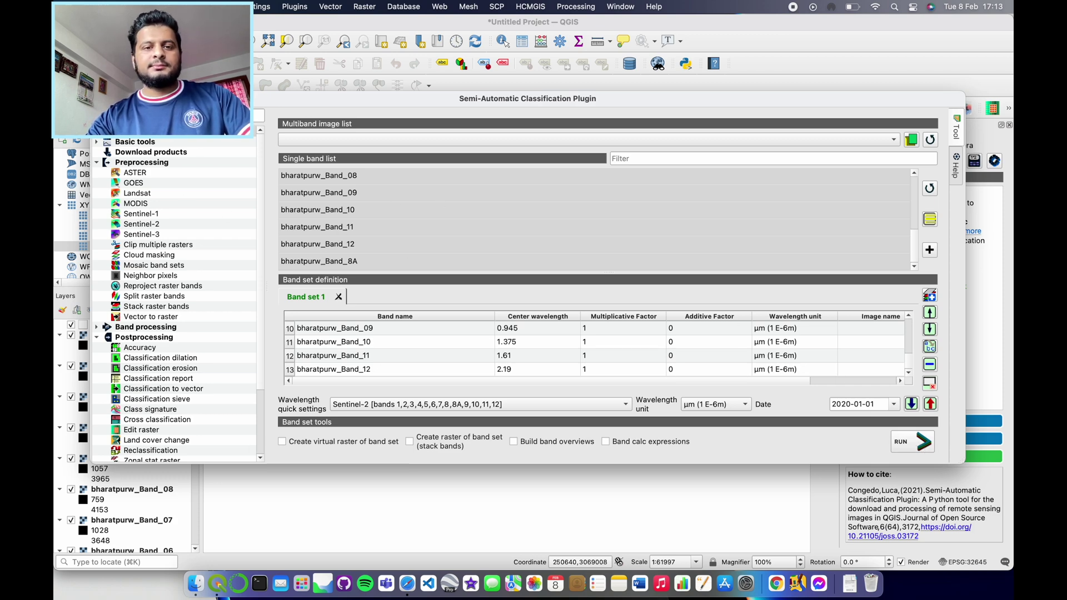
key("Escape")
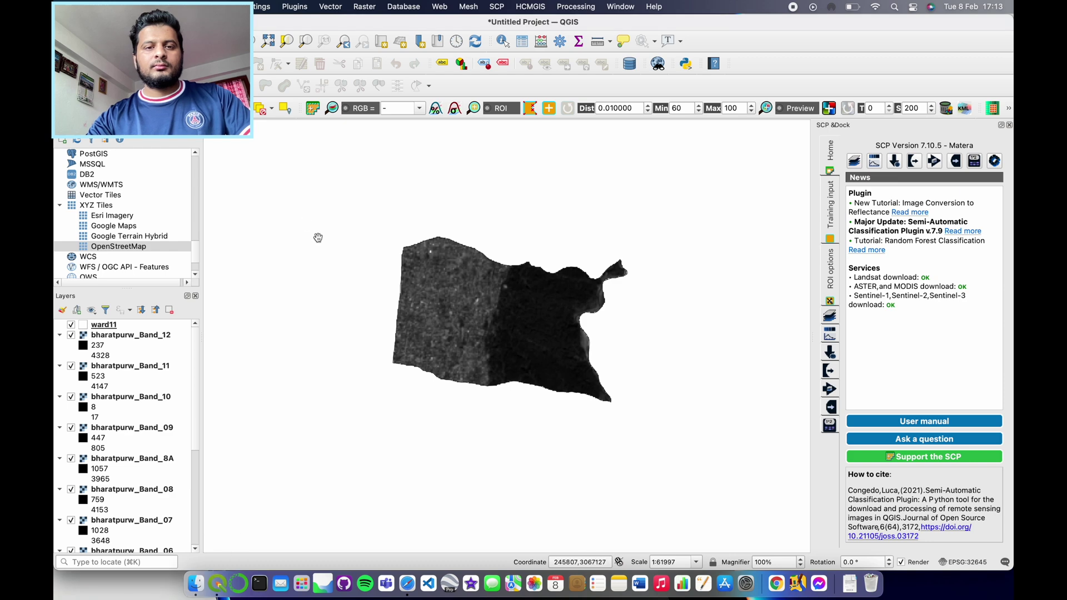
Display the band set on the map as a 4-3-2 RGB colour composite.
scroll(437, 300, "up", 1)
left_click_drag(436, 301, 438, 312)
left_click(418, 109)
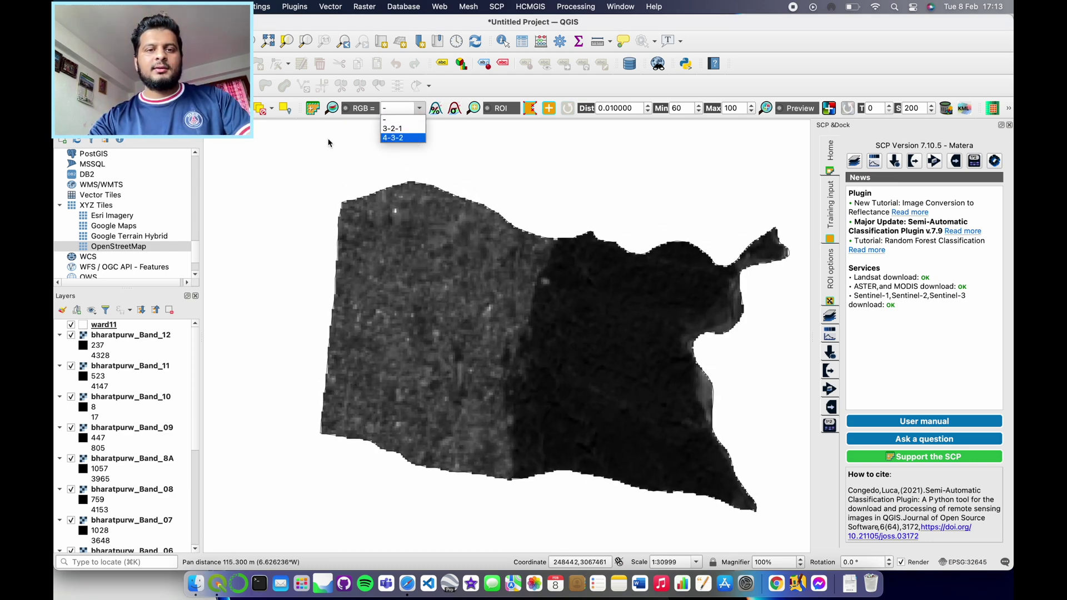
left_click(393, 137)
scroll(493, 336, "up", 1)
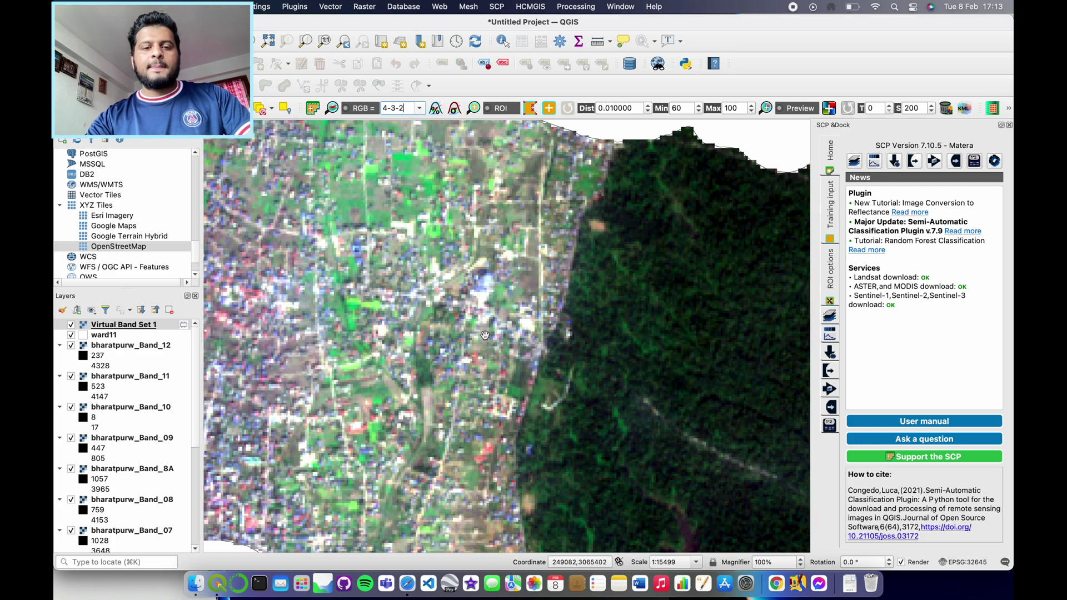
scroll(492, 335, "down", 1)
left_click_drag(400, 291, 432, 263)
scroll(433, 263, "up", 1)
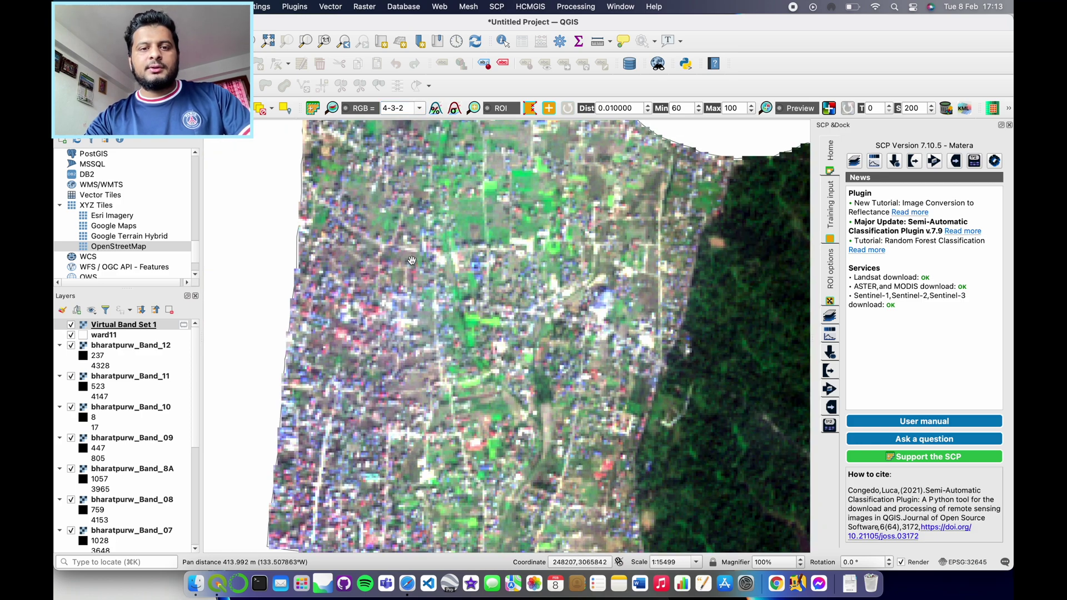
scroll(348, 281, "down", 1)
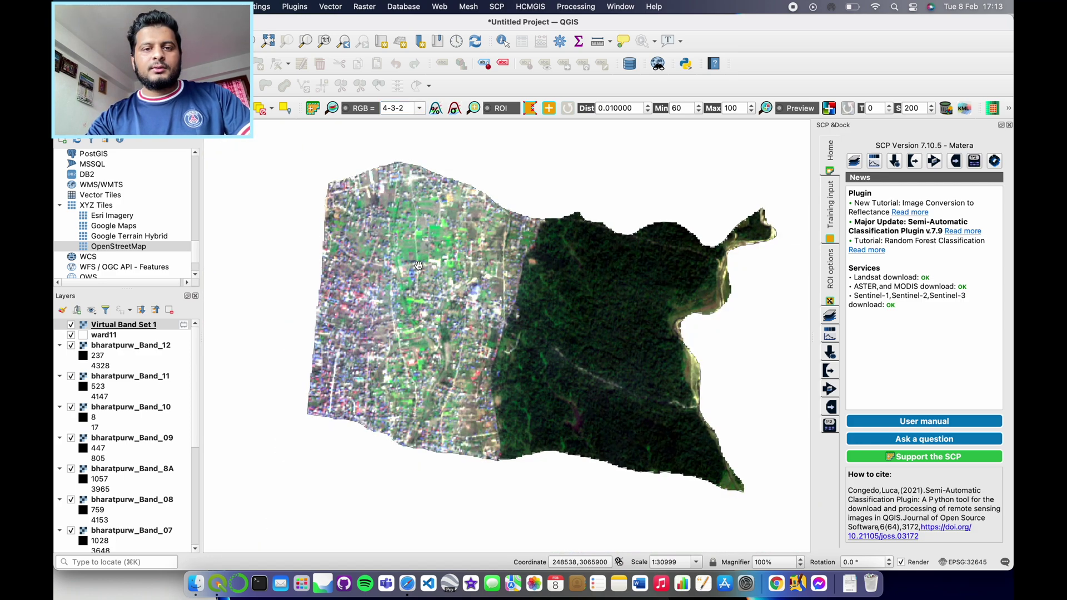
left_click_drag(414, 267, 408, 283)
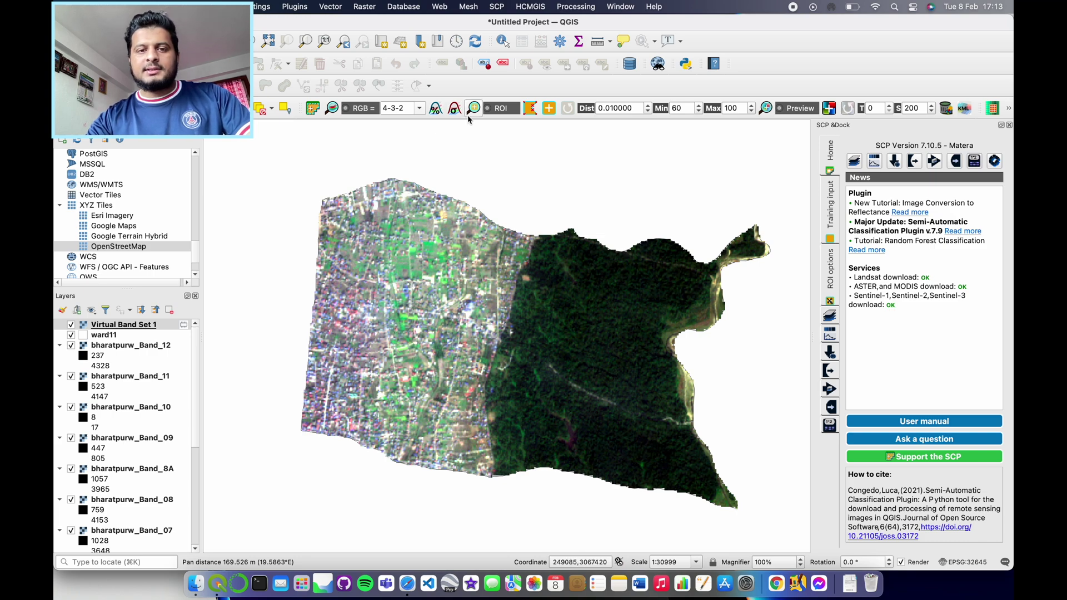
Apply a local cumulative cut stretch to the 4-3-2 composite around the boundary between built-up area and forest.
scroll(334, 305, "up", 2)
left_click_drag(491, 372, 407, 168)
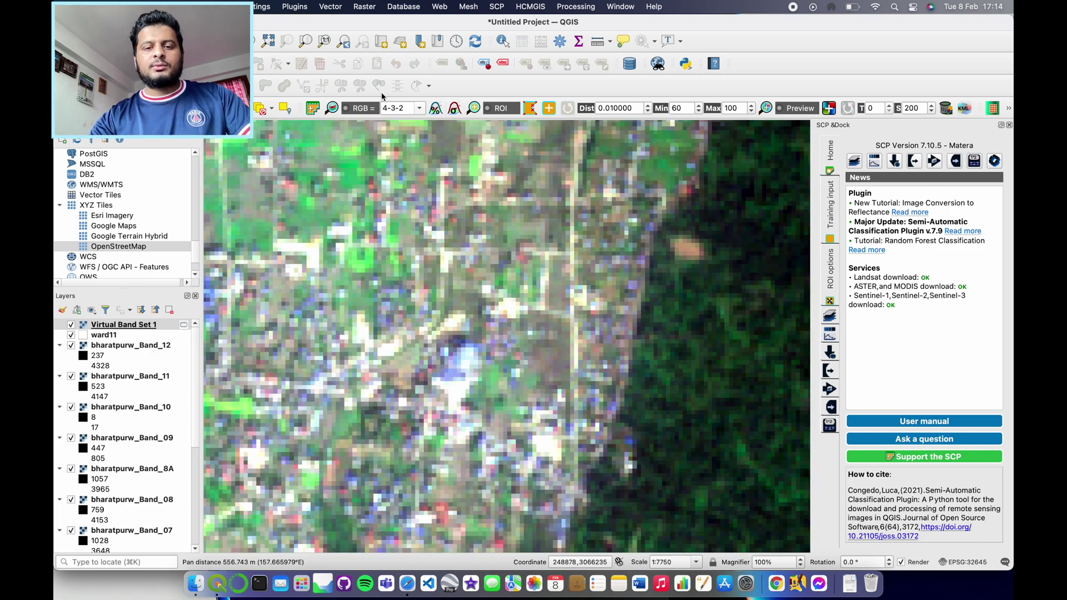
left_click(436, 109)
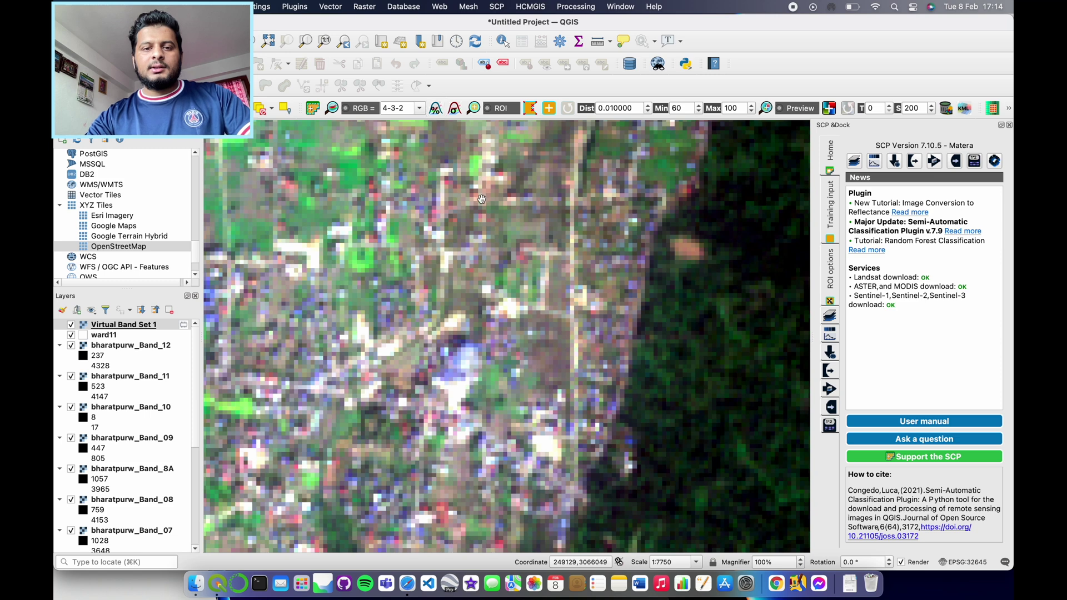
Apply a local standard deviation stretch to the 4-3-2 composite around the forest area.
scroll(494, 216, "down", 3)
scroll(499, 219, "up", 1)
left_click_drag(545, 236, 424, 260)
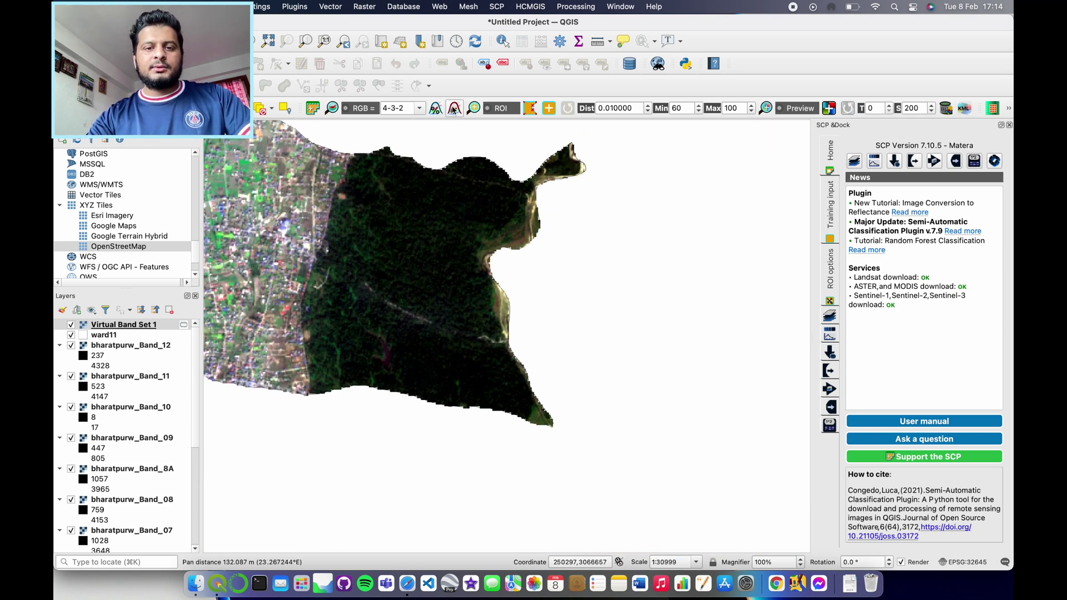
left_click(454, 109)
scroll(385, 205, "up", 1)
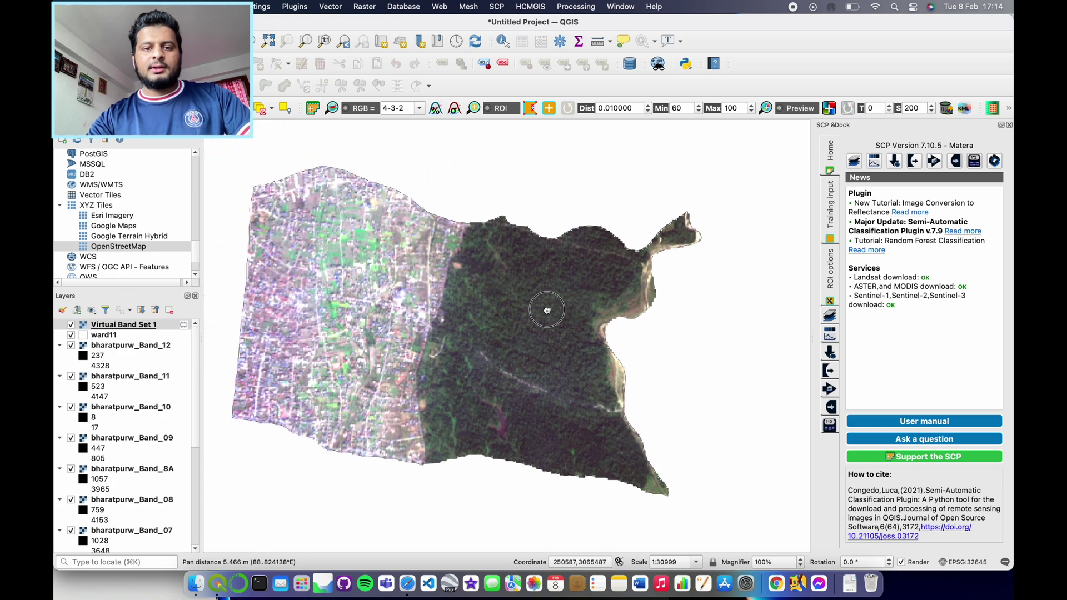
left_click_drag(544, 305, 528, 394)
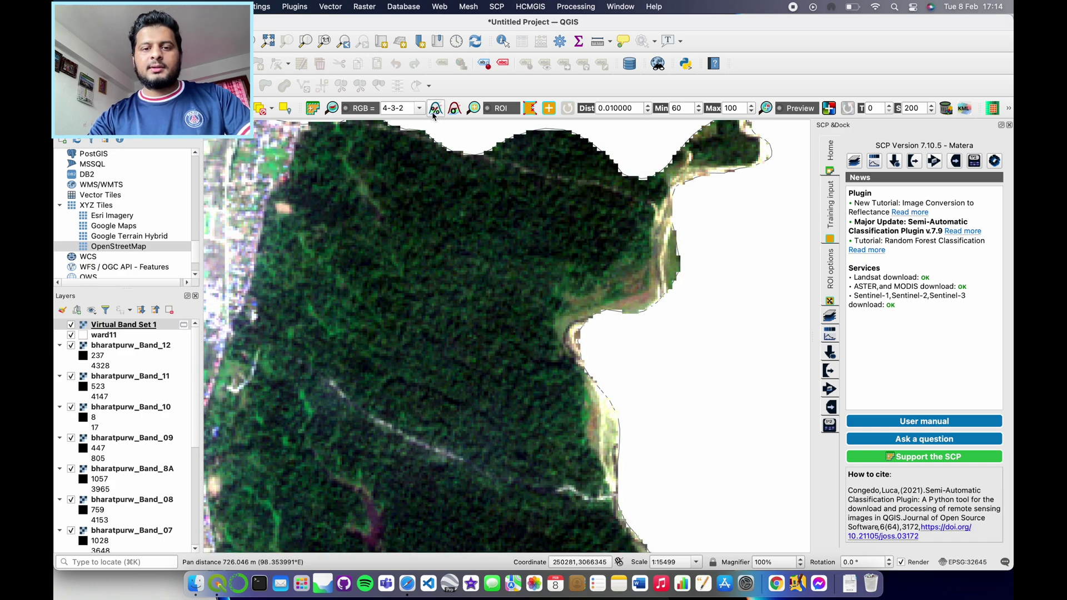
Apply a local cumulative cut stretch to the 4-3-2 composite over the built-up part of the ward.
scroll(454, 285, "down", 2)
left_click_drag(453, 261, 454, 285)
left_click_drag(389, 272, 445, 293)
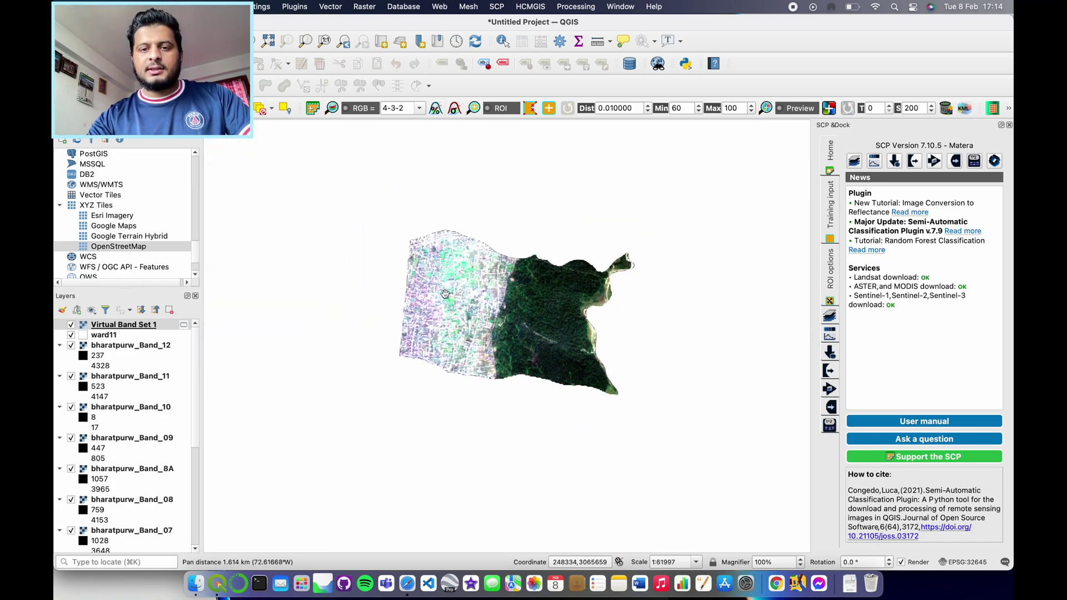
scroll(445, 294, "up", 2)
left_click(437, 109)
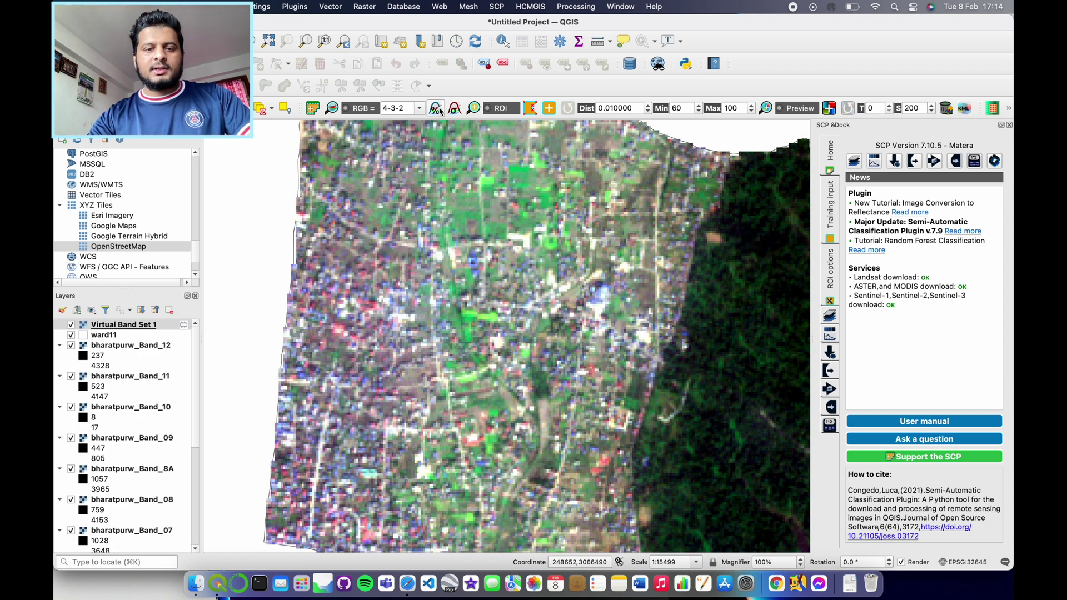
Examine the built-up and vegetated areas of the ward in the stretched 4-3-2 composite.
scroll(432, 254, "down", 1)
left_click_drag(431, 254, 436, 284)
scroll(436, 284, "up", 1)
scroll(436, 284, "down", 2)
scroll(436, 284, "up", 2)
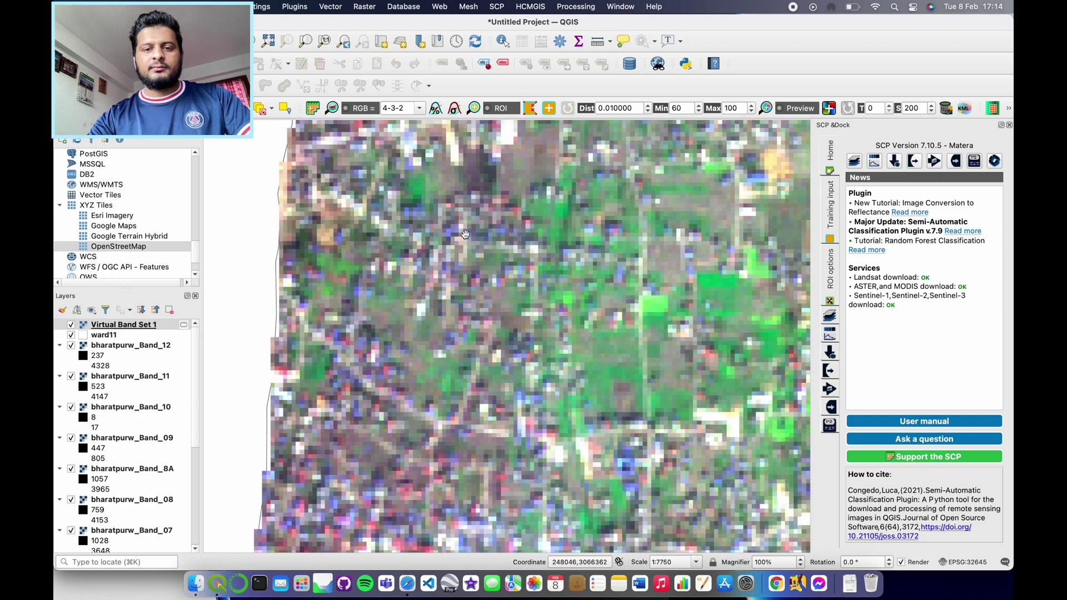
scroll(436, 285, "down", 2)
scroll(437, 284, "up", 1)
scroll(588, 285, "down", 1)
left_click_drag(587, 285, 562, 293)
Switch the band set's RGB colour composite to 3-2-1 and inspect the built-up and forest areas.
left_click(419, 108)
left_click(405, 125)
scroll(449, 203, "up", 1)
scroll(451, 225, "down", 1)
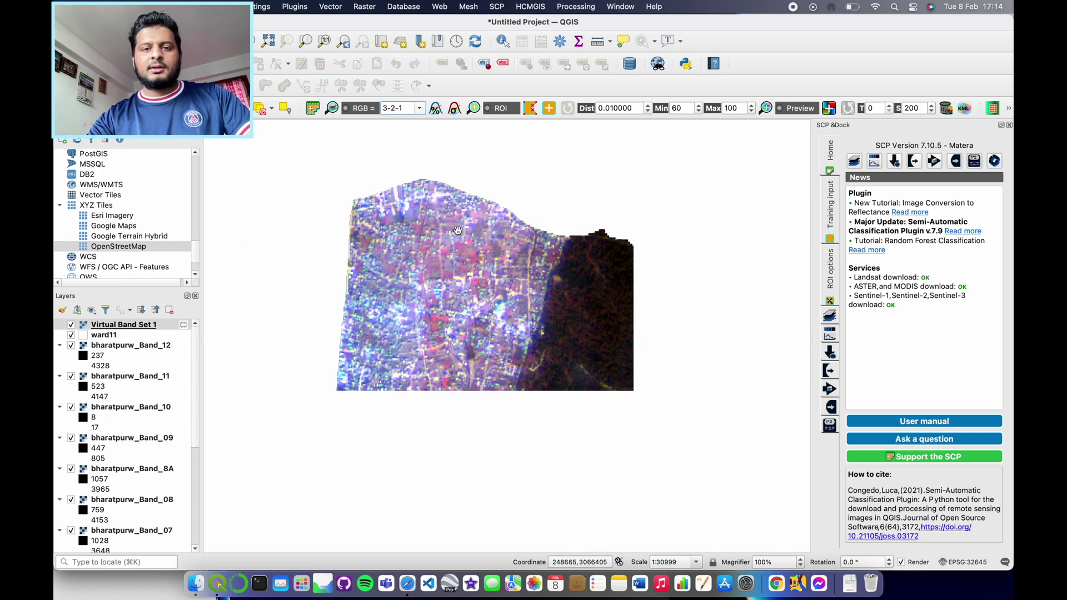
left_click_drag(533, 284, 389, 234)
scroll(493, 284, "up", 1)
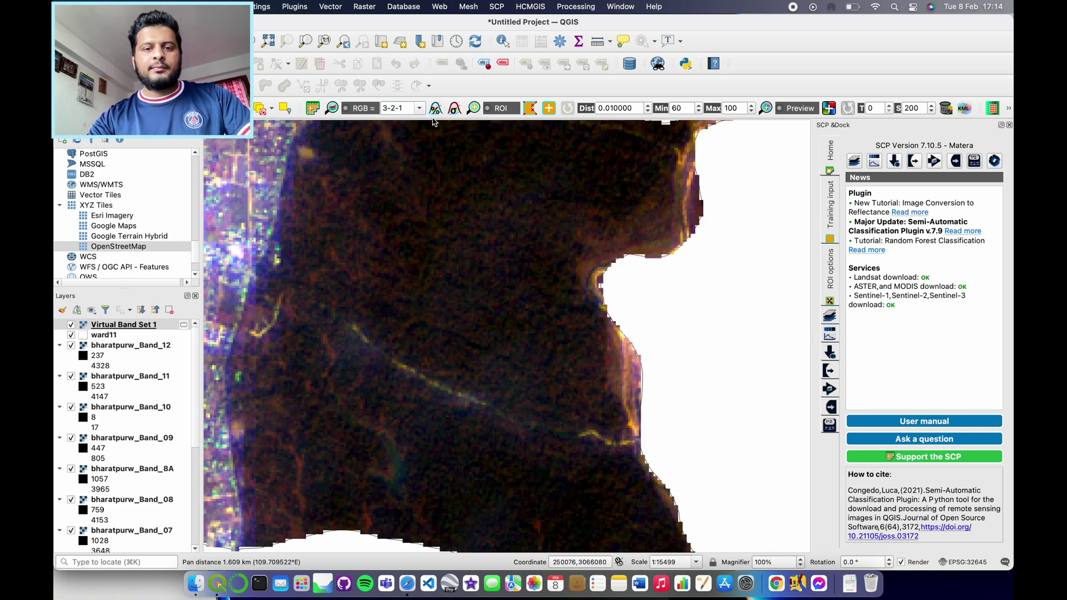
scroll(461, 122, "down", 1)
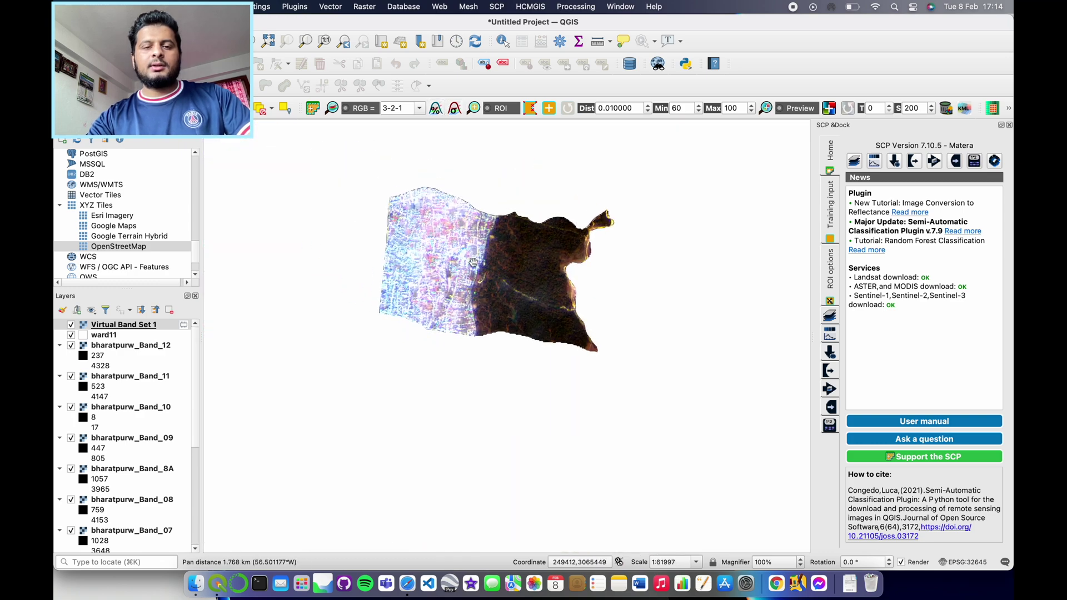
Check the built-up area in the 3-2-1 composite and switch the band set's RGB colour composite back to 4-3-2.
scroll(462, 121, "up", 1)
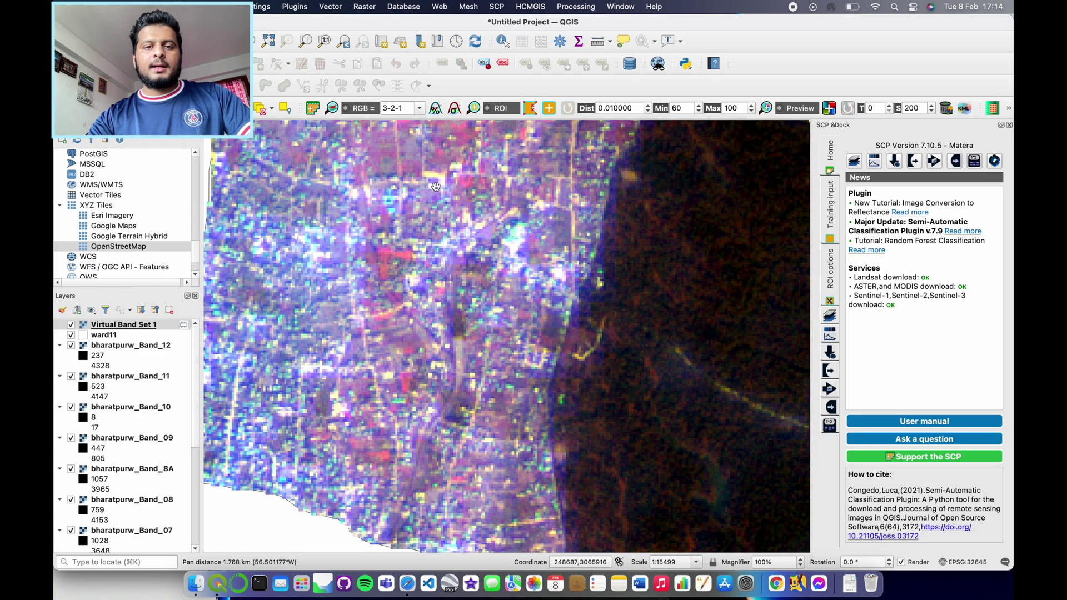
scroll(439, 121, "down", 1)
left_click_drag(391, 123, 401, 139)
left_click(420, 108)
left_click(401, 131)
Examine the forest and the built-up part of the ward in the 4-3-2 composite.
scroll(471, 208, "up", 1)
scroll(471, 209, "down", 1)
left_click_drag(633, 281, 644, 350)
scroll(644, 349, "up", 1)
scroll(472, 185, "down", 1)
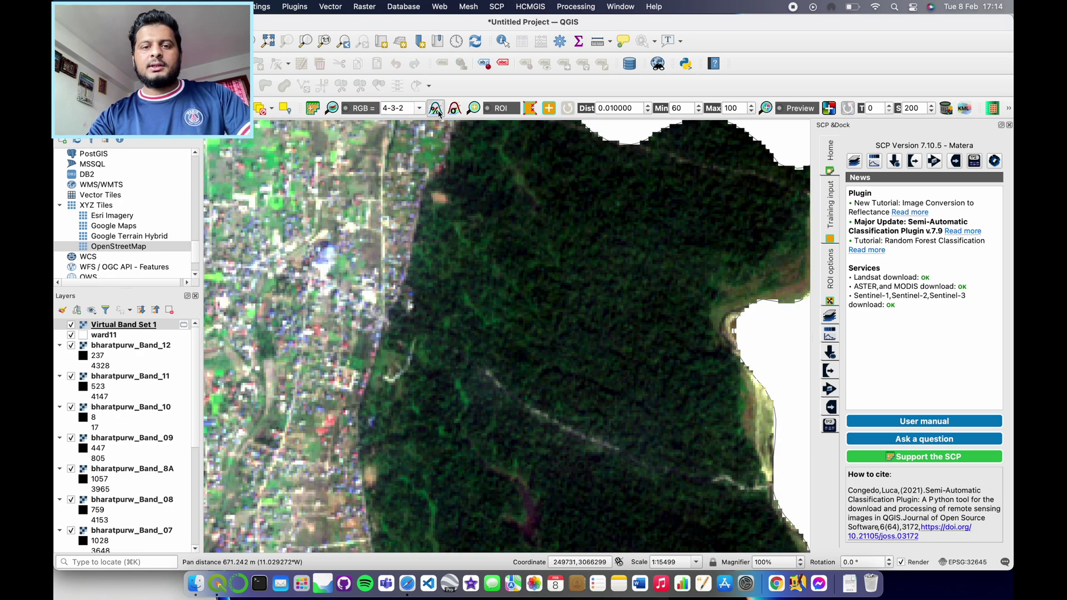
scroll(470, 180, "down", 1)
left_click_drag(420, 190, 496, 250)
scroll(496, 250, "up", 1)
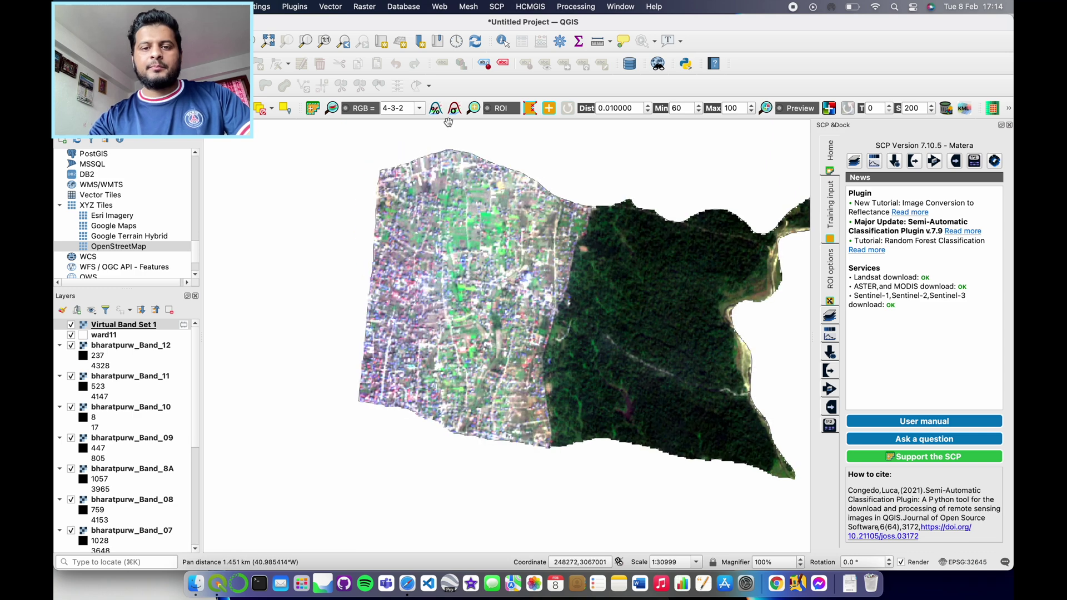
left_click_drag(528, 229, 452, 262)
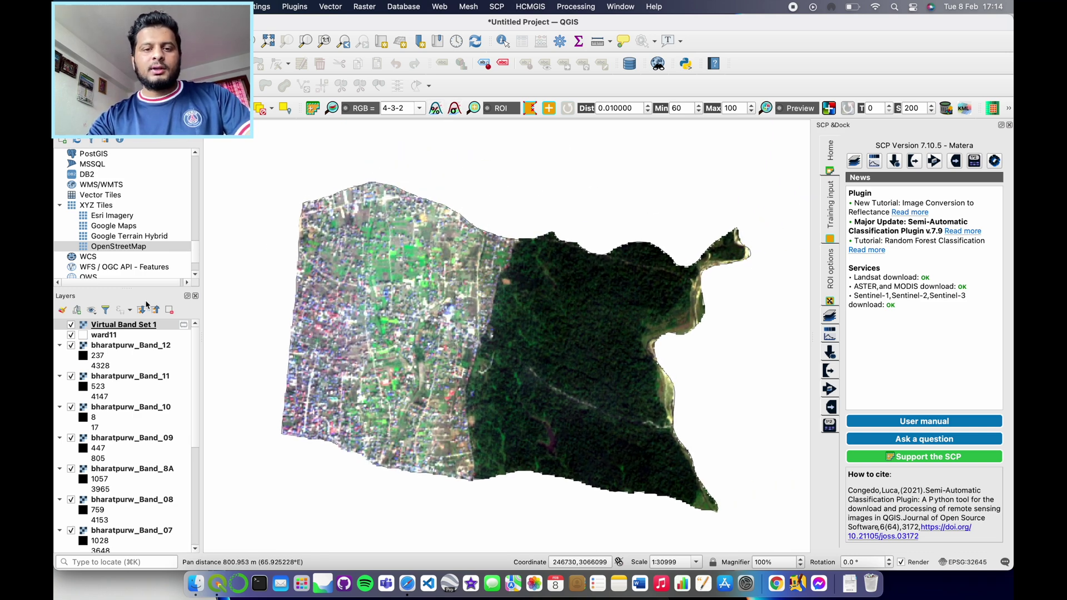
Hide and show the Virtual Band Set 1 layer to compare the composite with the single-band layers beneath it.
left_click(71, 324)
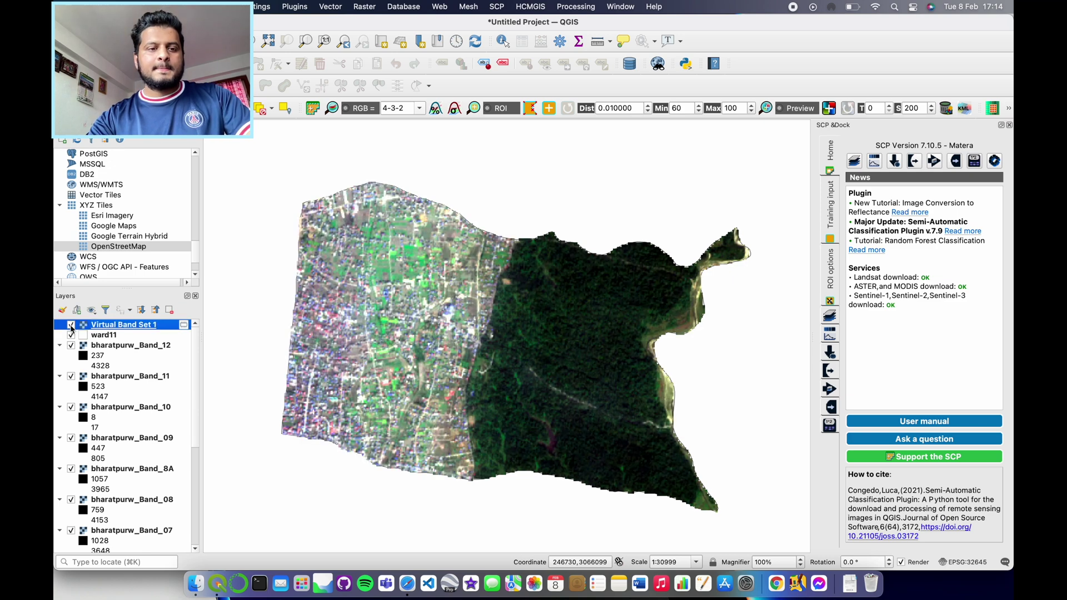
double_click(70, 328)
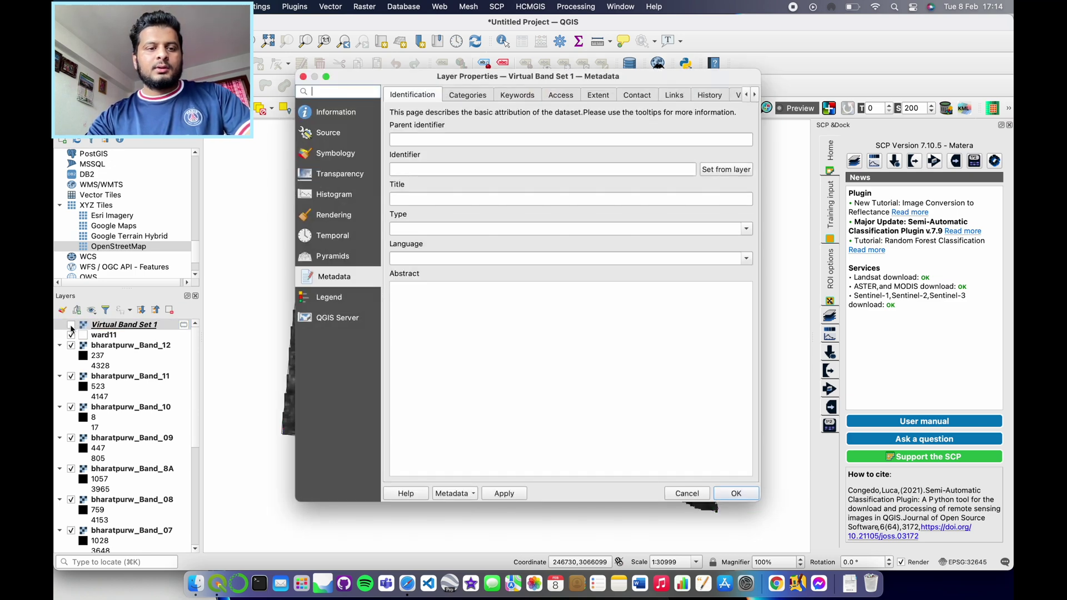
left_click(303, 76)
left_click(71, 324)
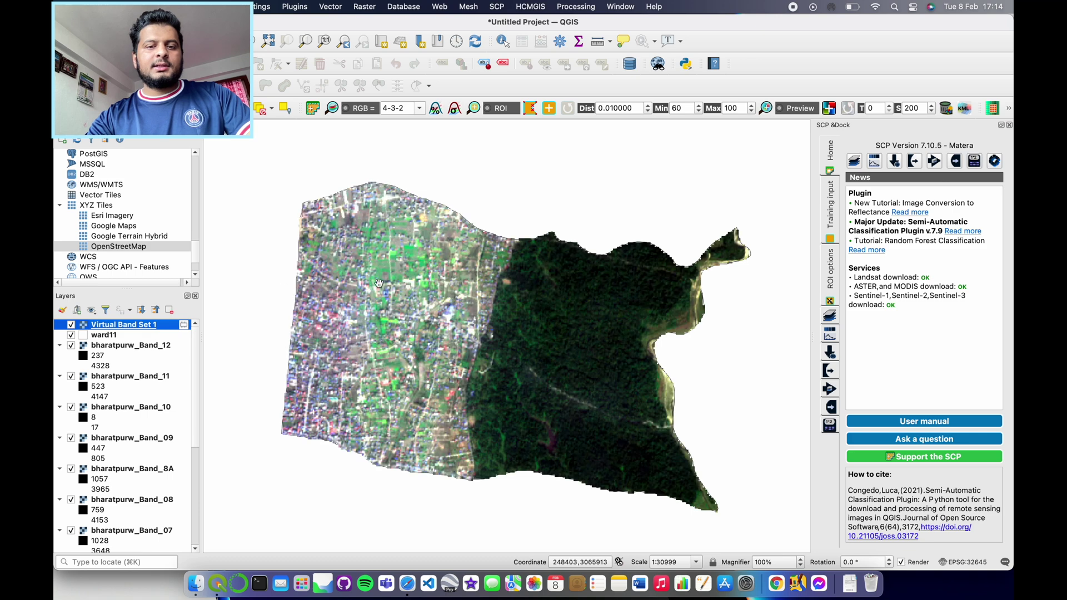
scroll(508, 292, "up", 1)
scroll(508, 291, "down", 1)
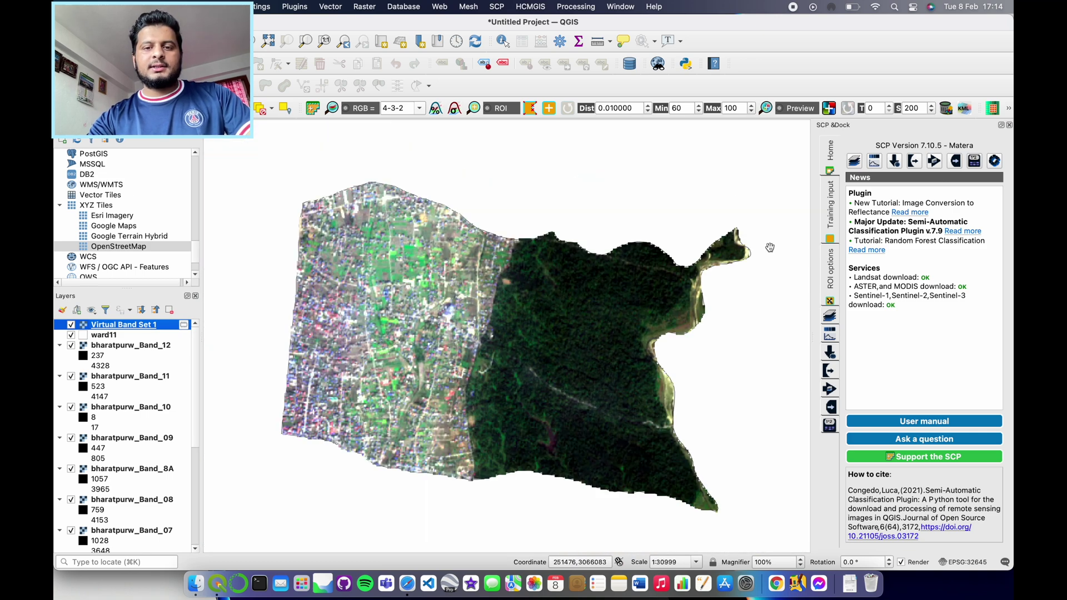
Create a new SCP training input file named SamplesforWard in the ward11data folder.
left_click(830, 208)
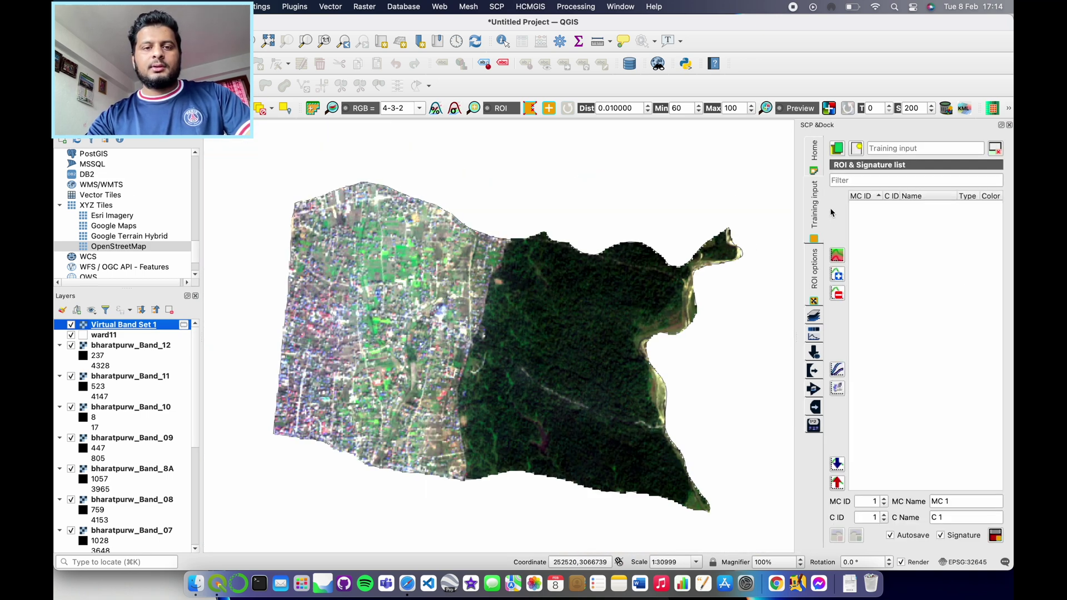
left_click(856, 148)
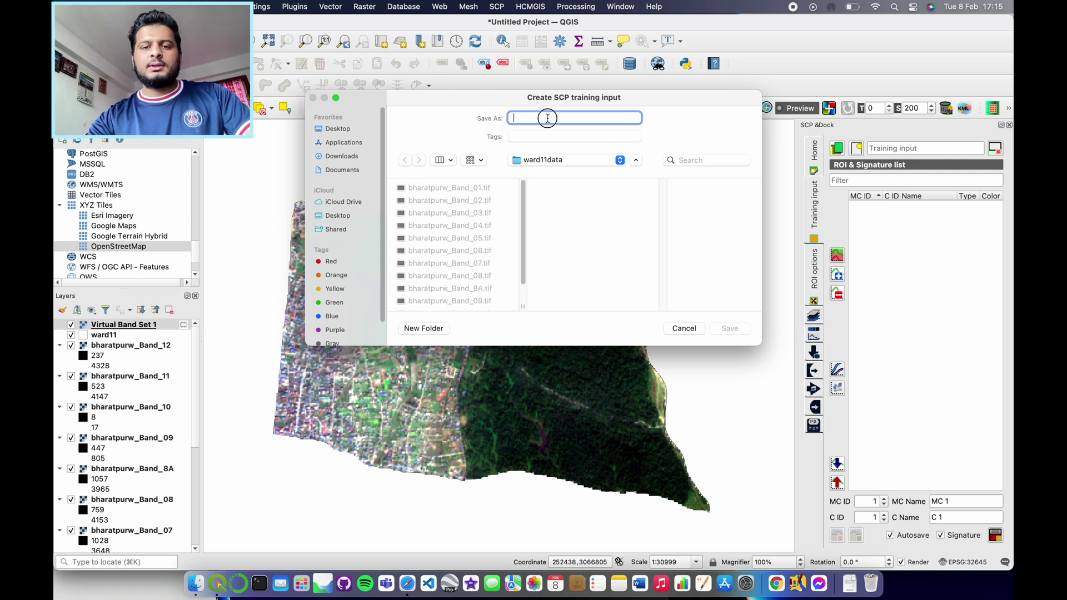
type("Samplesfor")
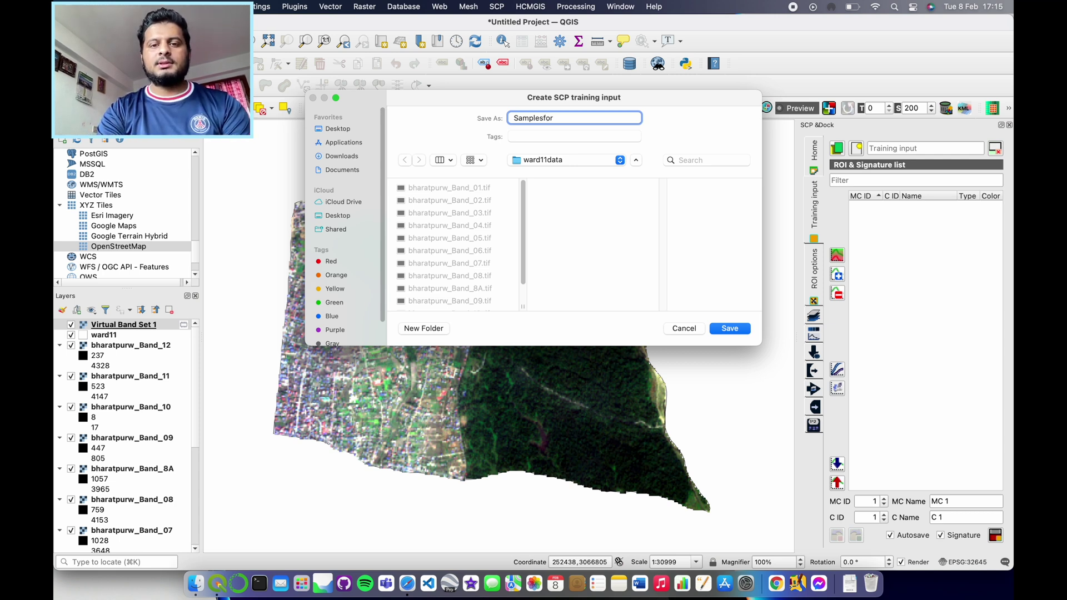
type("Ward")
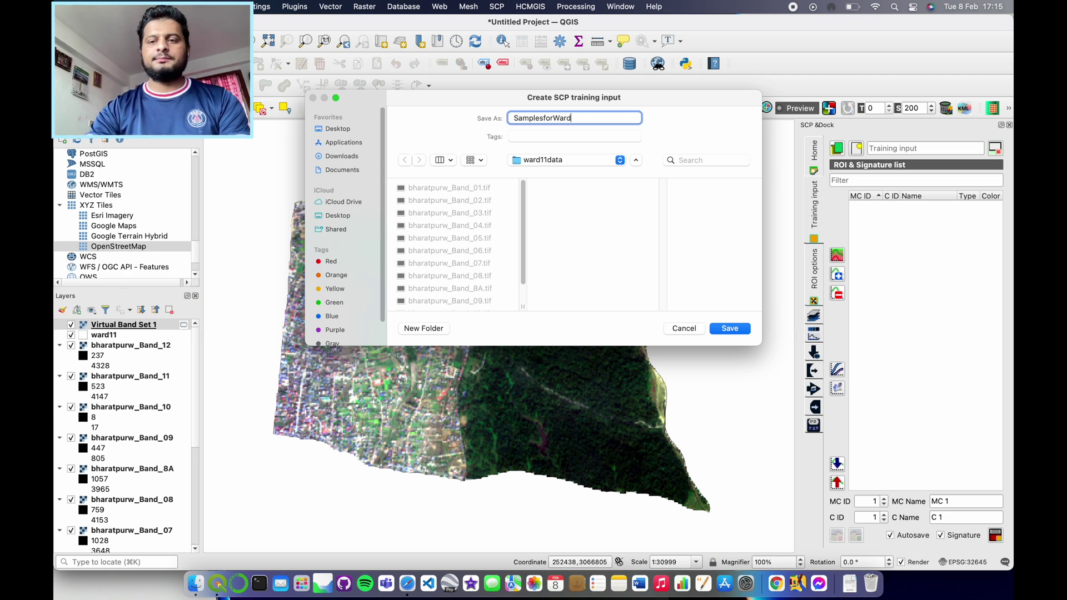
key("Return")
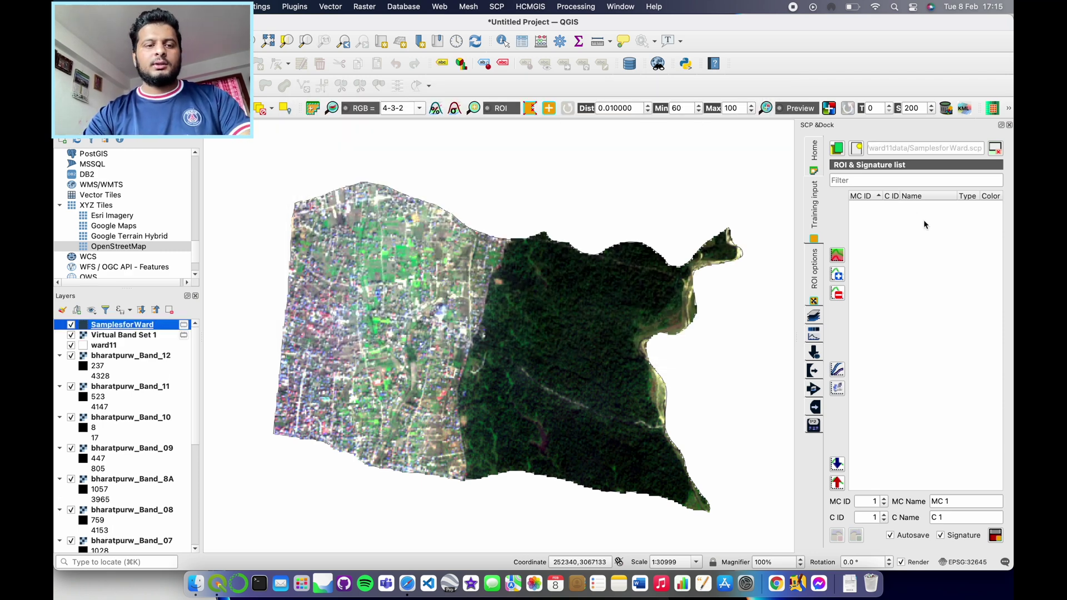
Set the macroclass name to Landuse and the class name to Forest for the first training samples.
triple_click(957, 504)
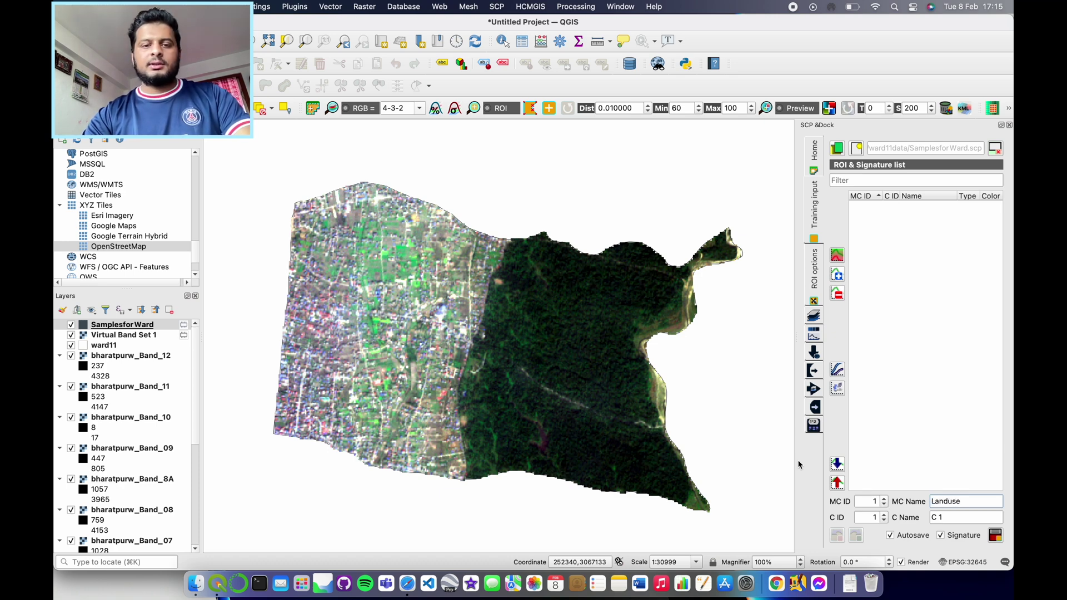
left_click_drag(960, 514, 906, 517)
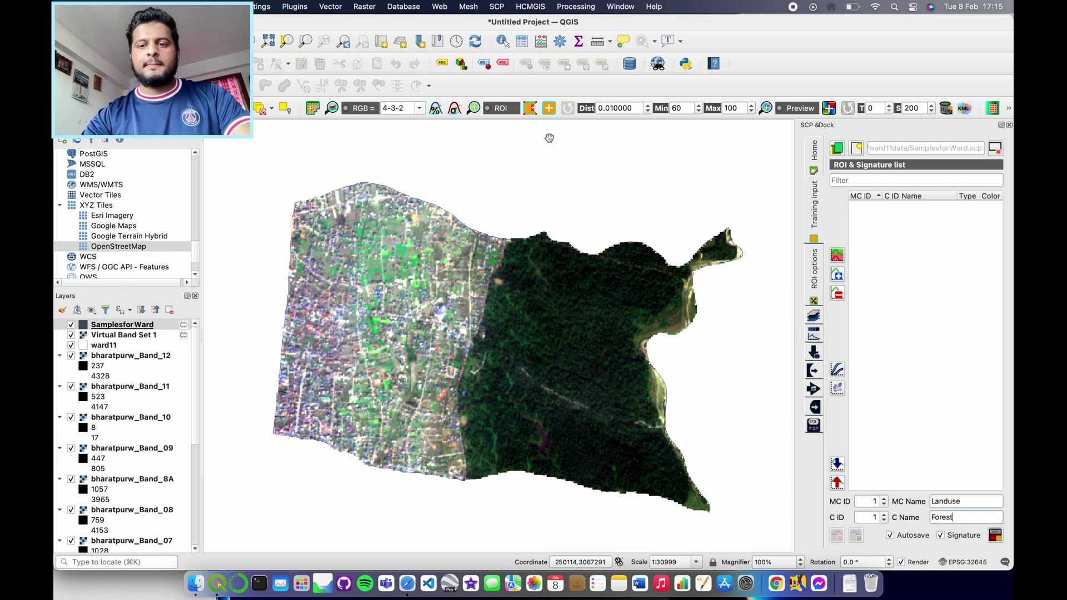
left_click(531, 112)
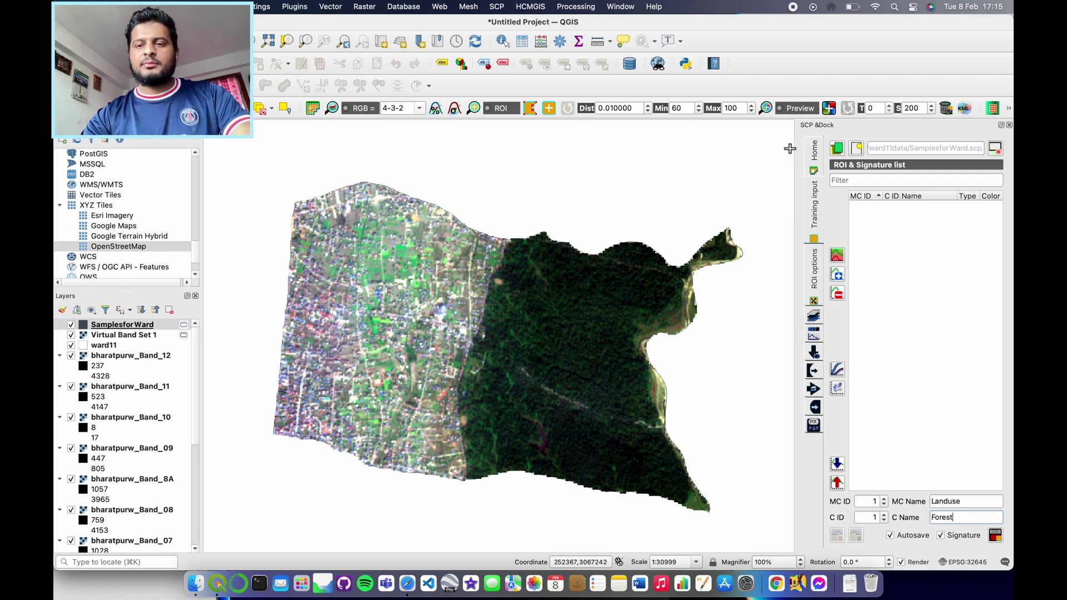
Review the ROI options with NDVI display on and inspect the NDVI values across the built-up and forest areas.
left_click(814, 151)
left_click(815, 268)
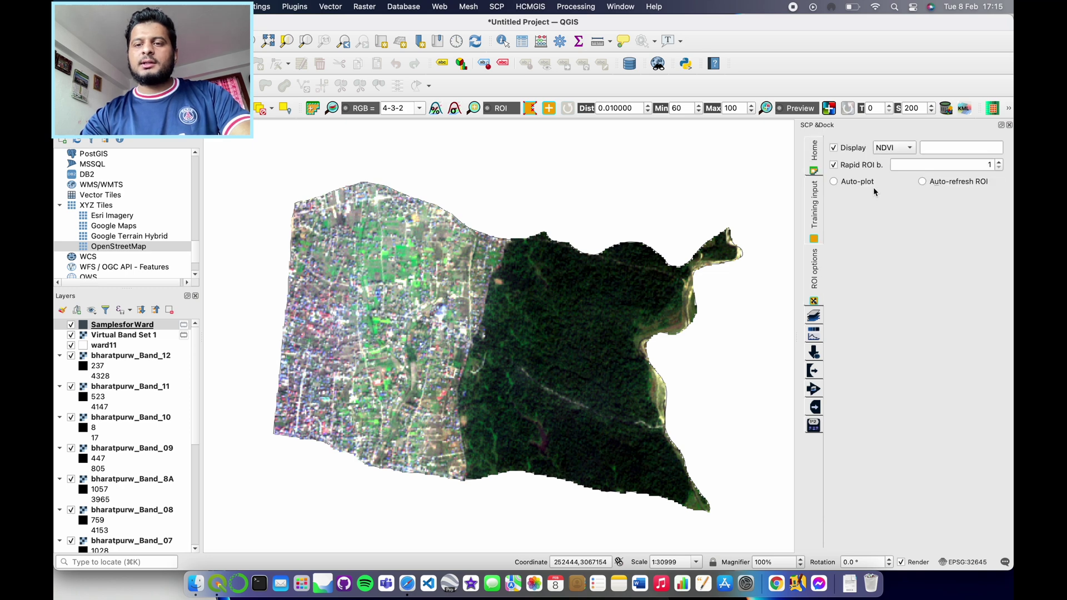
left_click(900, 154)
left_click(898, 148)
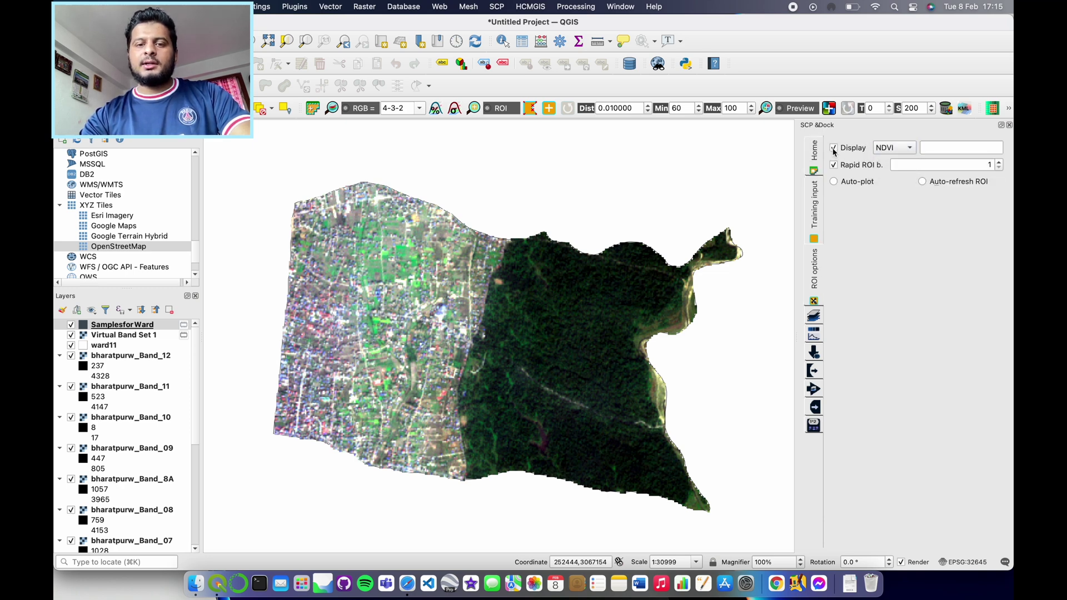
left_click(531, 108)
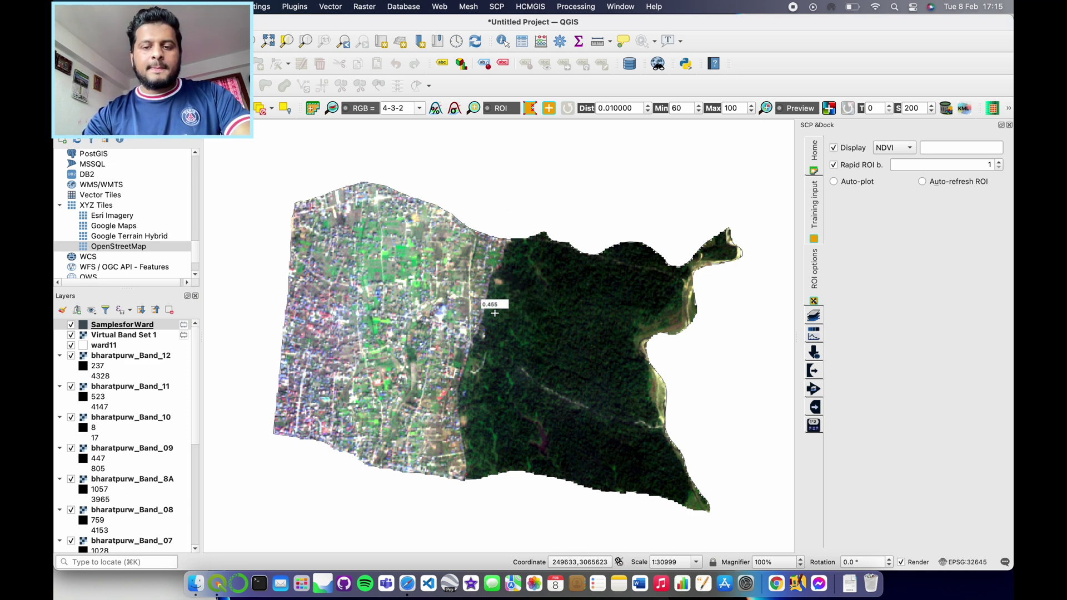
scroll(436, 314, "up", 1)
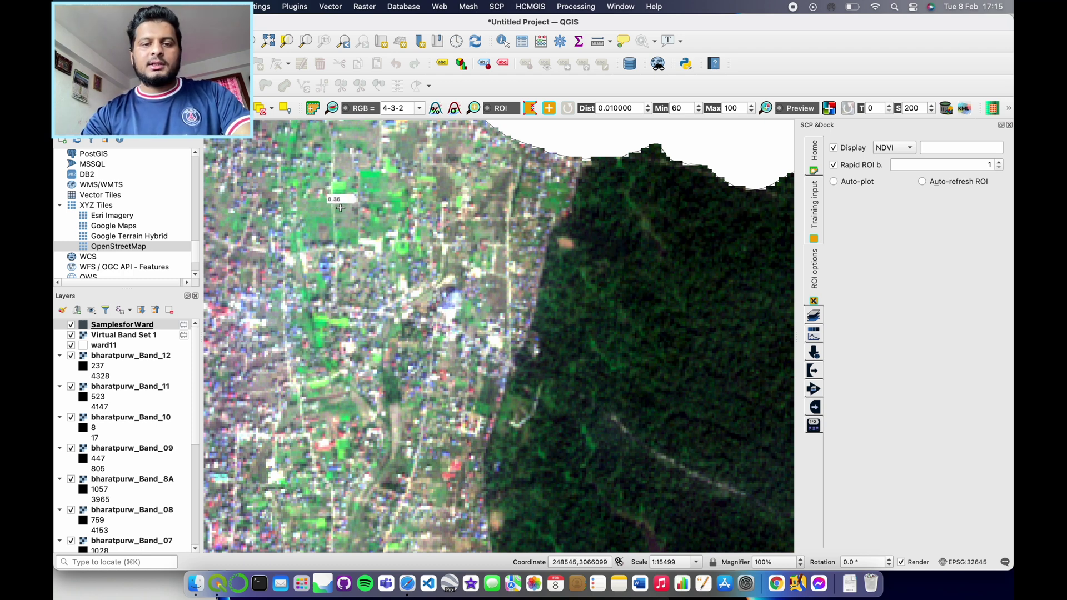
scroll(435, 242, "down", 1)
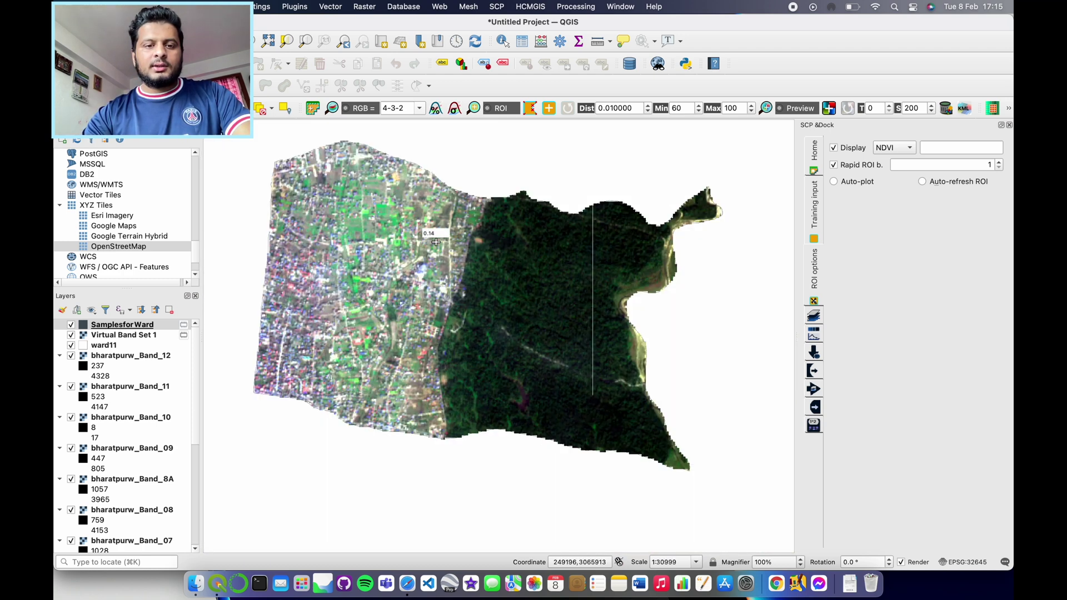
scroll(252, 253, "up", 2)
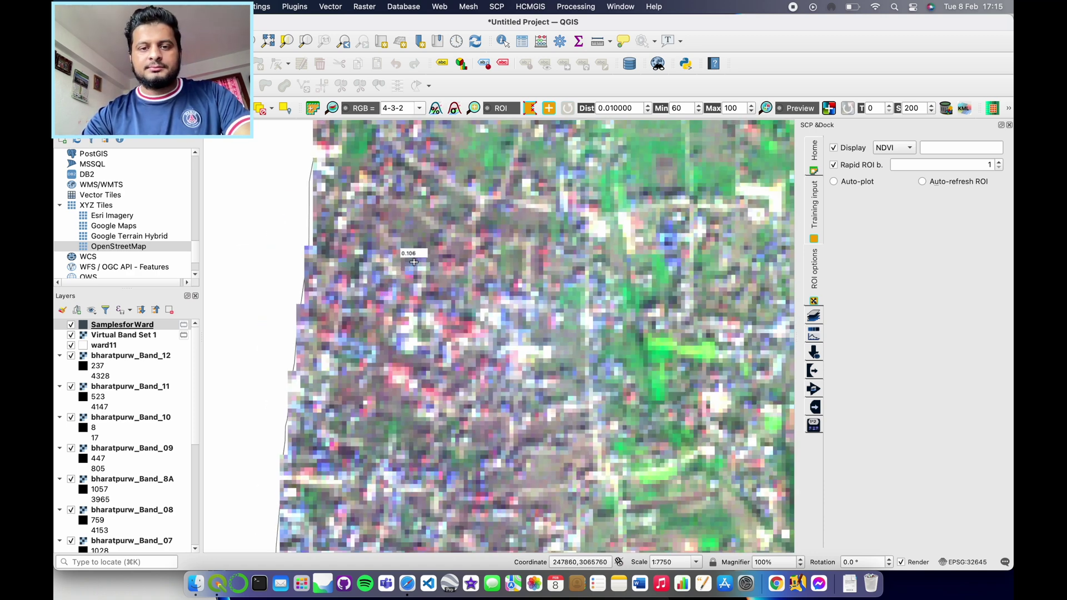
scroll(430, 272, "down", 2)
scroll(373, 231, "down", 1)
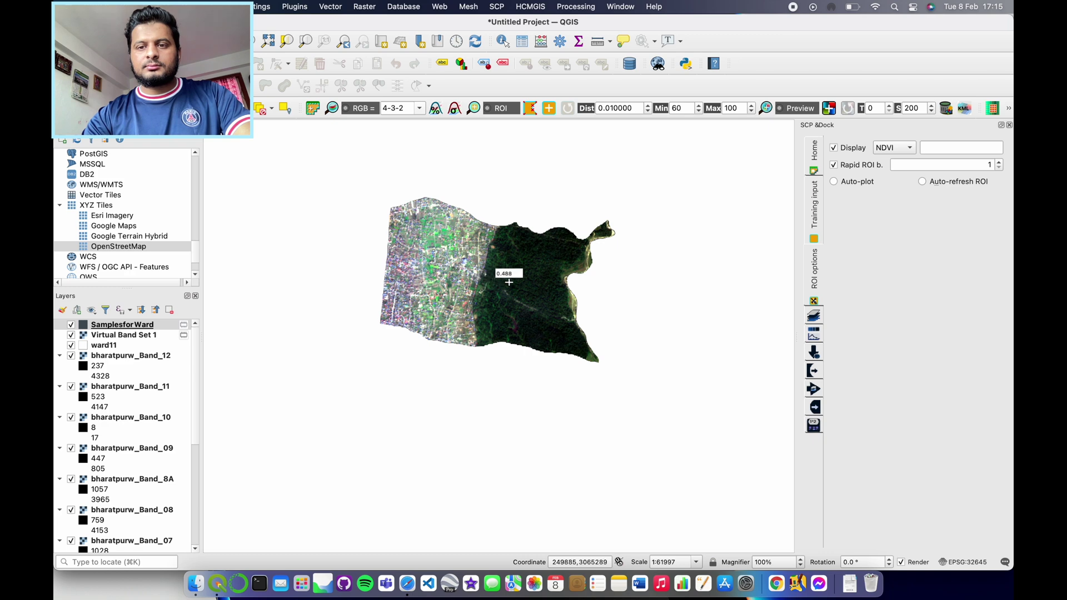
scroll(509, 282, "up", 1)
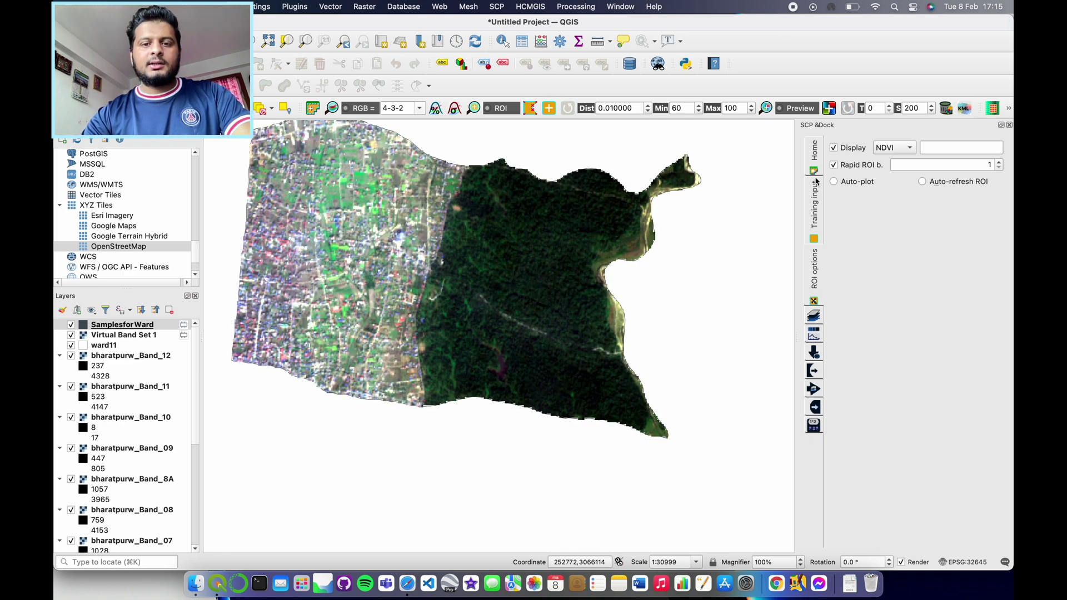
Draw a large Forest ROI polygon over the dense forest in the east-central part of the ward and save its signature.
left_click(814, 194)
scroll(525, 251, "up", 1)
left_click(519, 267)
left_click(531, 238)
left_click(522, 205)
left_click(528, 186)
left_click(557, 174)
left_click(627, 173)
left_click(662, 199)
left_click(658, 278)
left_click(658, 346)
left_click(672, 408)
left_click(599, 397)
left_click(532, 358)
left_click(501, 327)
left_click(502, 308)
right_click(509, 289)
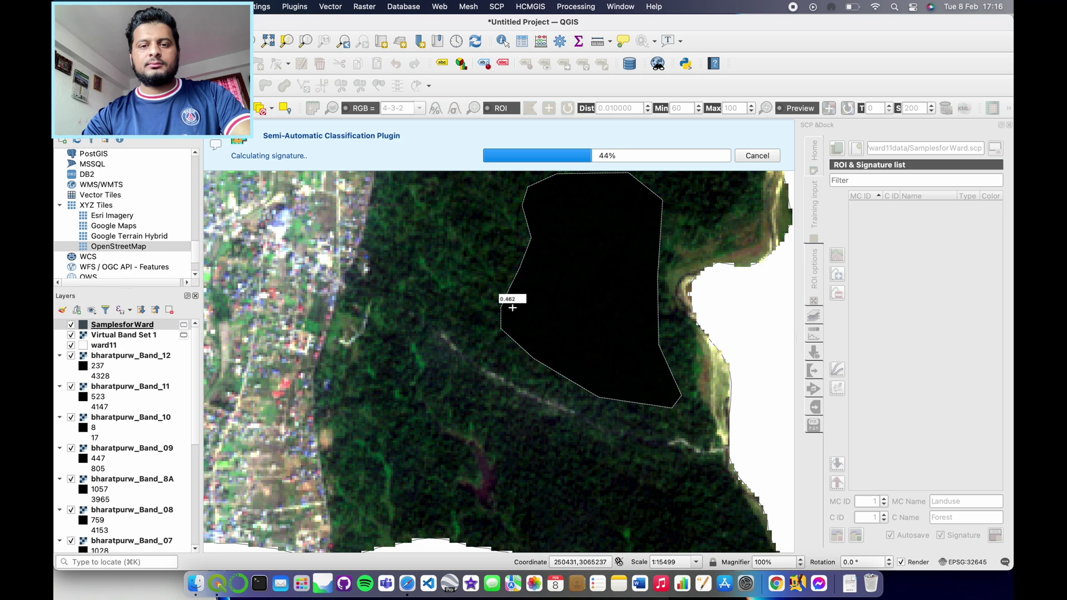
Draw a second Forest ROI polygon between the built-up edge and the large forest sample, saving its signature.
scroll(502, 304, "down", 1)
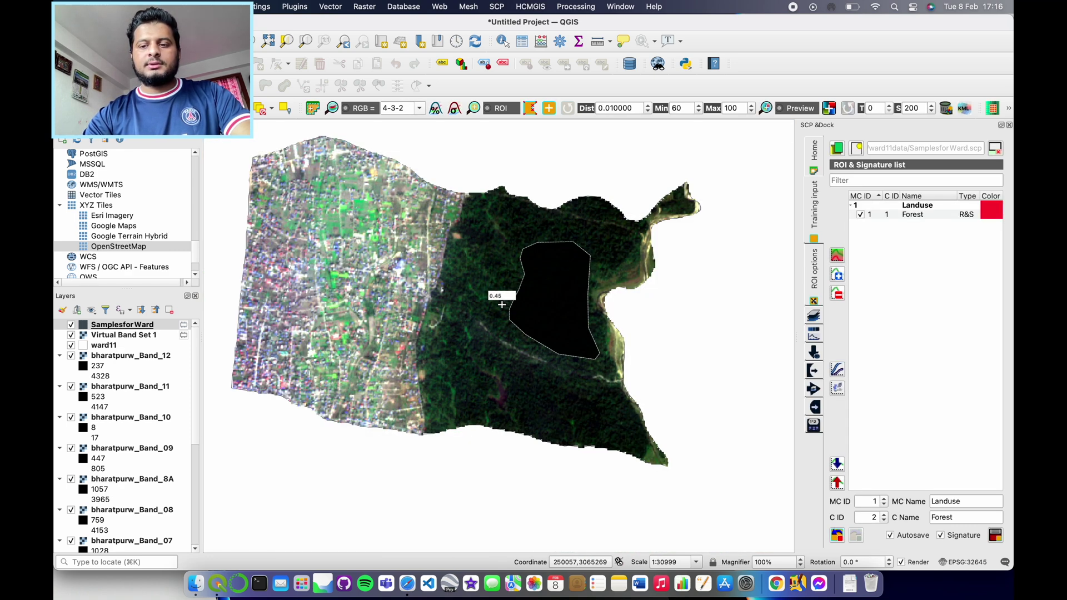
scroll(486, 293, "up", 1)
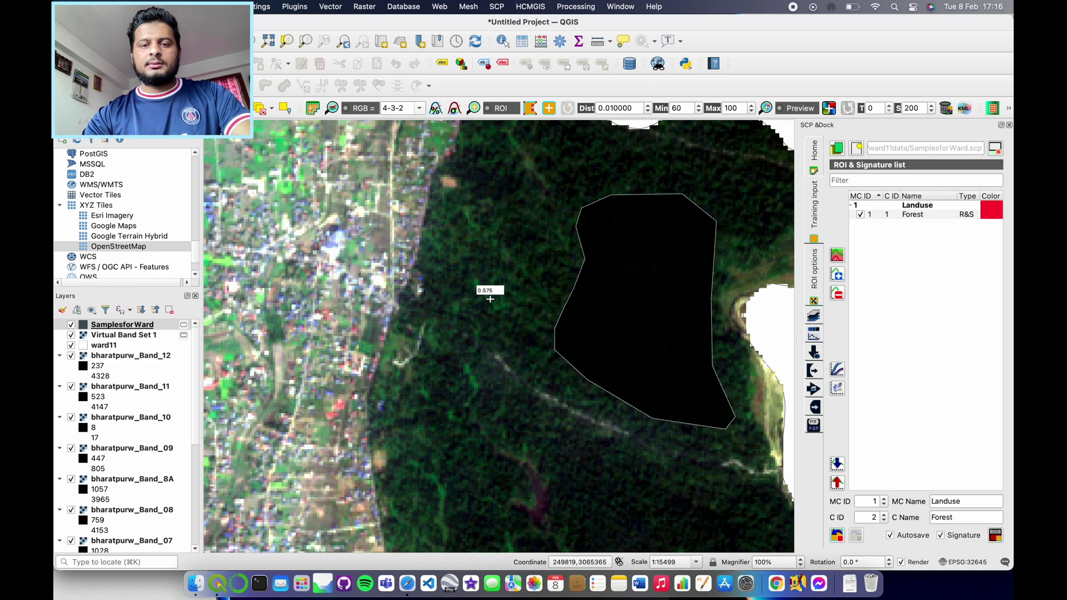
left_click(468, 245)
left_click(476, 220)
left_click(492, 209)
left_click(514, 210)
left_click(534, 215)
left_click(545, 238)
left_click(544, 261)
left_click(536, 296)
left_click(526, 336)
left_click(510, 338)
left_click(484, 337)
left_click(435, 314)
left_click(436, 252)
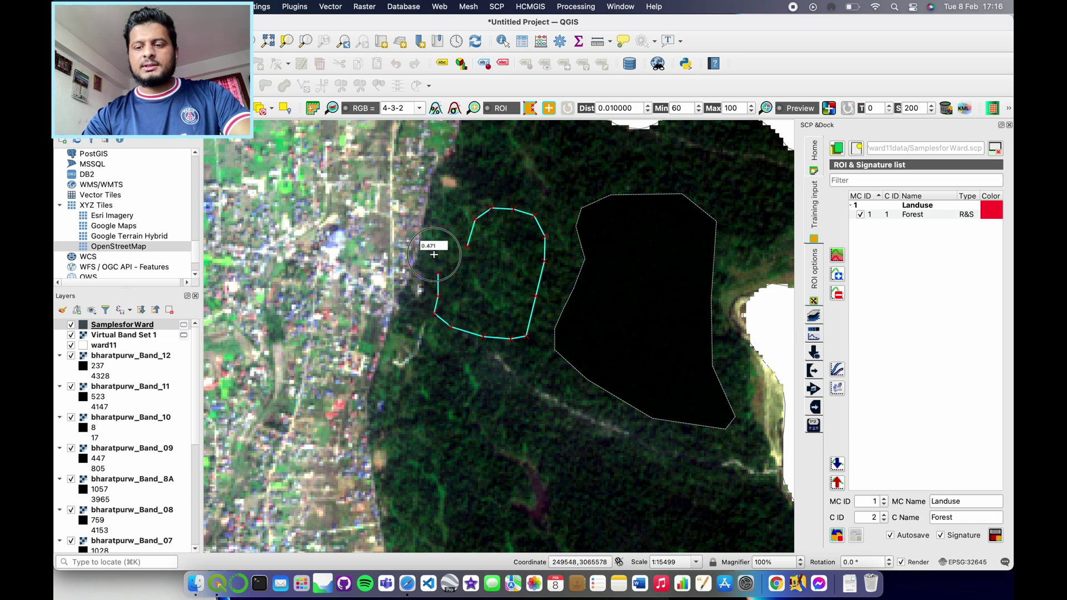
right_click(449, 243)
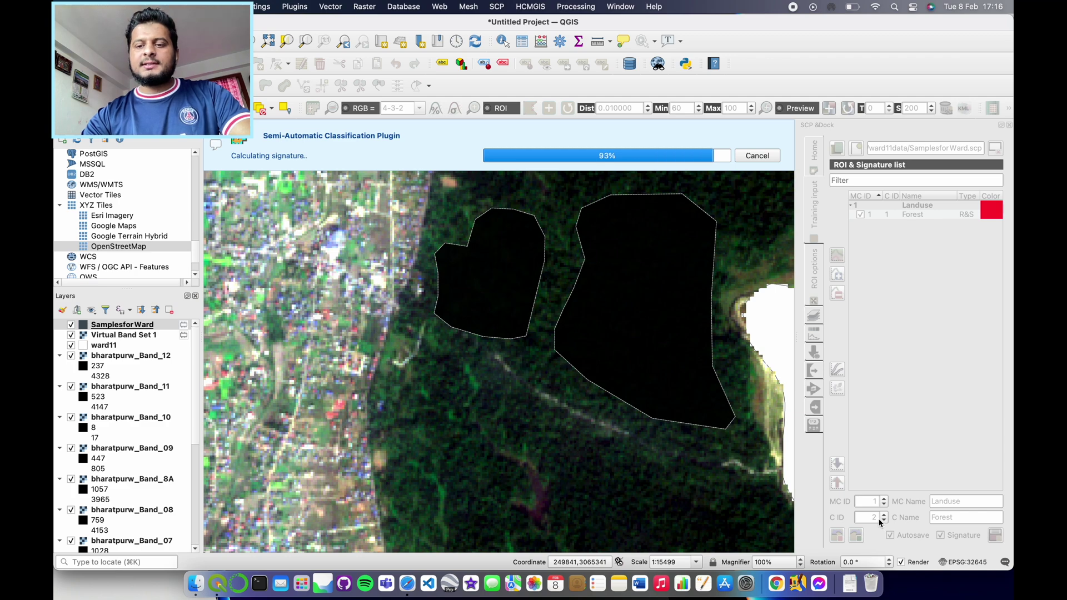
Add a third Forest ROI polygon in the southern forest, below the pale track, and save its signature.
scroll(599, 367, "down", 2)
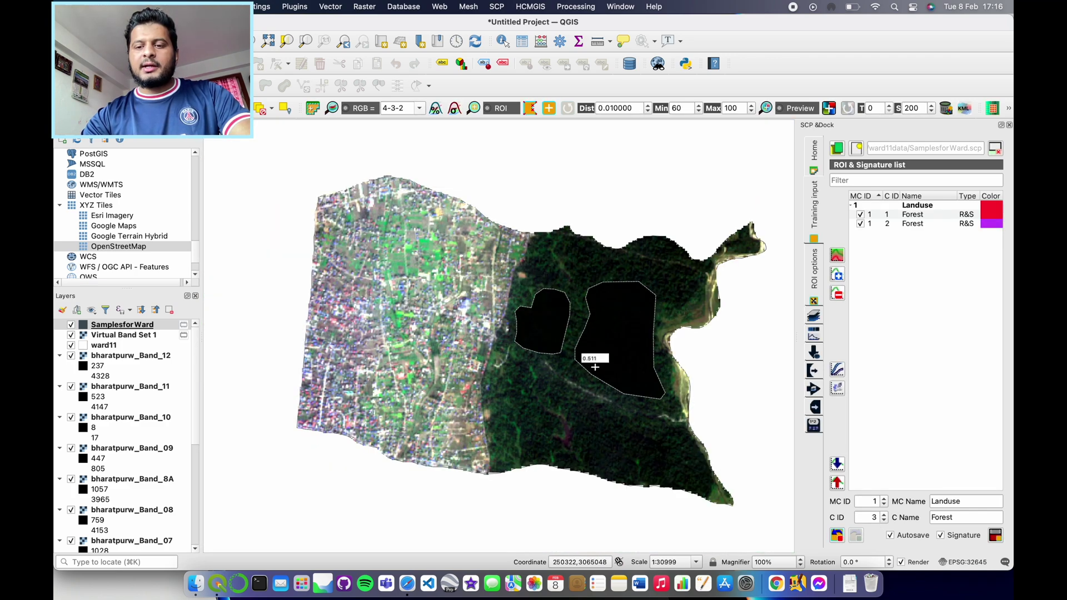
scroll(583, 396, "up", 2)
left_click(610, 385)
left_click(632, 364)
left_click(683, 368)
left_click(735, 390)
left_click(736, 426)
left_click(716, 437)
right_click(649, 433)
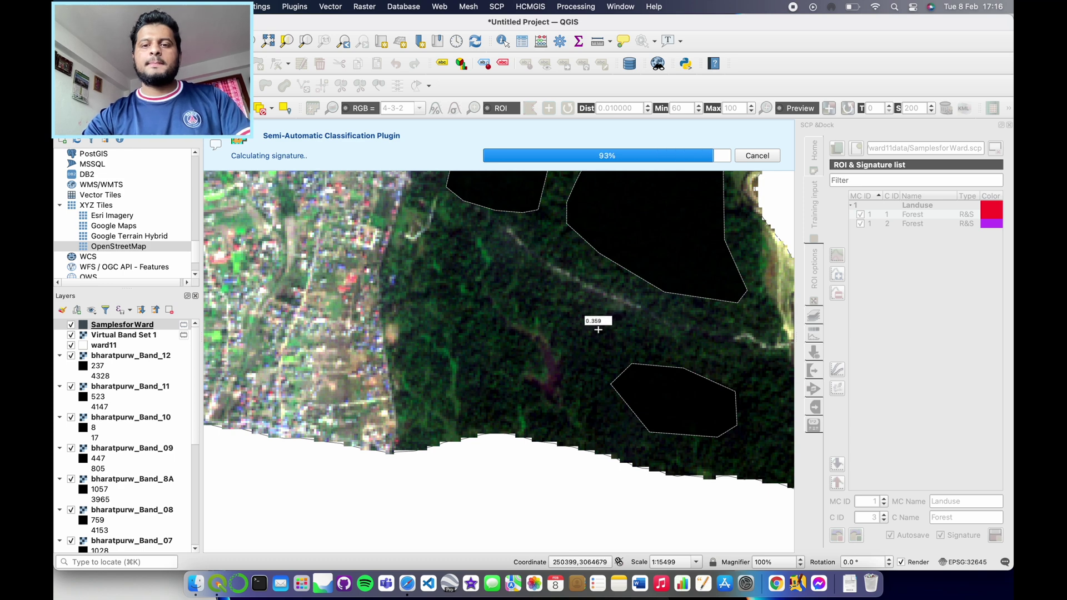
Add a small fourth Forest ROI polygon near the northern forest boundary, above the two existing samples, and save its signature.
scroll(600, 328, "down", 1)
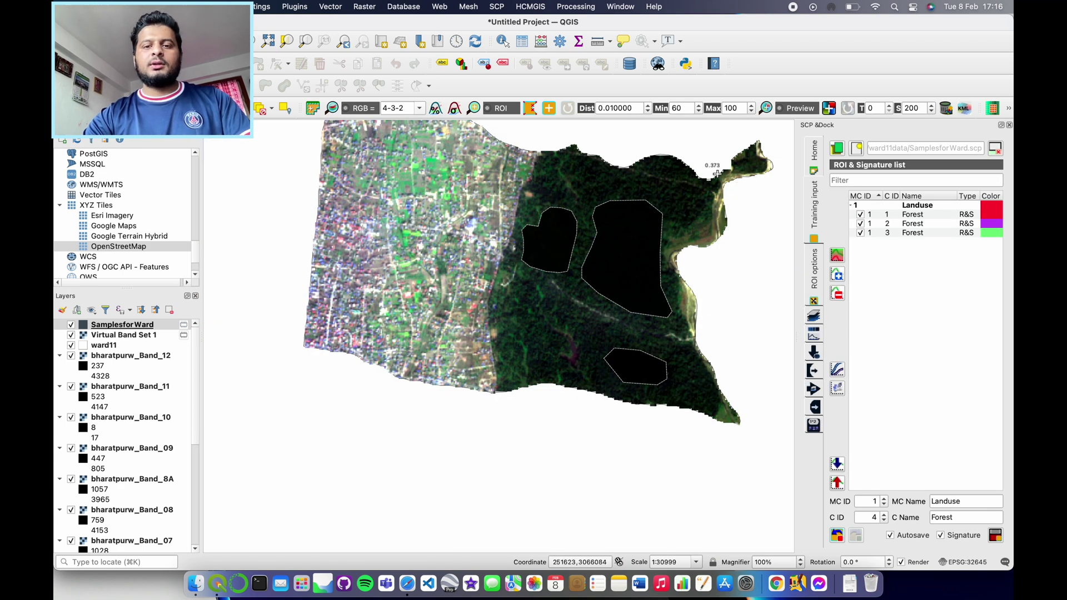
scroll(638, 179, "up", 1)
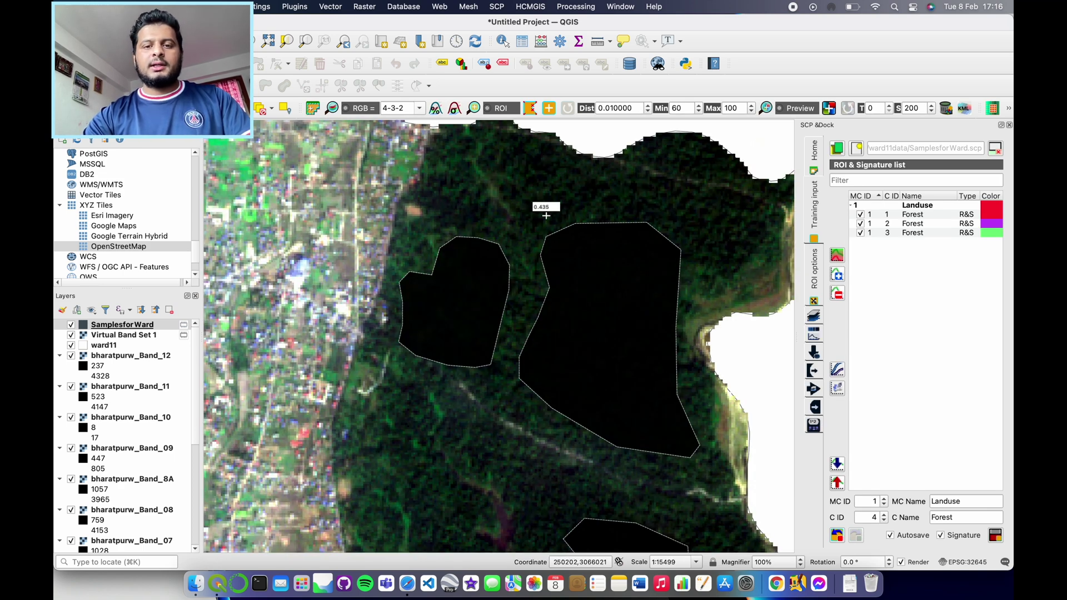
scroll(584, 264, "down", 1)
scroll(568, 245, "up", 1)
left_click(567, 207)
left_click(610, 206)
left_click(618, 225)
left_click(617, 243)
right_click(606, 251)
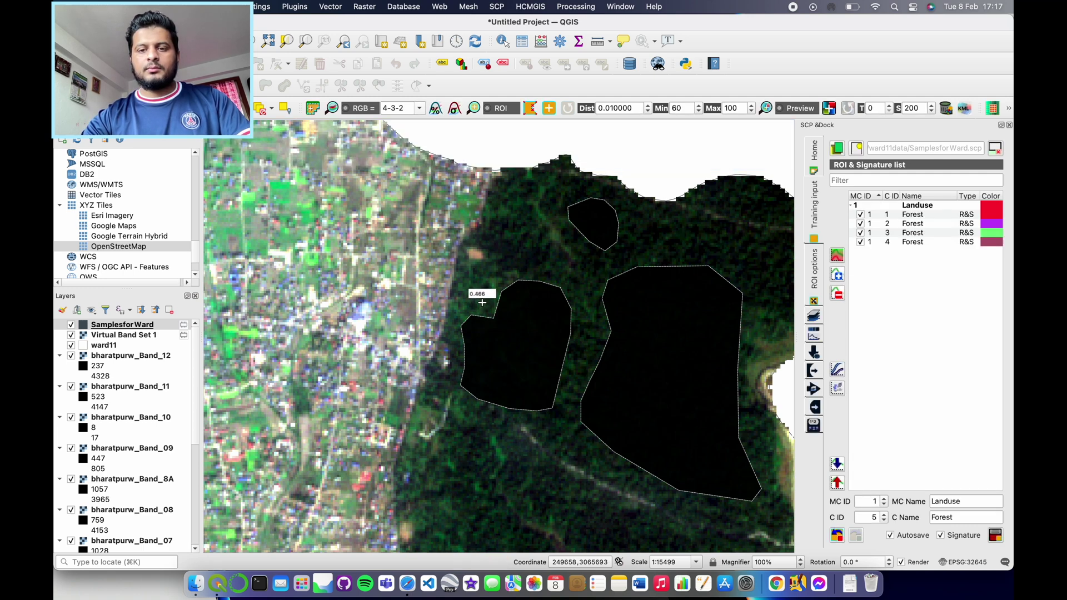
Draw a fifth Forest ROI polygon in another part of the forest, clear of the existing samples, and save its signature.
scroll(482, 302, "down", 2)
scroll(704, 249, "up", 2)
scroll(705, 249, "up", 1)
left_click(645, 248)
left_click(667, 220)
left_click(699, 216)
left_click(724, 224)
left_click(730, 241)
left_click(722, 258)
left_click(702, 270)
right_click(672, 263)
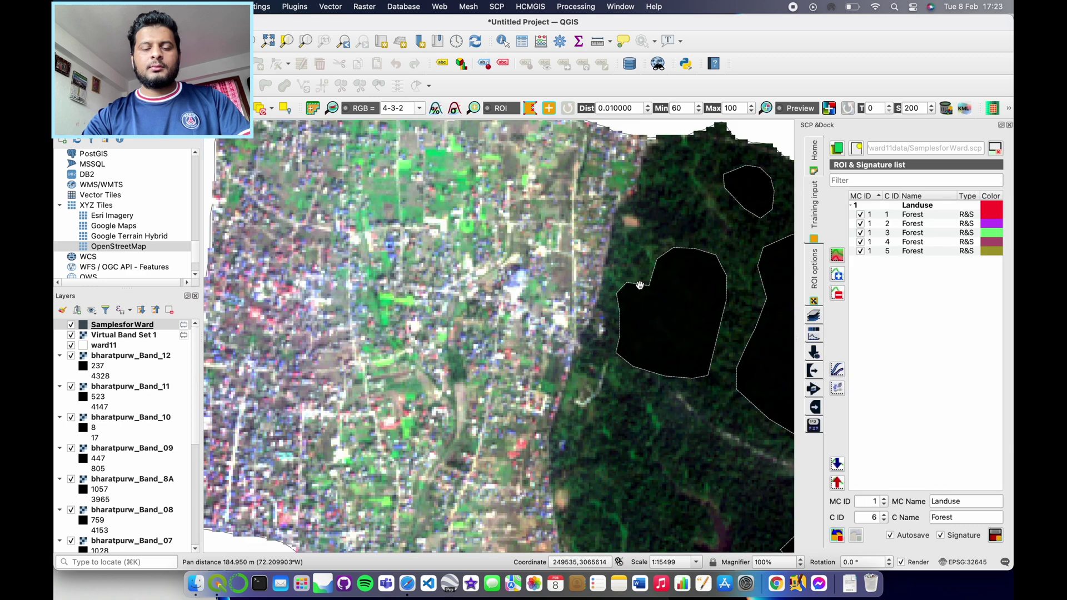
Display the band set as an 8-4-3 RGB composite and look over the ward's built-up and forest areas.
left_click_drag(720, 278, 638, 353)
scroll(576, 285, "down", 2)
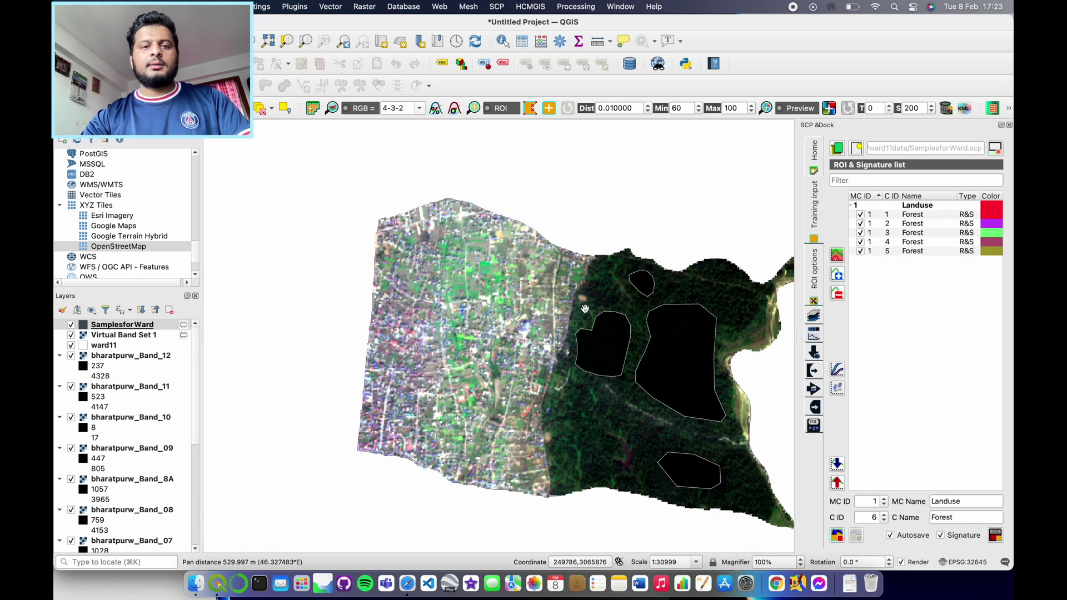
left_click_drag(522, 261, 531, 247)
left_click(419, 108)
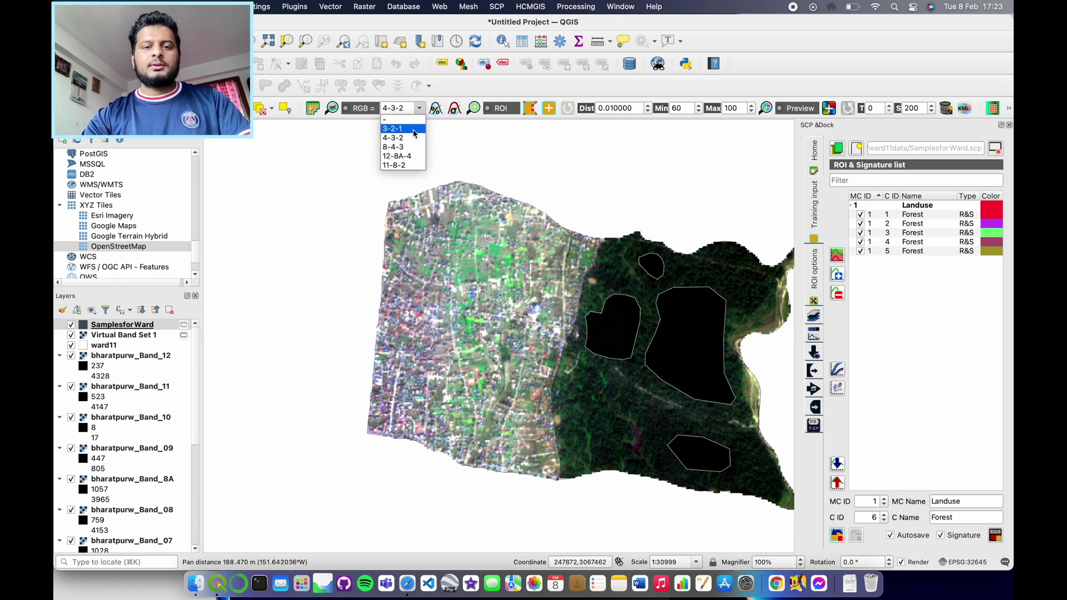
left_click(412, 147)
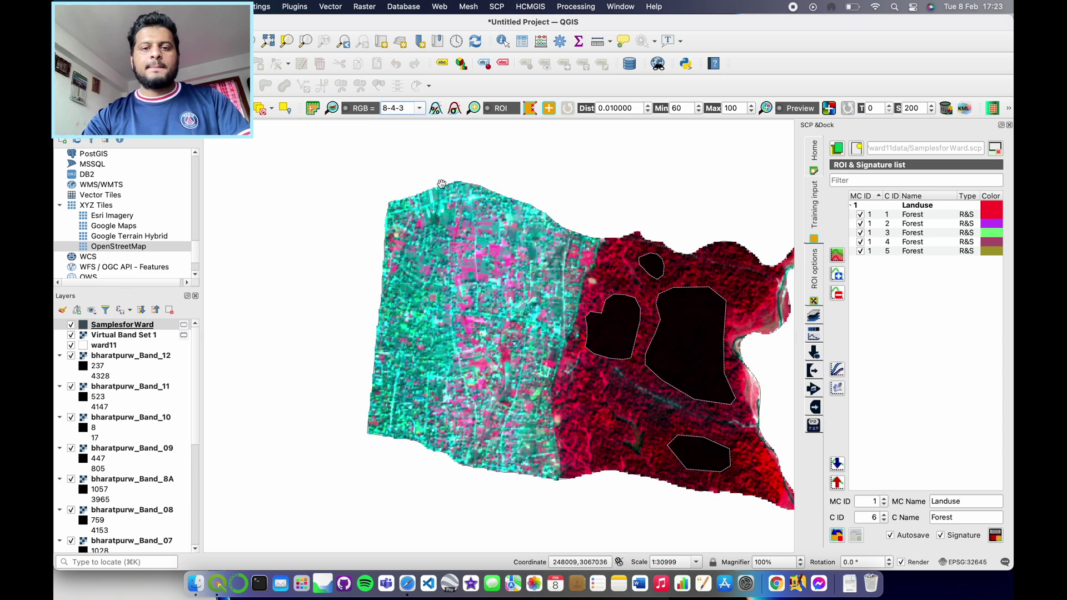
scroll(494, 282, "up", 2)
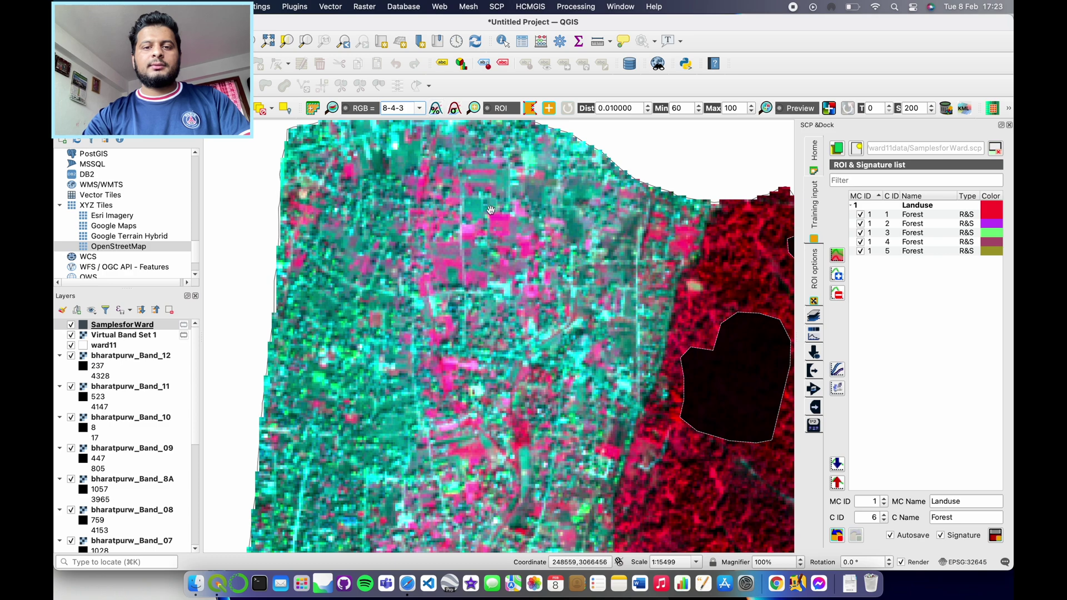
scroll(509, 290, "down", 2)
left_click_drag(649, 295, 622, 294)
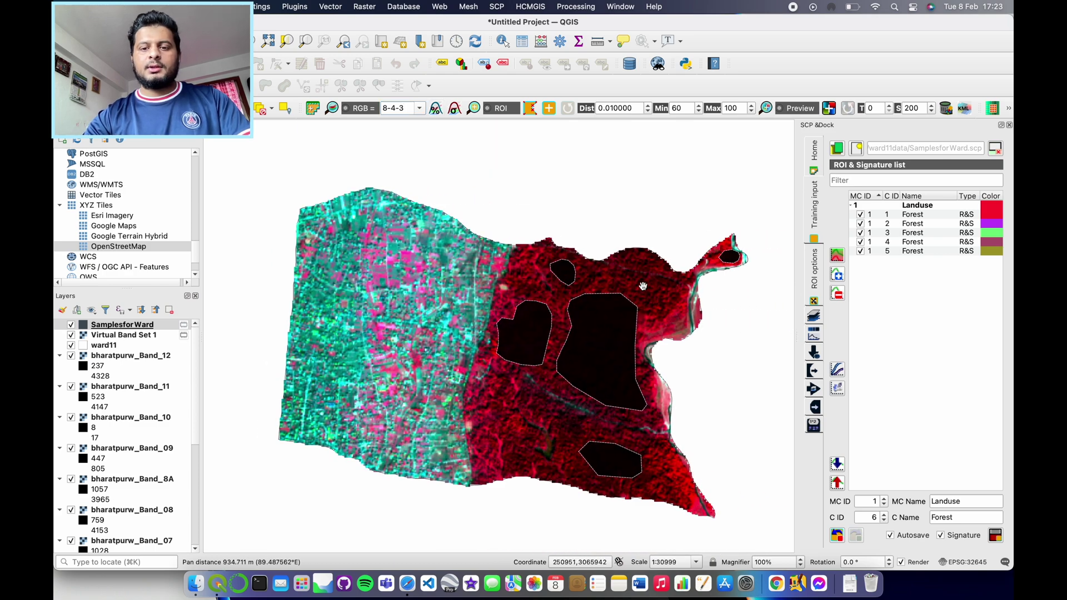
scroll(647, 289, "up", 2)
scroll(655, 296, "down", 5)
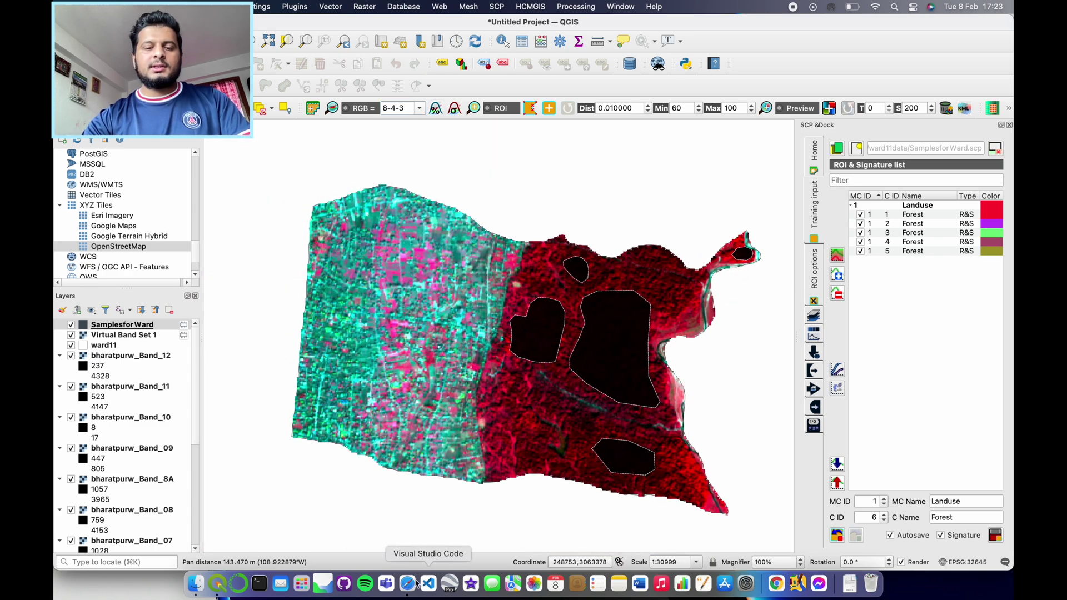
Switch to Safari and read the introduction and band list of GISGeography's Sentinel 2 Bands and Combinations article.
left_click(407, 583)
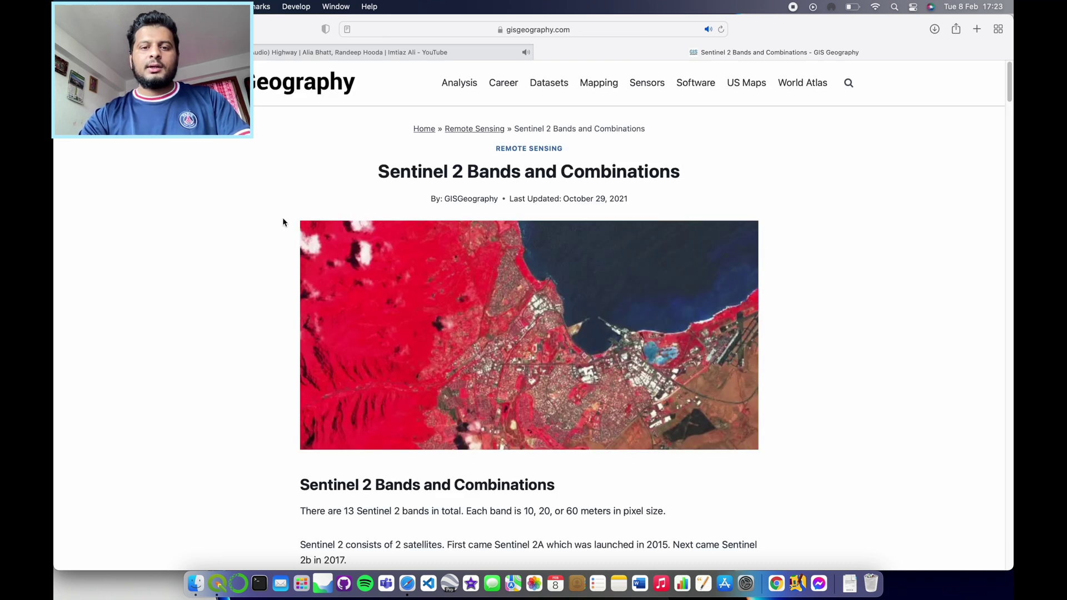
scroll(479, 311, "down", 3)
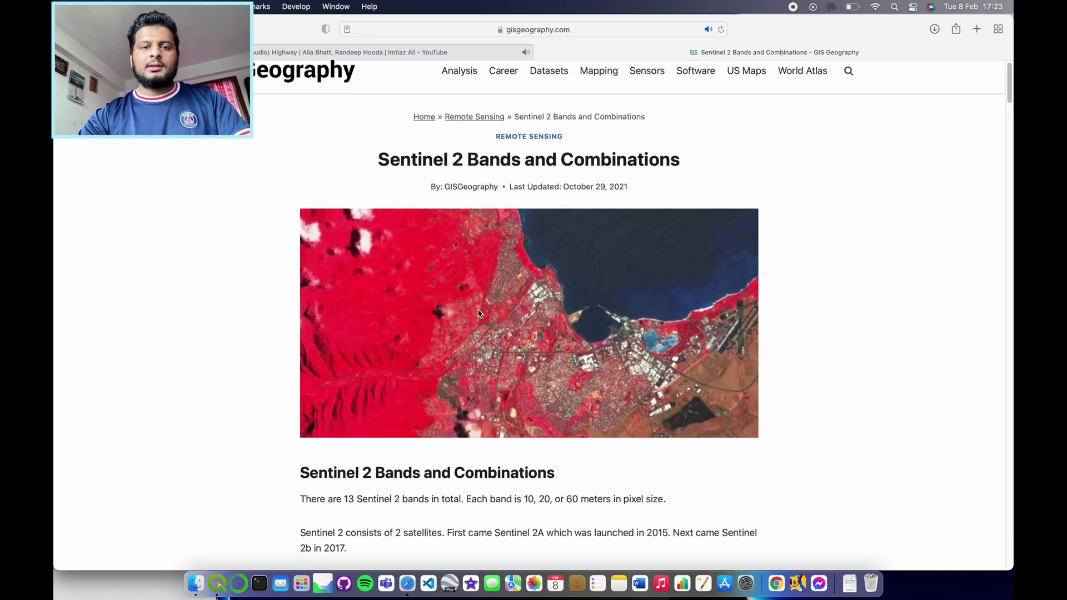
scroll(478, 316, "up", 3)
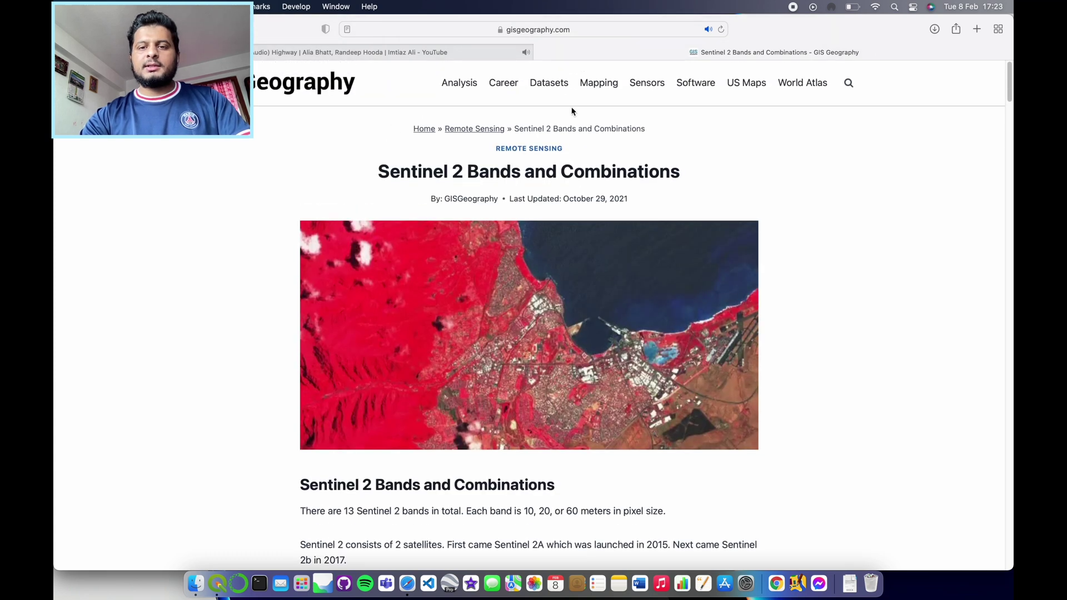
left_click(585, 25)
left_click(803, 143)
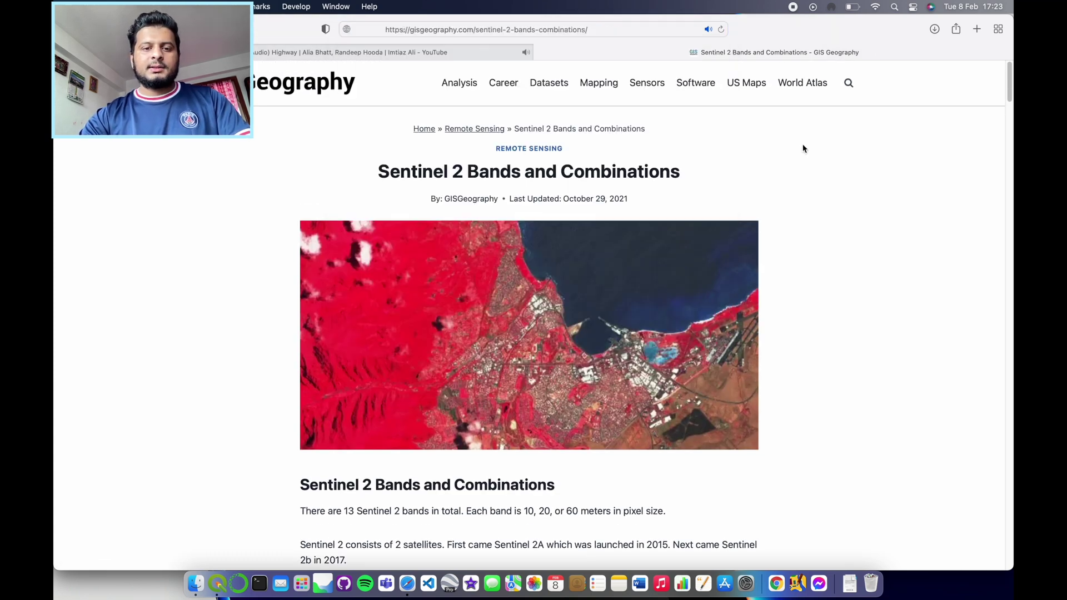
scroll(435, 278, "down", 3)
scroll(436, 277, "down", 5)
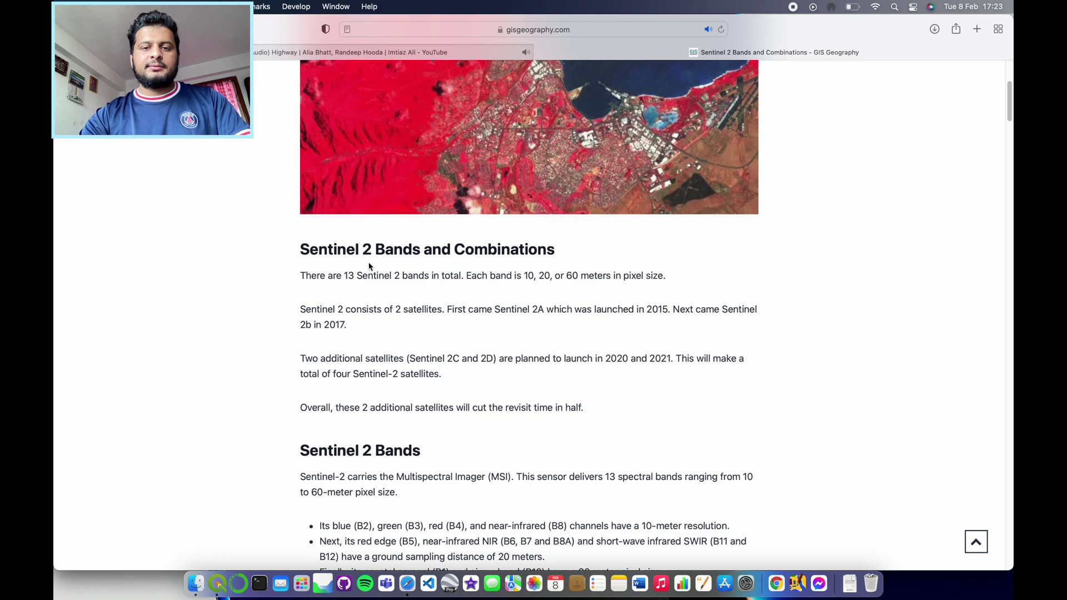
scroll(449, 285, "down", 20)
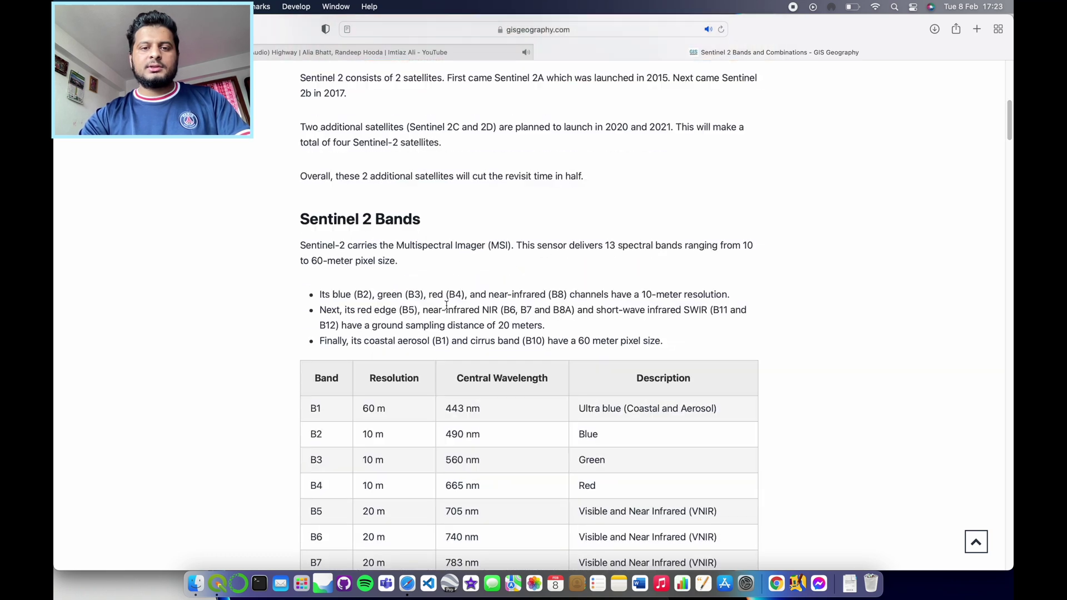
Read the article's sections on Natural Color (B4, B3, B2), Color Infrared (B8, B4, B3) and Short-Wave Infrared (B12, B8A, B4).
scroll(382, 320, "down", 17)
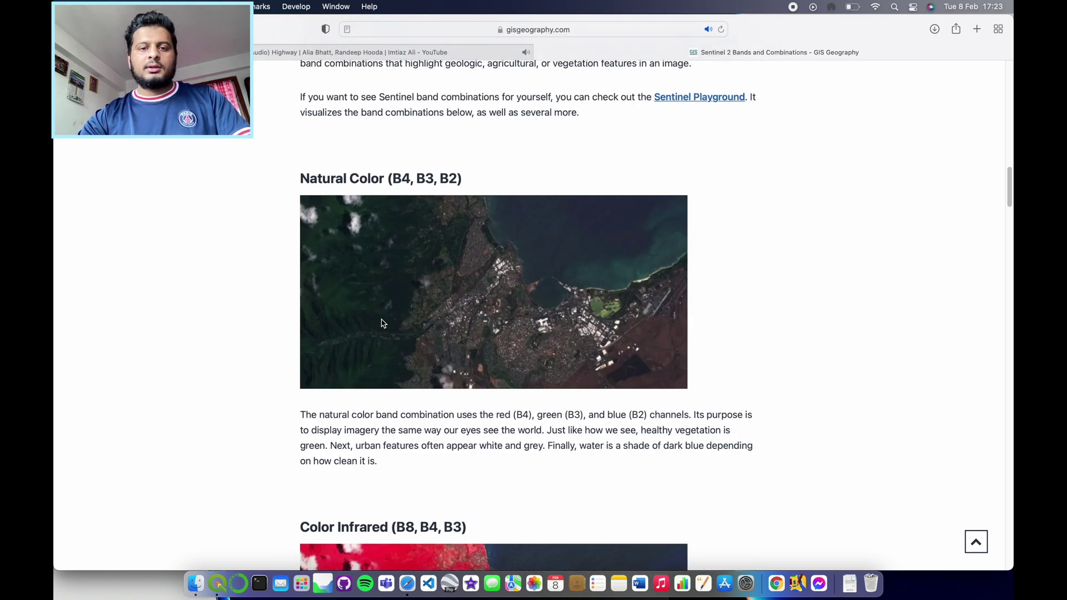
left_click_drag(461, 192, 405, 186)
left_click(551, 180)
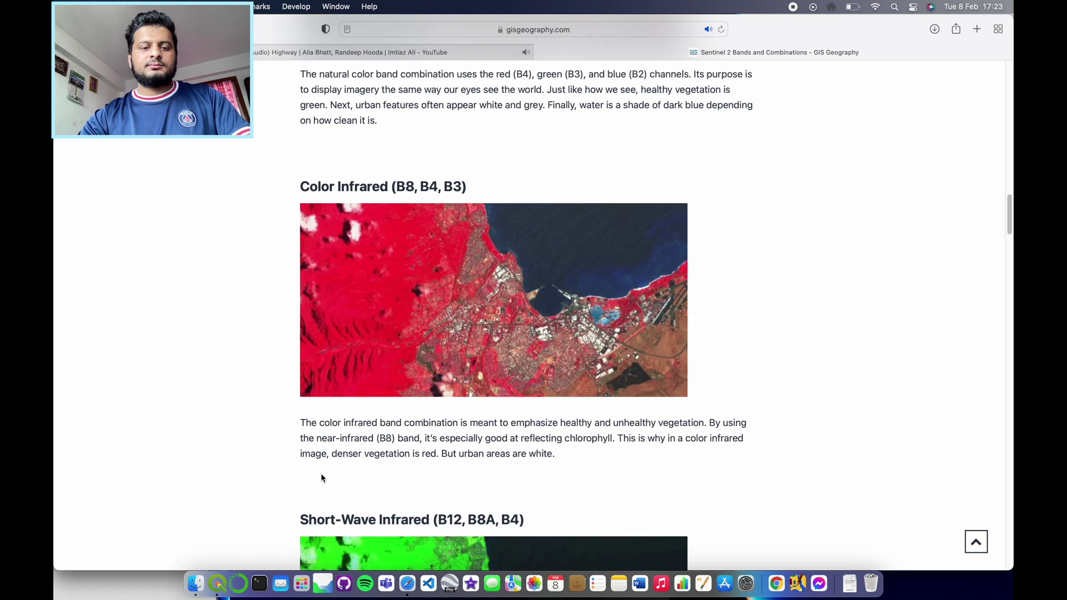
scroll(588, 443, "down", 5)
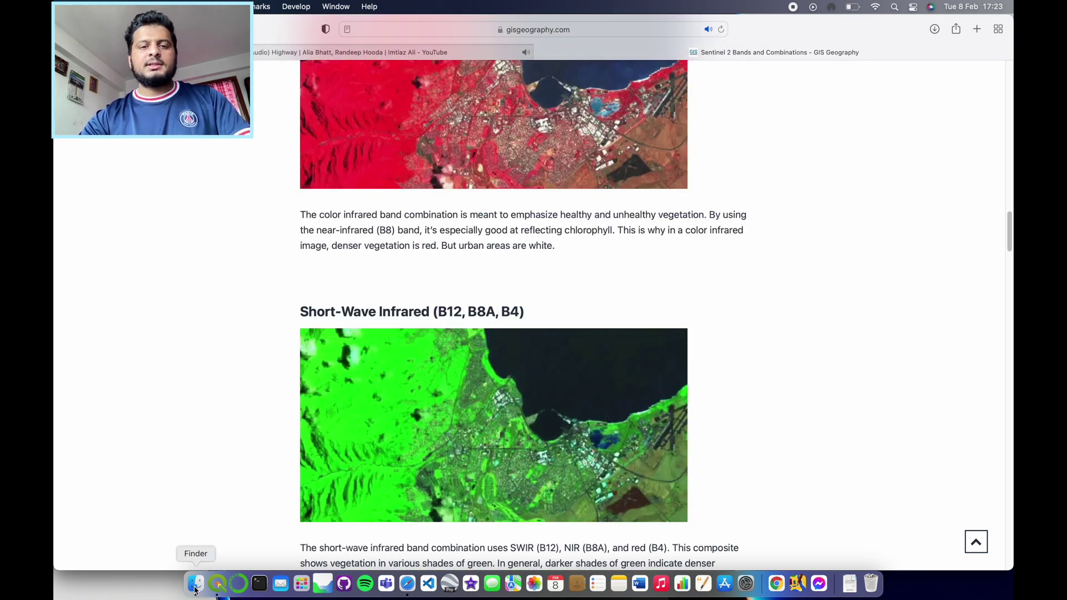
Switch back to QGIS and merge the five Forest entries in the ROI & Signature list into one item.
left_click(217, 583)
scroll(548, 379, "up", 2)
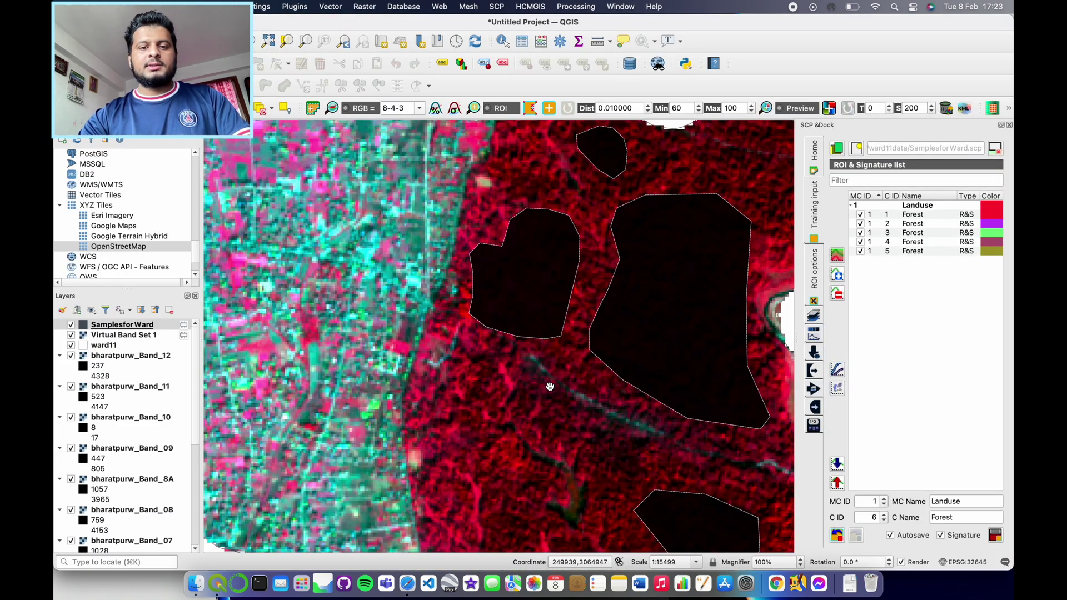
scroll(354, 331, "down", 2)
left_click_drag(319, 300, 442, 344)
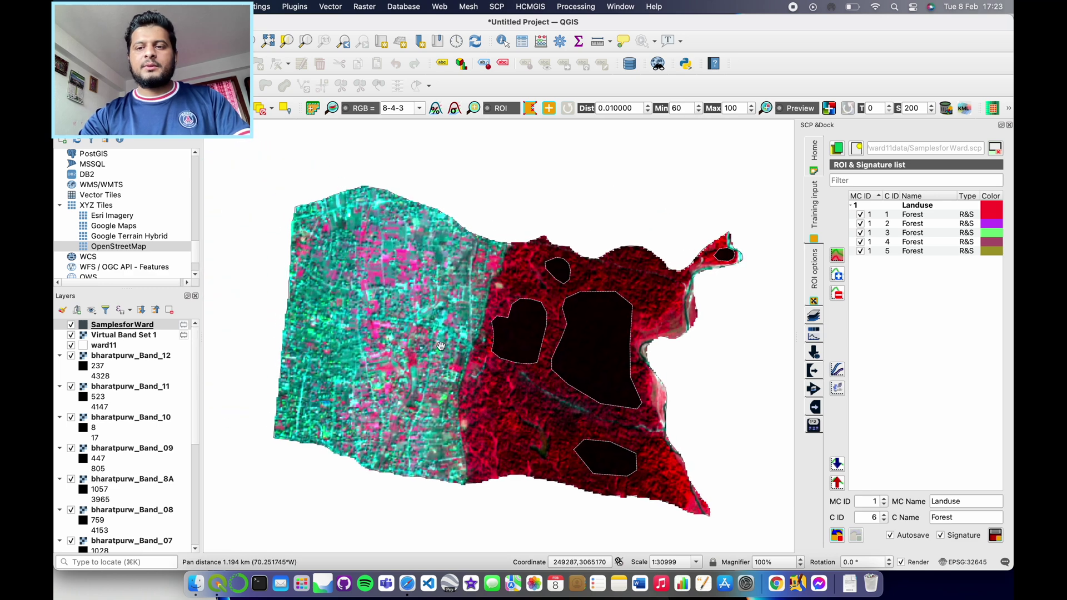
scroll(403, 270, "up", 1)
left_click(922, 217)
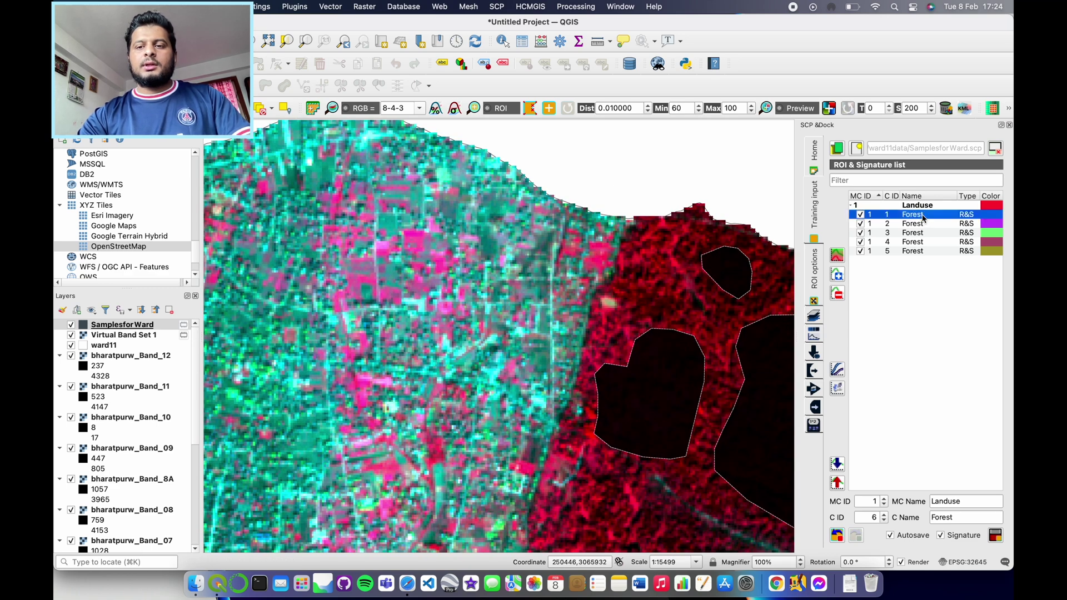
key("shift+Down")
key("shift+Down")
key("shift+Down")
key("shift+Down")
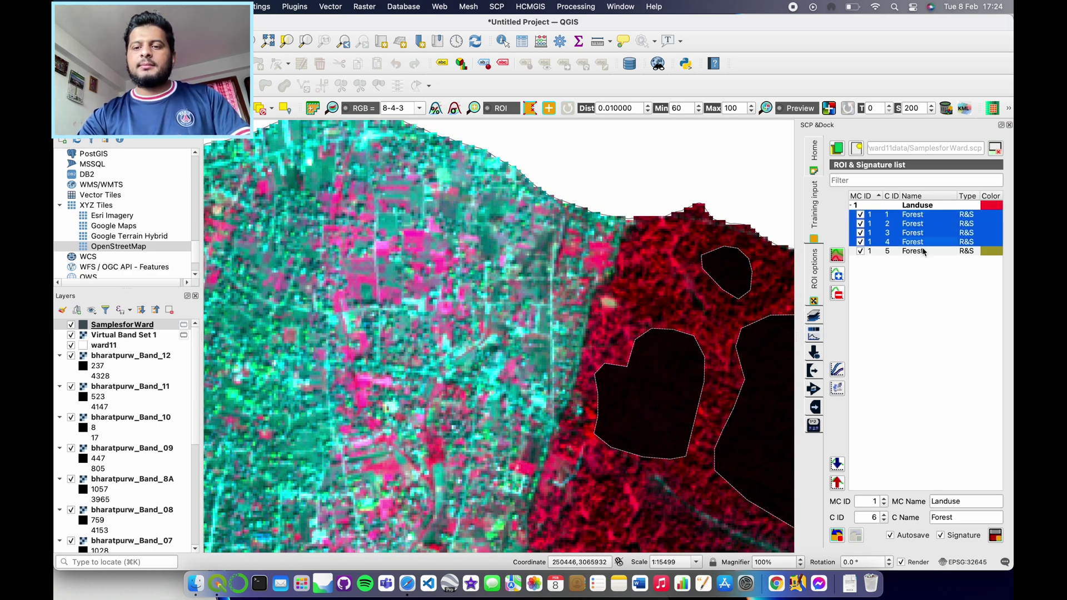
right_click(919, 232)
left_click(925, 311)
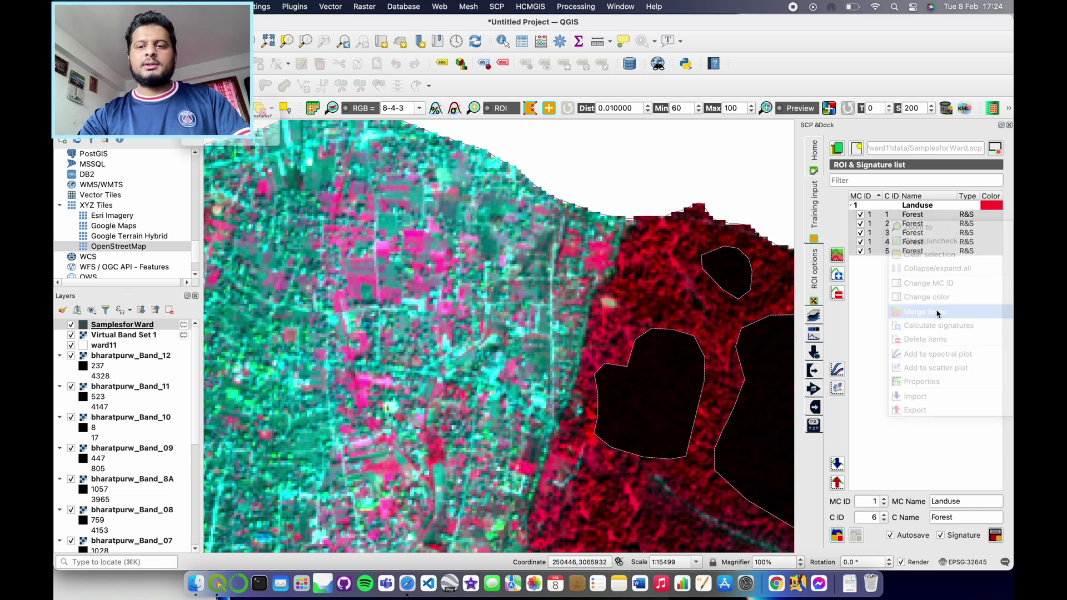
left_click(282, 145)
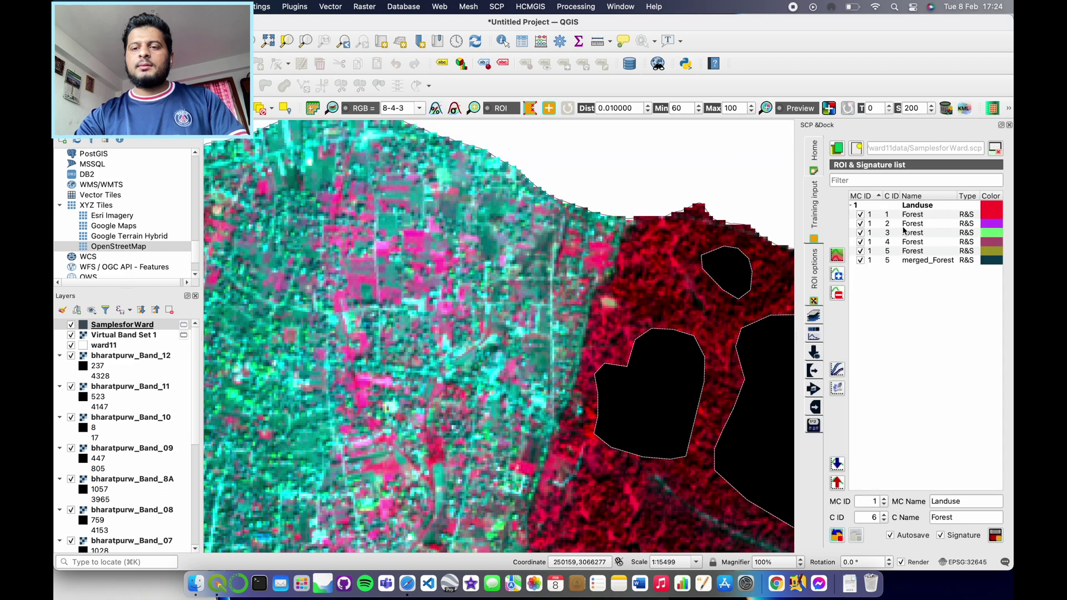
Delete the five original Forest entries from the ROI & Signature list, keeping only the merged_Forest item.
left_click(918, 218)
left_click(917, 223, "super")
left_click(919, 232, "super")
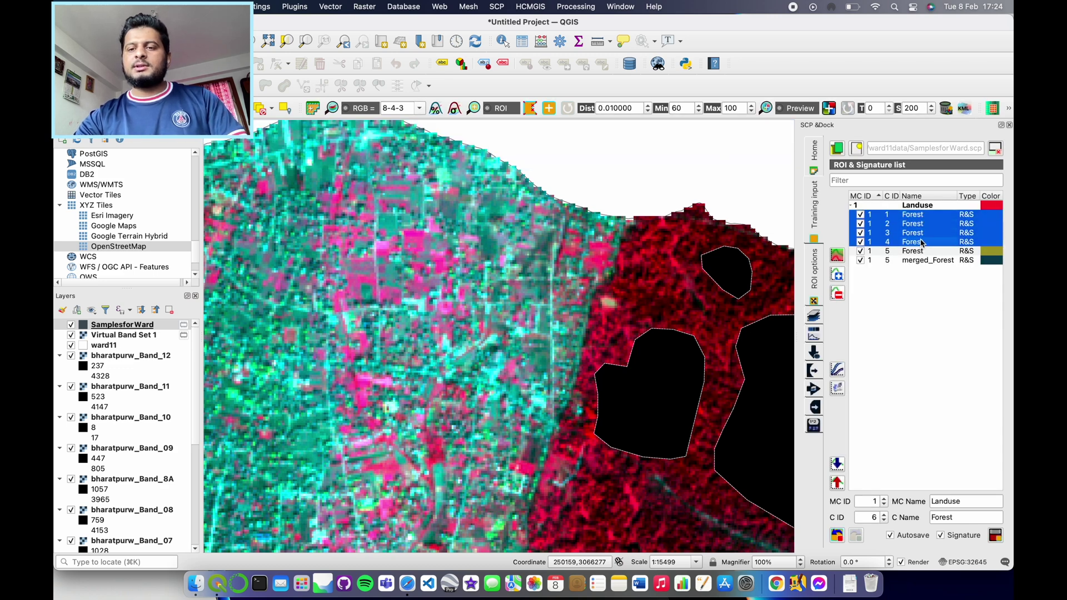
left_click(924, 251, "super")
left_click(926, 243, "super")
right_click(925, 242)
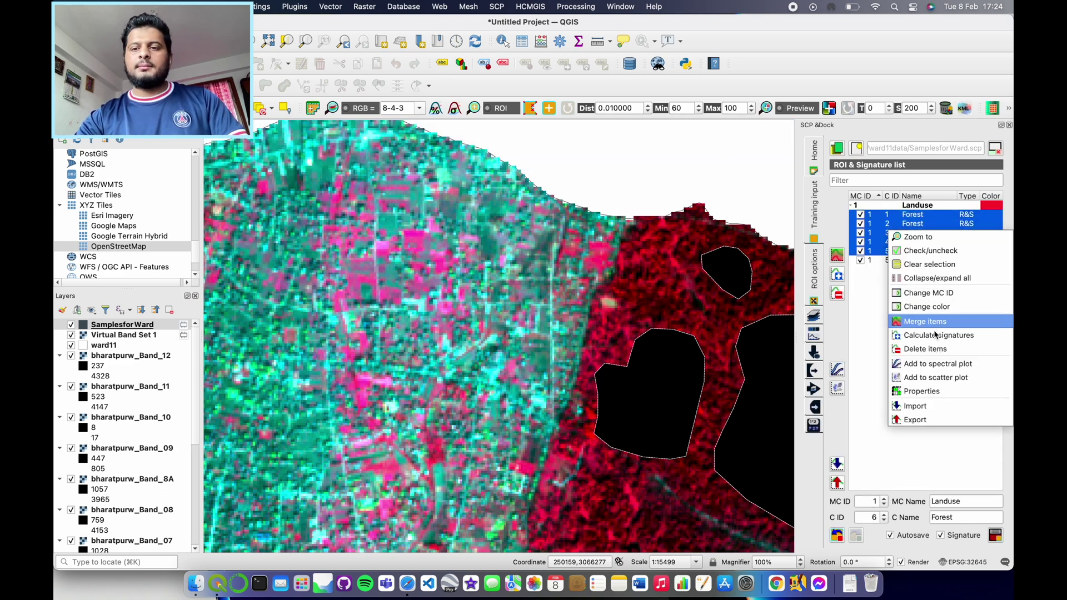
left_click(939, 349)
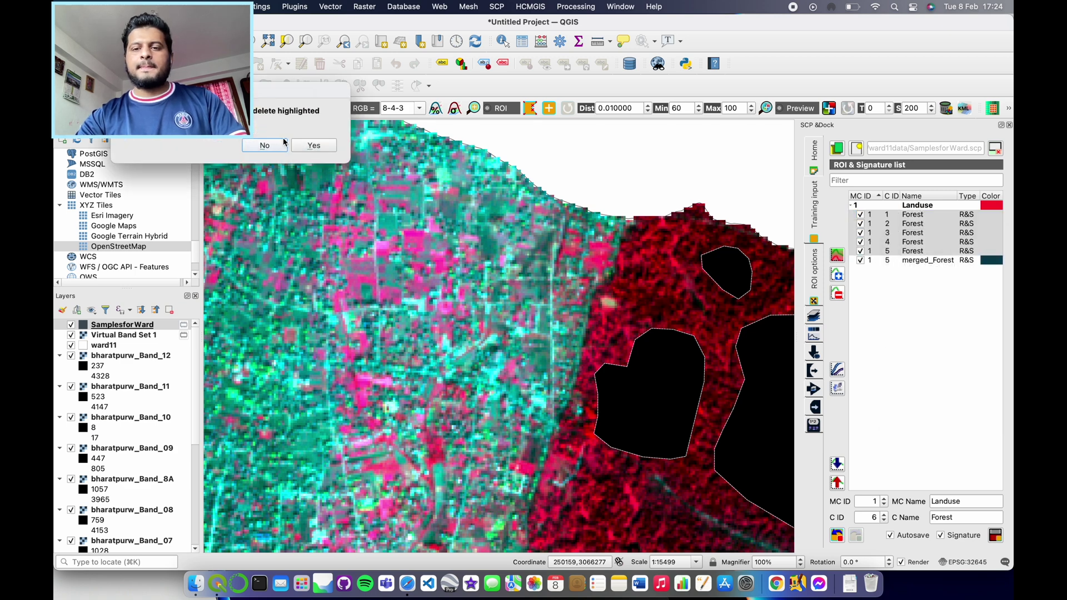
left_click(310, 144)
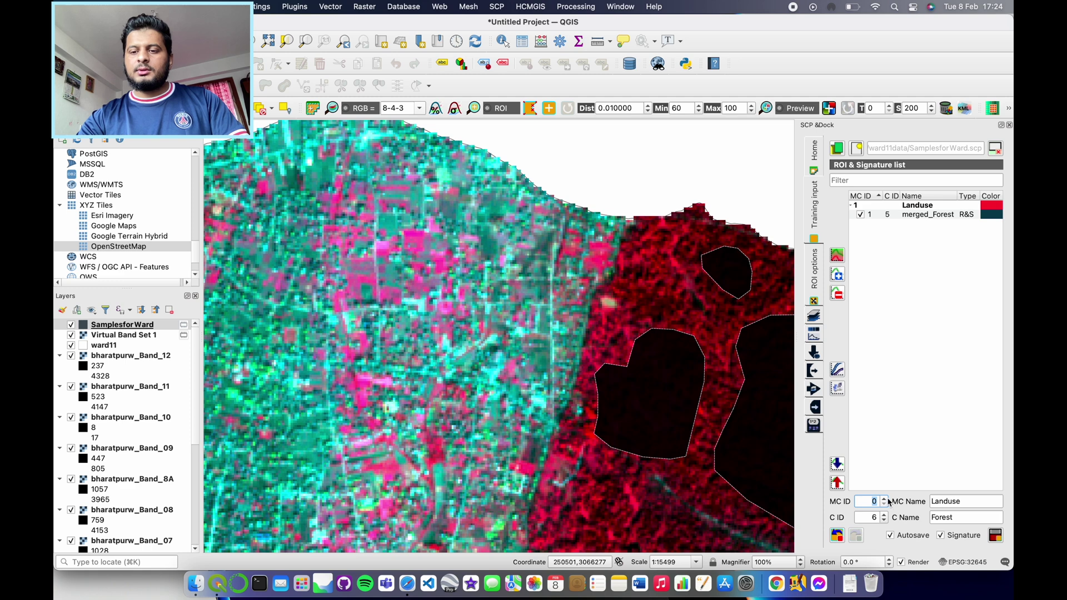
Set up the next training class with MC ID 2, MC Name Buildup Areas and C Name Buildings.
left_click_drag(960, 503, 896, 503)
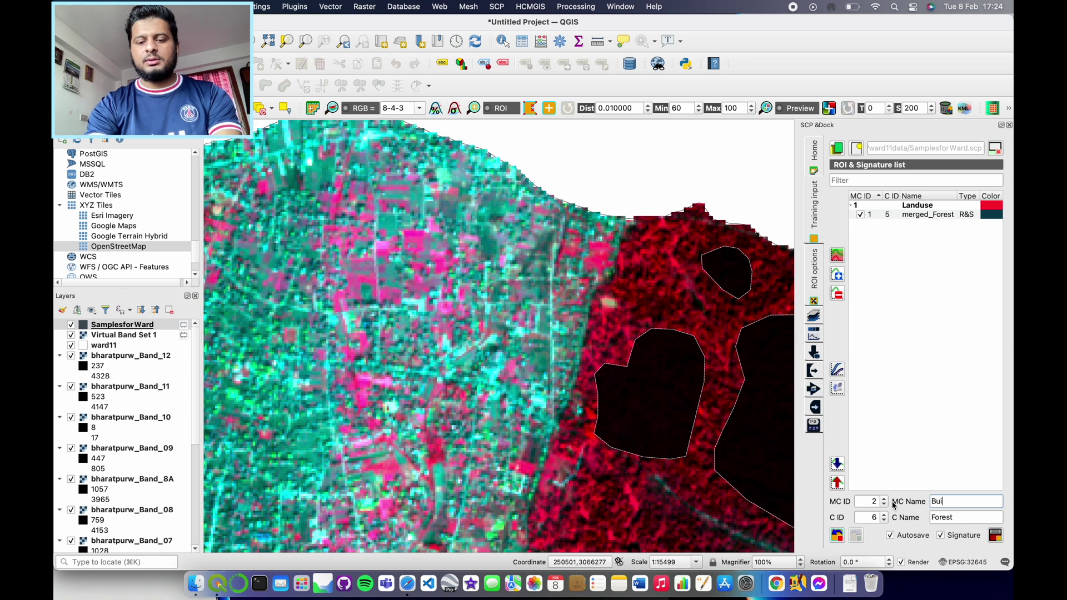
type("Buildup Areas")
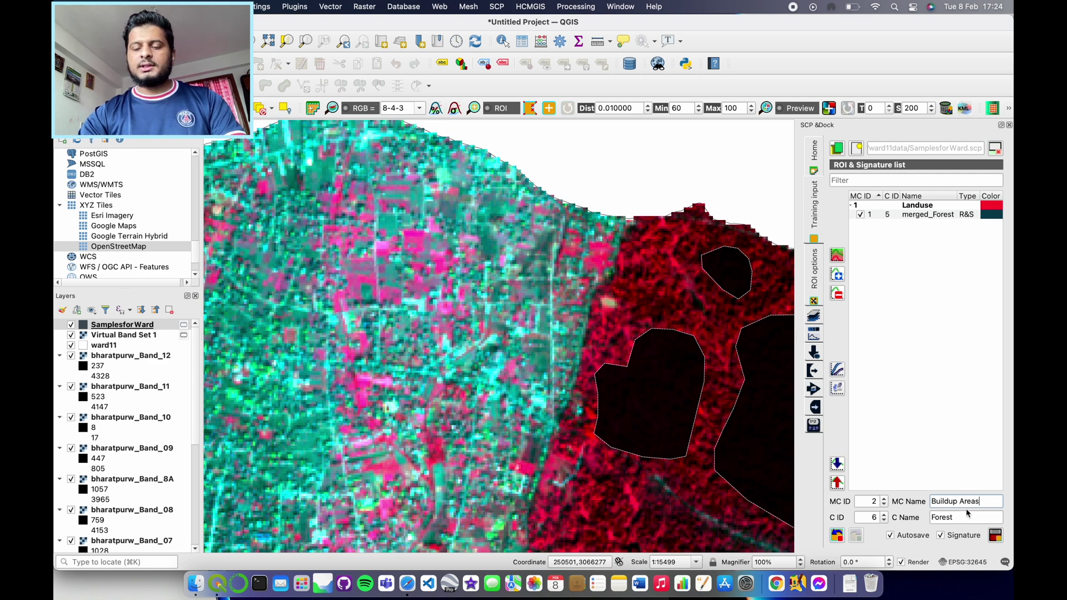
left_click_drag(951, 520, 912, 517)
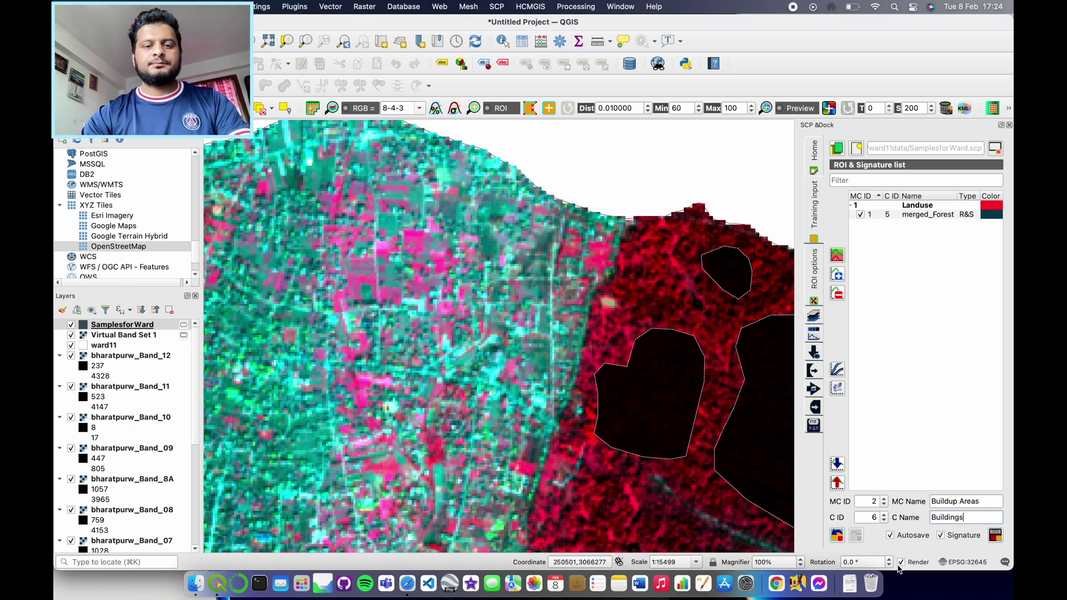
Draw a small Buildings ROI polygon in the western built-up area, just below the reddish square patch, and save its signature.
scroll(424, 341, "down", 1)
scroll(350, 358, "up", 1)
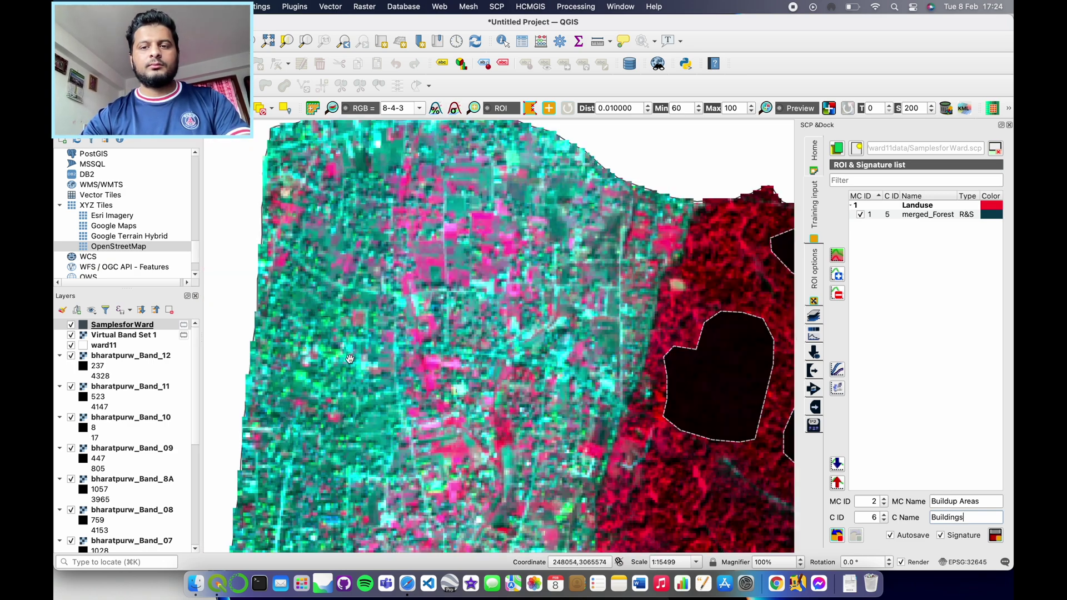
scroll(350, 359, "up", 1)
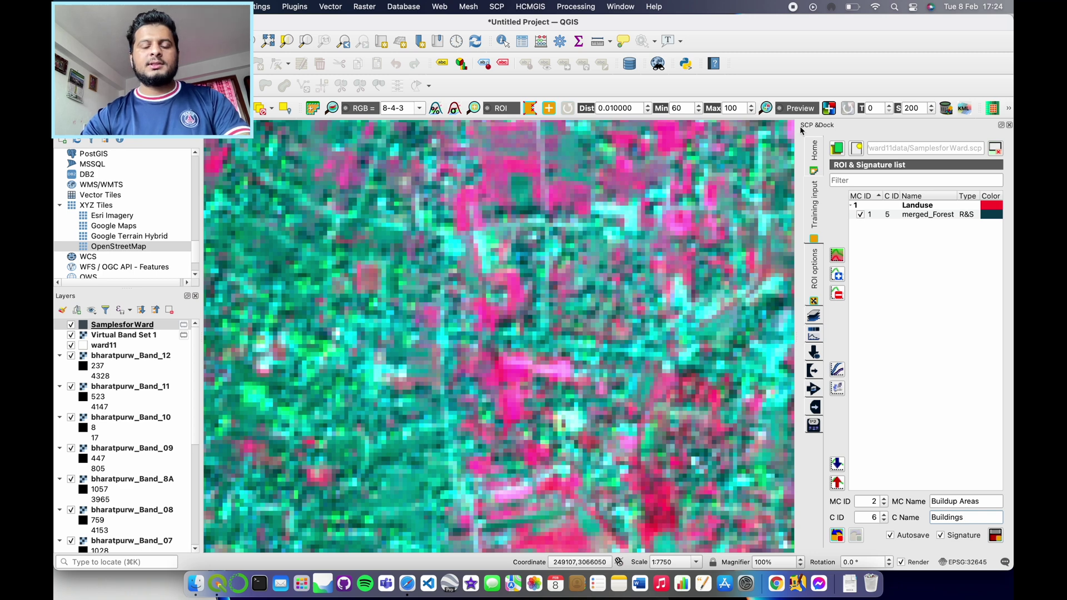
left_click(530, 108)
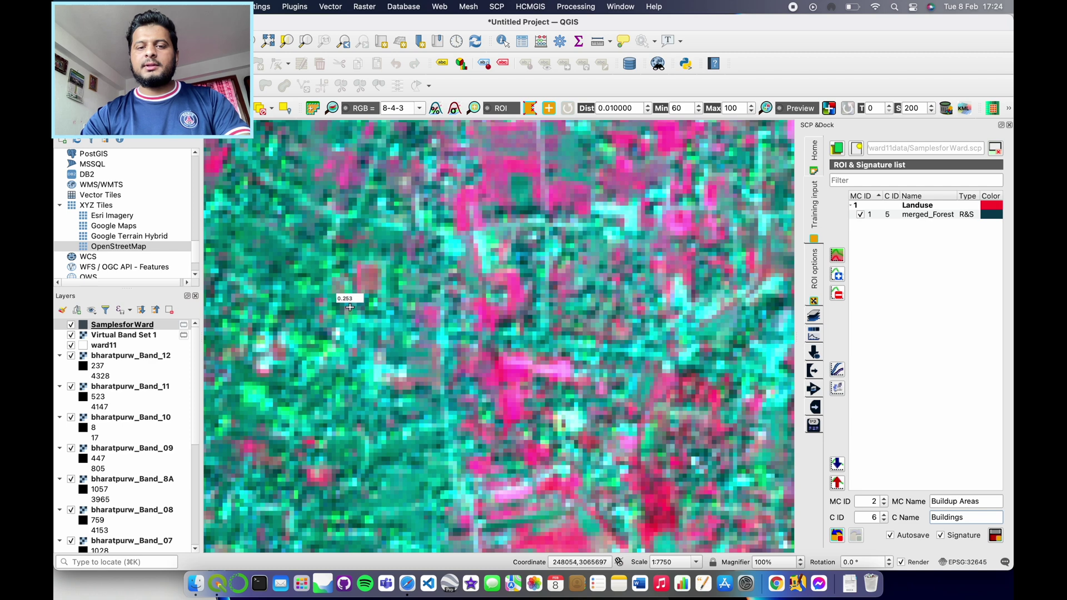
scroll(356, 313, "up", 1)
left_click(353, 317)
left_click(367, 310)
left_click(385, 307)
left_click(403, 310)
left_click(439, 332)
left_click(405, 342)
left_click(370, 336)
right_click(349, 332)
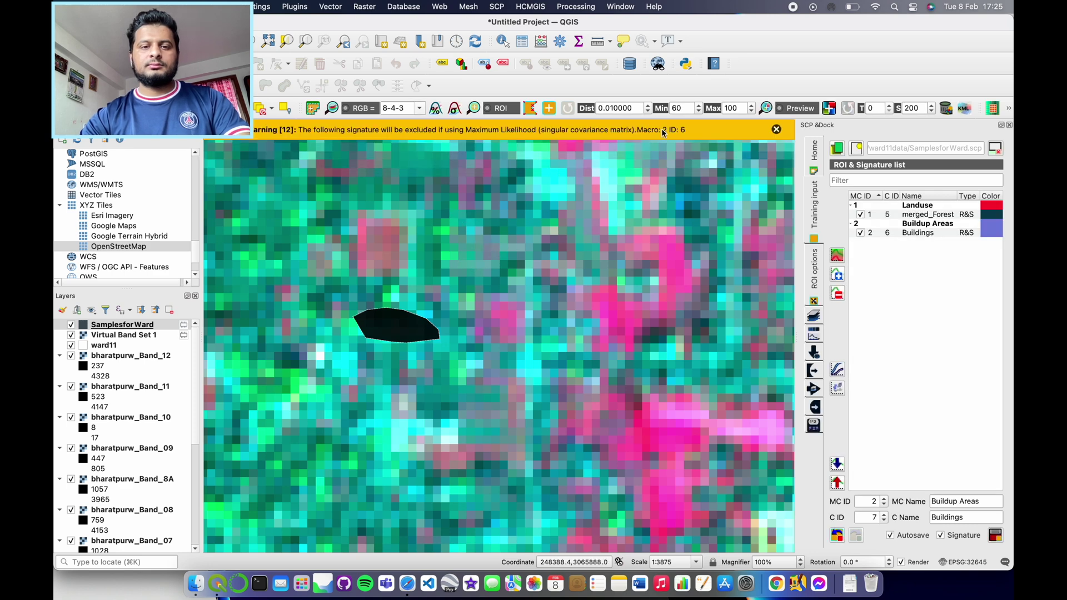
left_click(776, 130)
Preview the band set as a 3-2-1 colour composite and settle on the 4-3-2 natural colour composite.
scroll(439, 236, "down", 2)
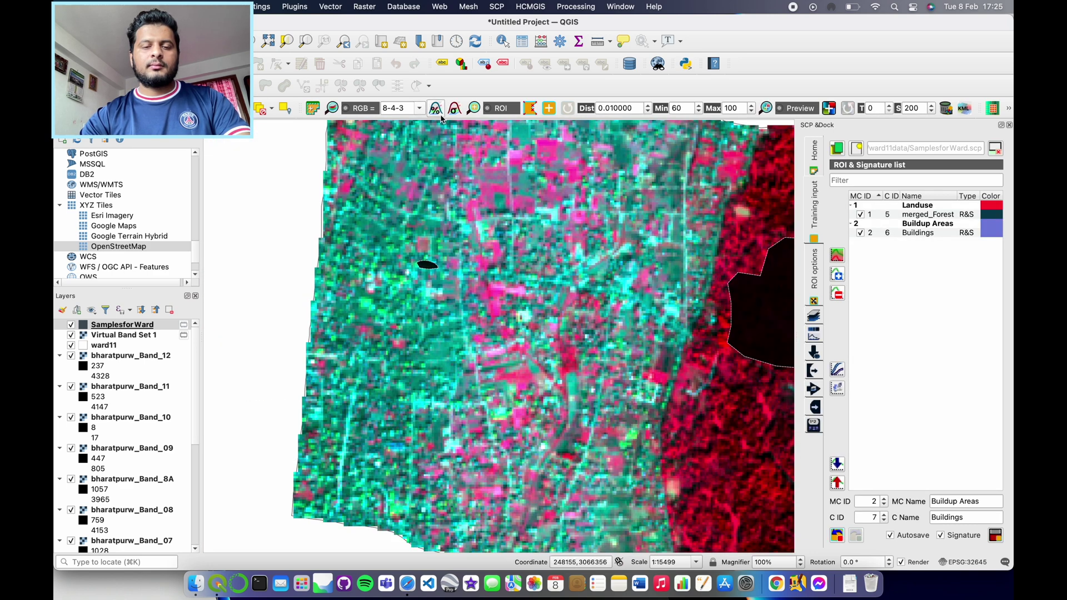
left_click(419, 109)
left_click(409, 130)
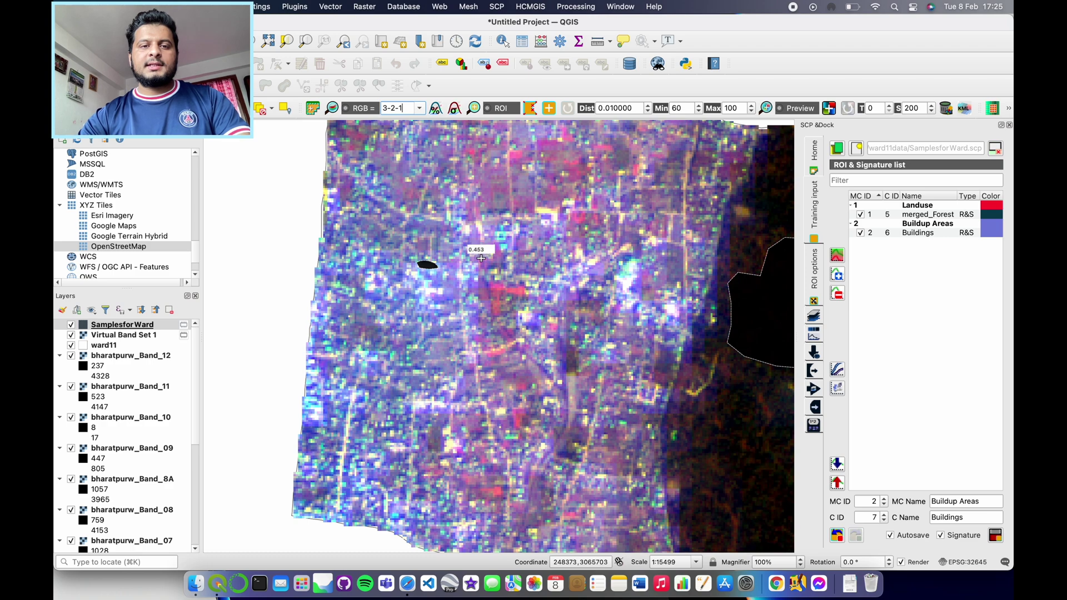
left_click(419, 107)
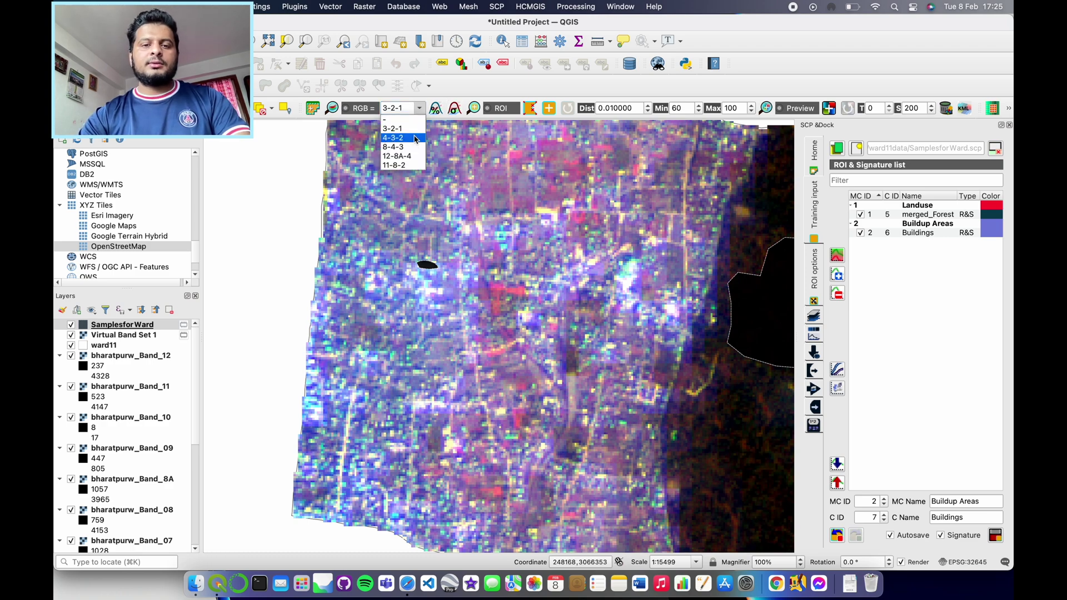
left_click(415, 140)
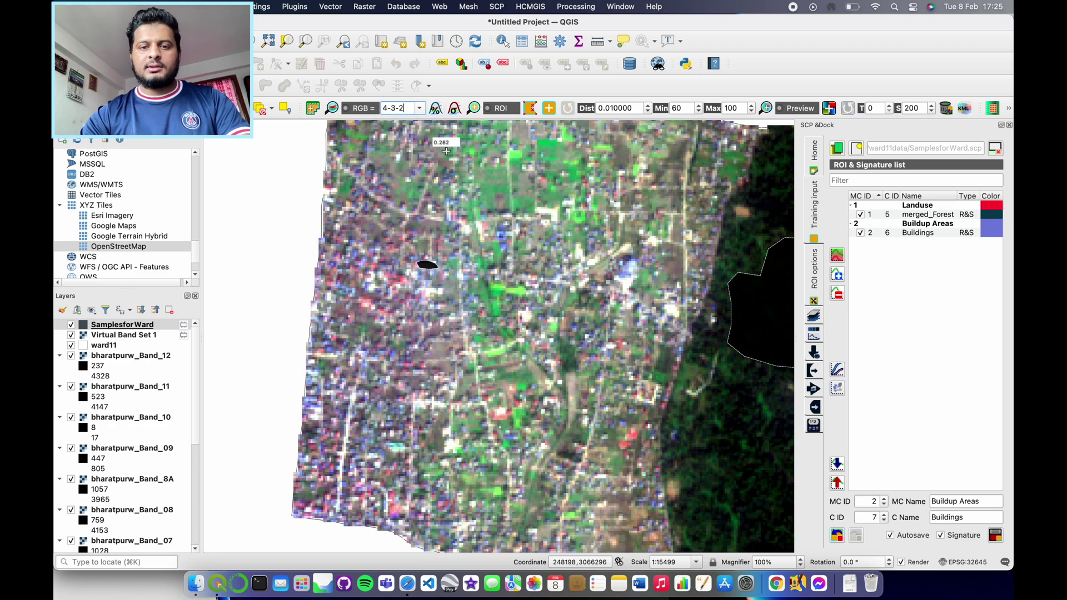
Draw a small Buildings ROI polygon just west of the first Buildings sample and save its signature.
scroll(362, 267, "up", 2)
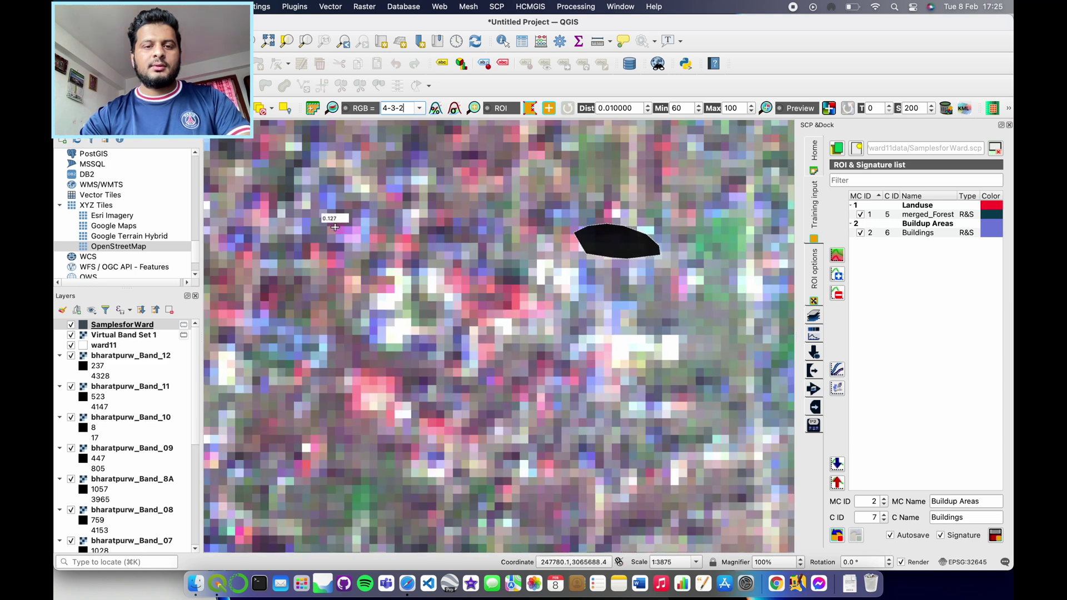
left_click(332, 225)
left_click(356, 221)
left_click(367, 207)
left_click(377, 229)
left_click(384, 241)
left_click(359, 246)
right_click(328, 234)
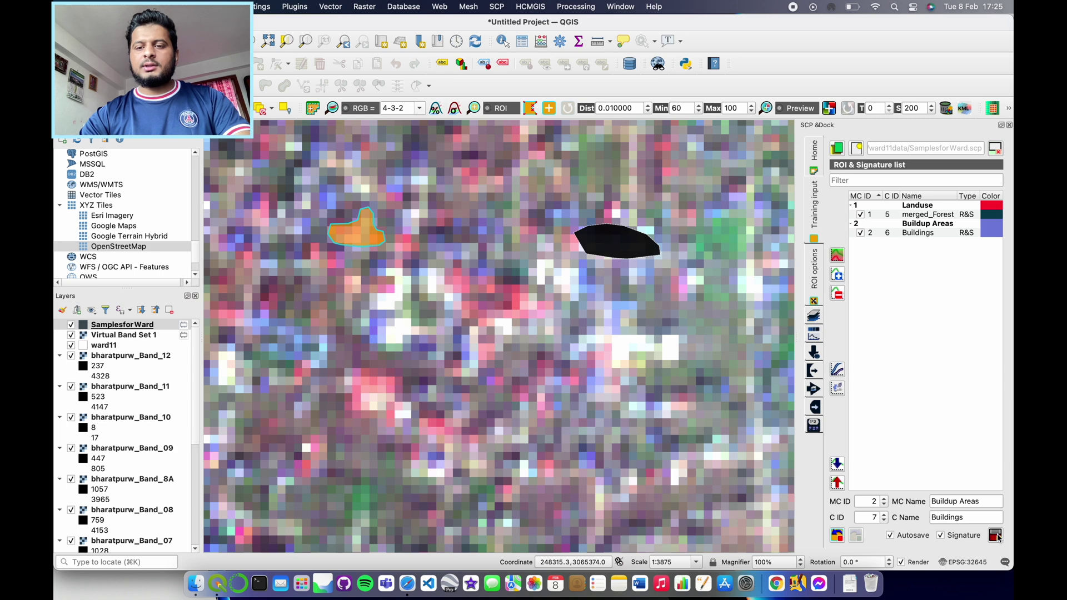
left_click(837, 464)
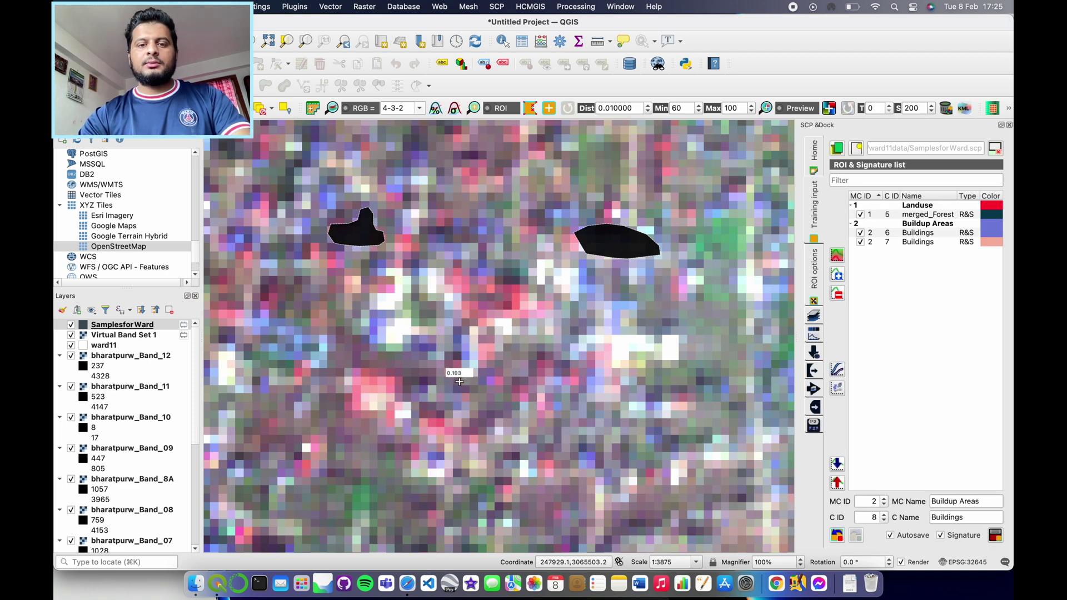
Draw an elongated Buildings ROI around the blue-white patch in the eastern built-up area near the forest, and save its signature.
scroll(459, 382, "down", 3)
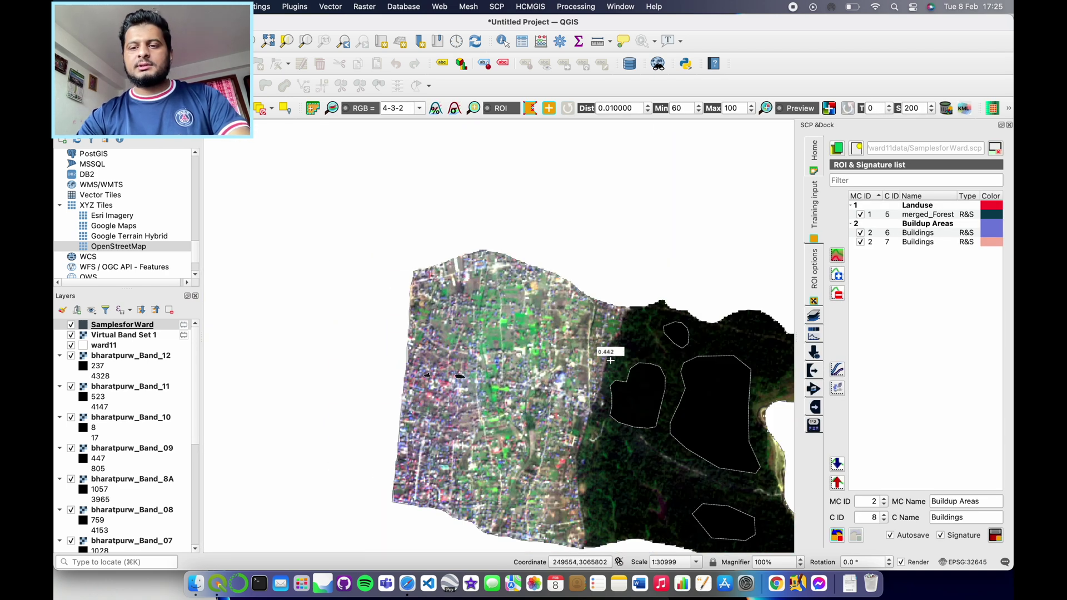
scroll(610, 361, "up", 3)
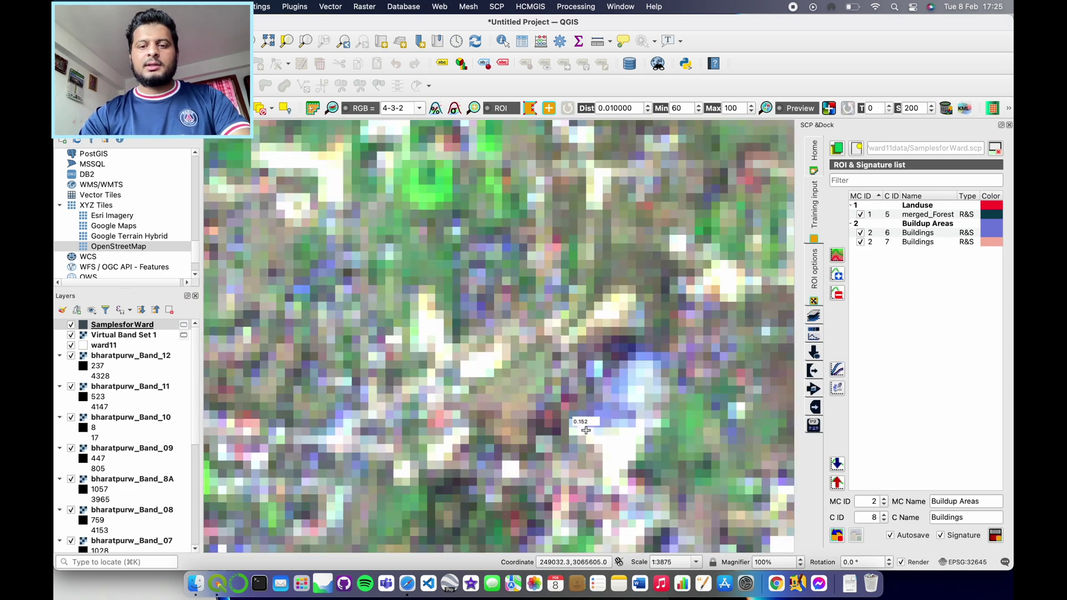
left_click(586, 430)
left_click(600, 406)
left_click(608, 383)
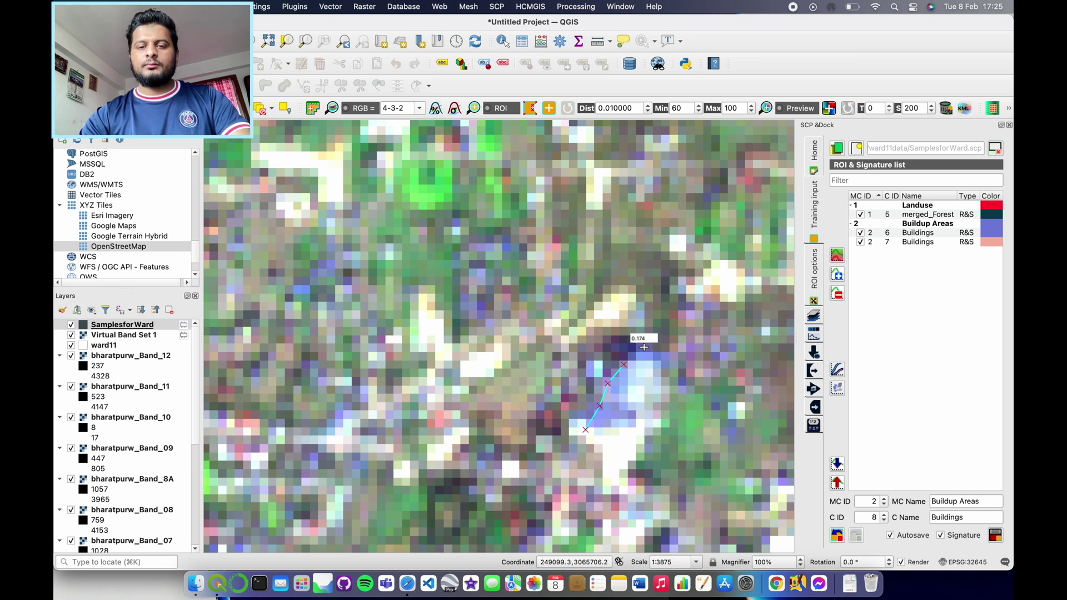
left_click(640, 350)
left_click(656, 356)
left_click(658, 370)
left_click(656, 384)
left_click(648, 411)
left_click(621, 449)
left_click(601, 470)
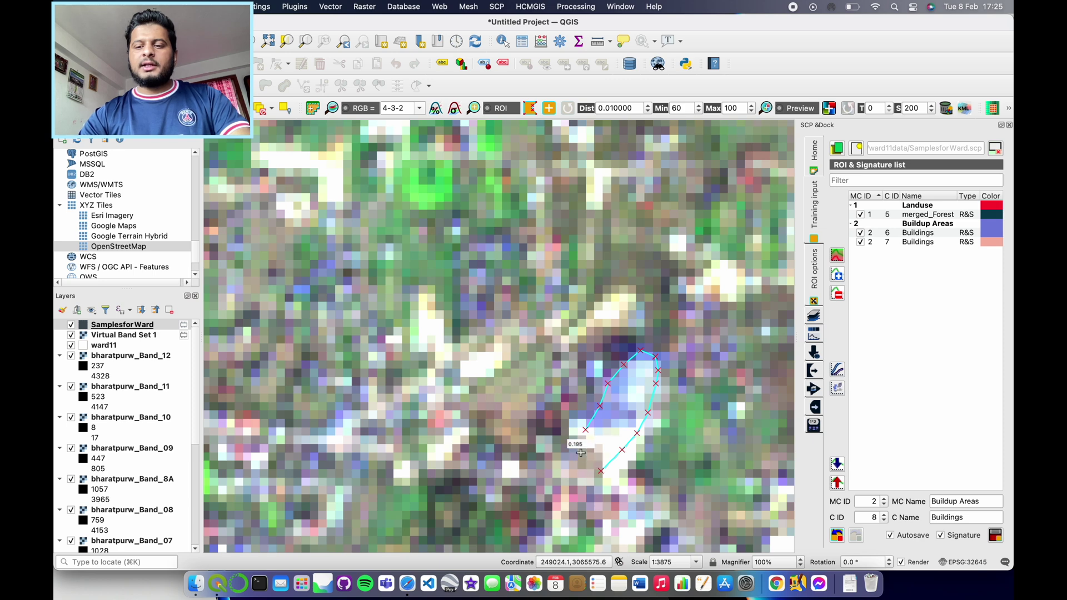
right_click(584, 441)
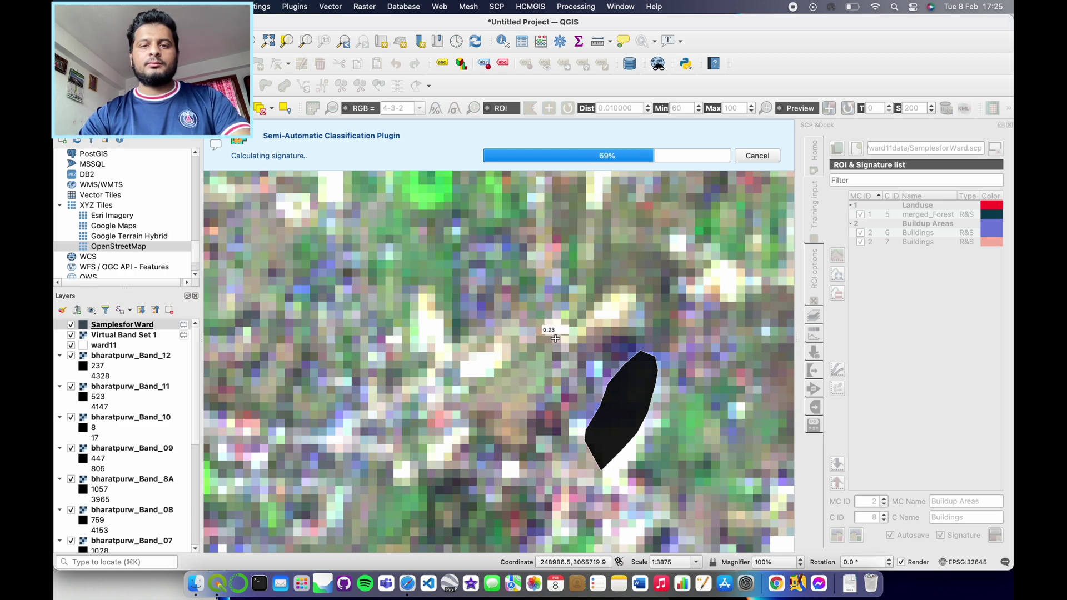
Draw an irregular Buildings ROI beside the white road in the ward's southwest corner and save its signature.
scroll(555, 338, "down", 2)
scroll(555, 338, "down", 1)
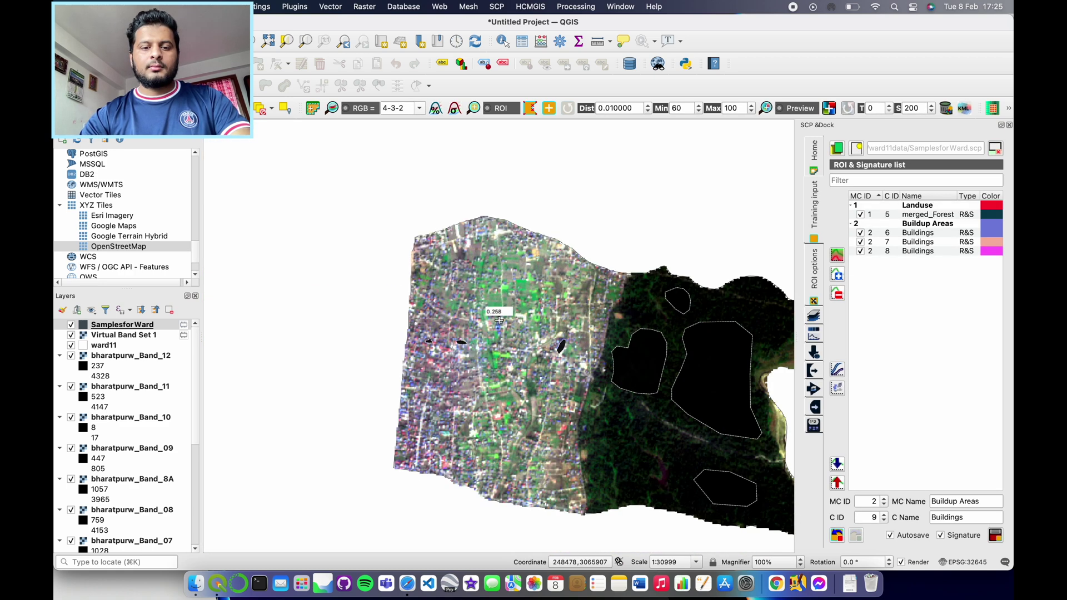
scroll(433, 445, "up", 2)
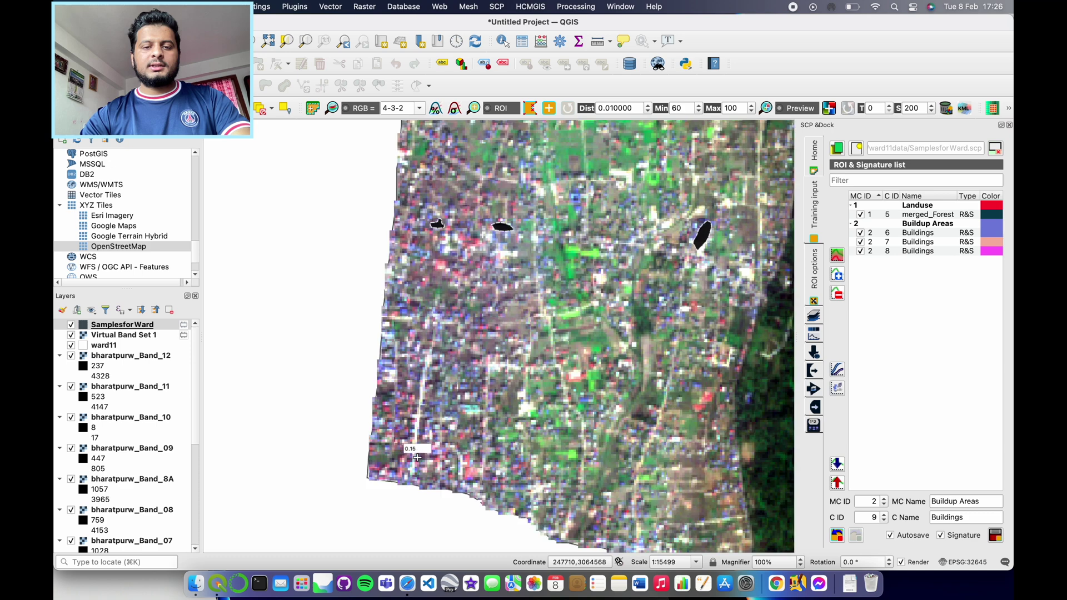
mouse_move(434, 413)
left_mouse_down()
mouse_move(445, 380)
mouse_move(481, 394)
mouse_move(459, 417)
mouse_move(491, 444)
mouse_move(457, 465)
mouse_move(450, 431)
left_mouse_up()
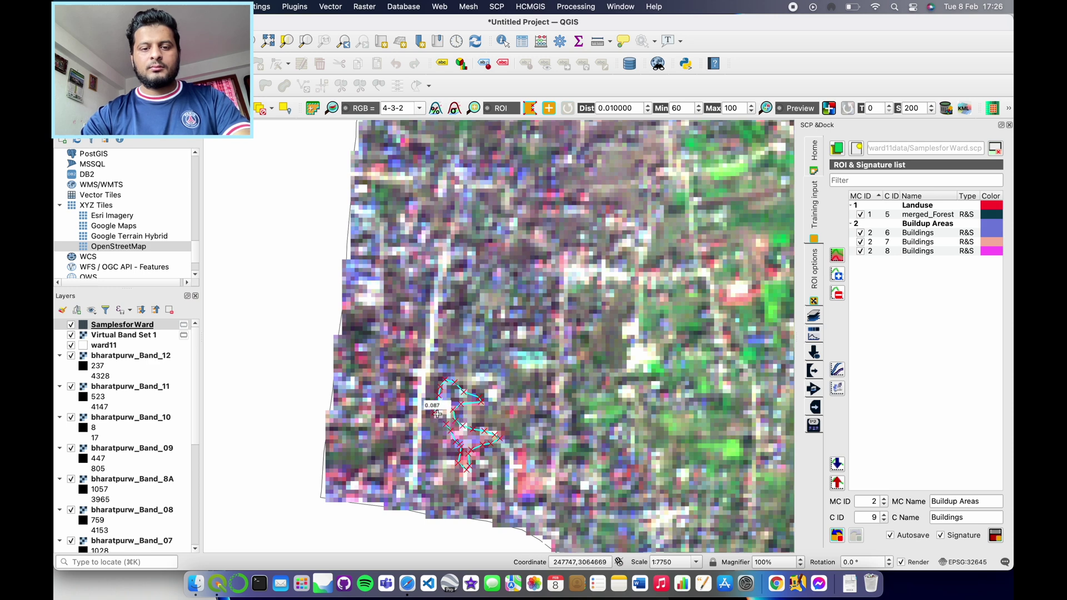
right_click(440, 414)
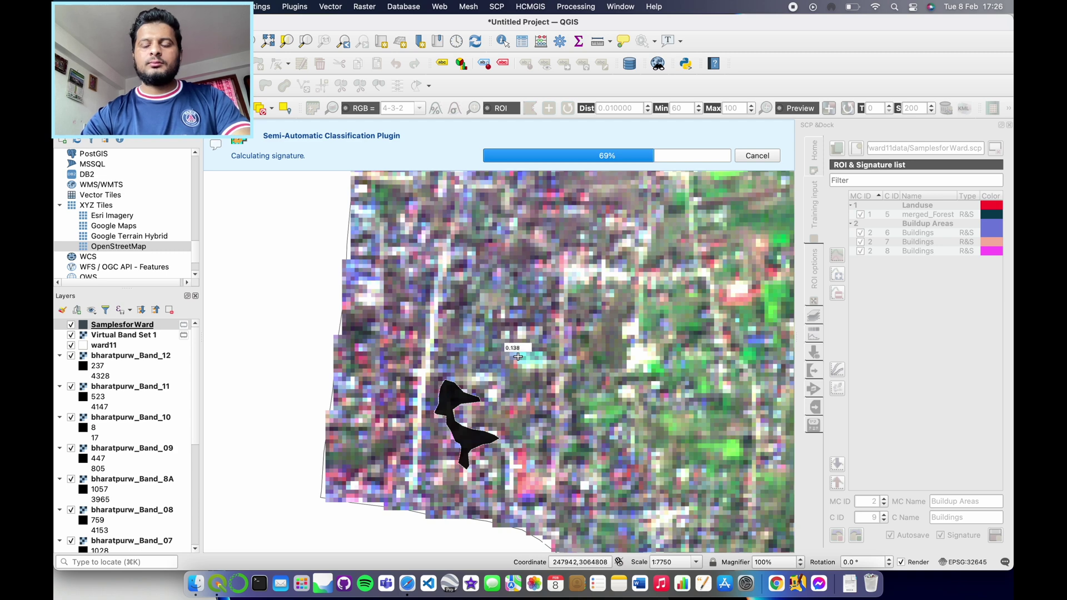
Draw a Buildings ROI at the northern end of the white road near the western boundary and save its signature.
scroll(517, 356, "down", 2)
scroll(485, 340, "up", 2)
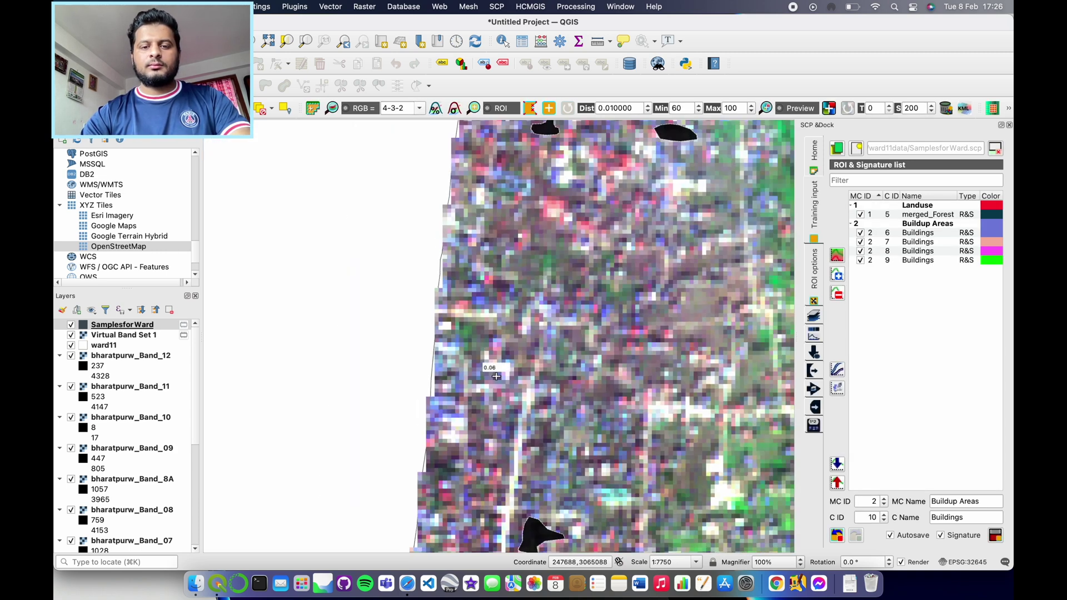
left_click(486, 365)
mouse_move(486, 365)
left_mouse_down()
mouse_move(515, 368)
mouse_move(539, 396)
mouse_move(531, 414)
mouse_move(510, 416)
mouse_move(478, 387)
left_mouse_up()
right_click(479, 386)
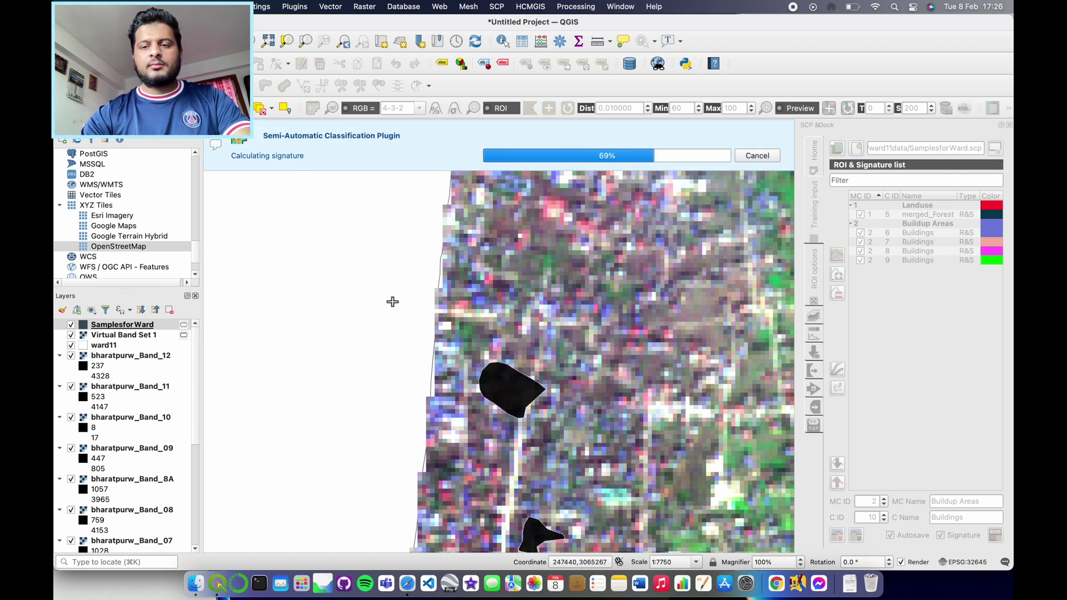
Draw a hook-shaped Buildings ROI between and slightly south of the two northwestern Buildings samples, and save its signature.
scroll(392, 302, "down", 1)
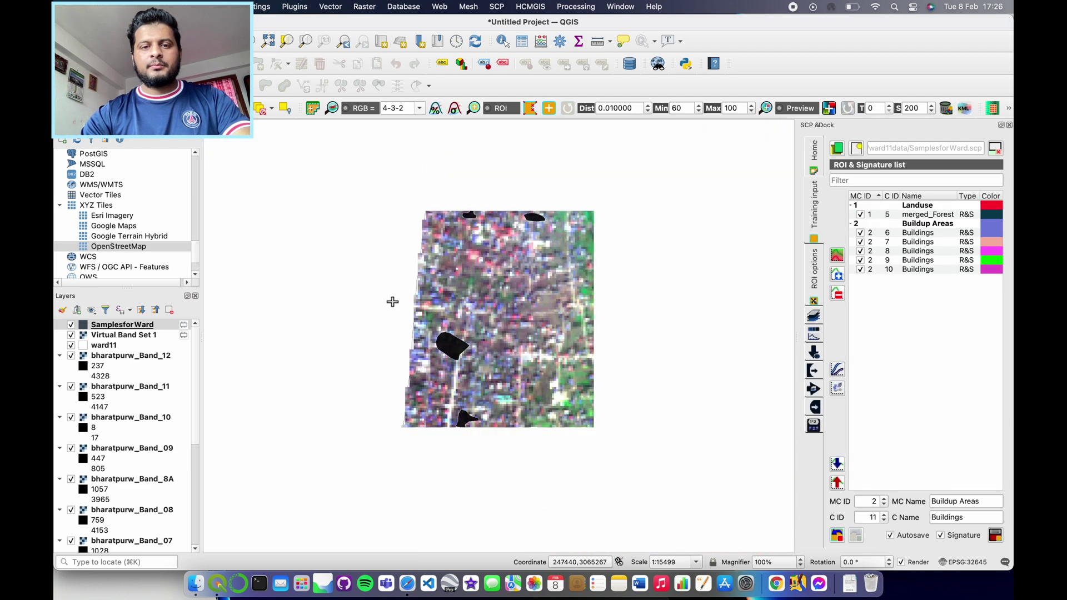
scroll(511, 241, "up", 2)
left_click(440, 177)
left_click(479, 177)
left_click(515, 185)
left_click(524, 199)
left_click(525, 208)
left_click(510, 216)
left_click(493, 217)
left_click(473, 228)
left_click(464, 228)
left_click(454, 222)
left_click(444, 212)
left_click(443, 201)
left_click(450, 199)
left_click(460, 200)
left_click(483, 205)
left_click(494, 196)
left_click(481, 193)
left_click(462, 192)
left_click(429, 191)
left_click(416, 185)
left_click(403, 176)
left_click(419, 168)
right_click(428, 168)
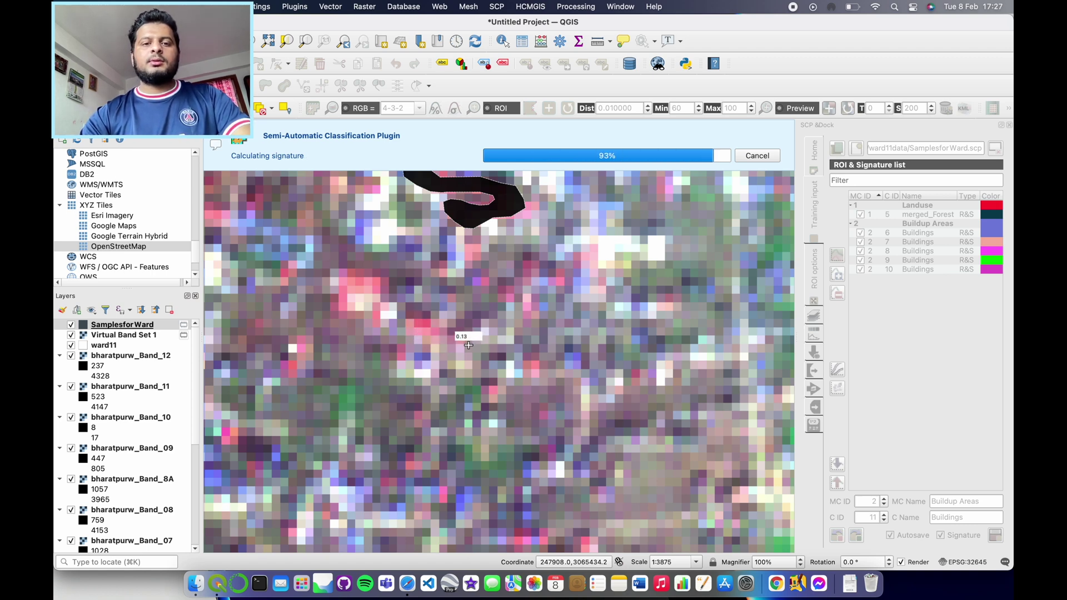
Draw a bent, narrow Buildings ROI just inside the ward's northern boundary, above the orange patch, and save its signature.
scroll(444, 345, "down", 2)
scroll(469, 336, "down", 1)
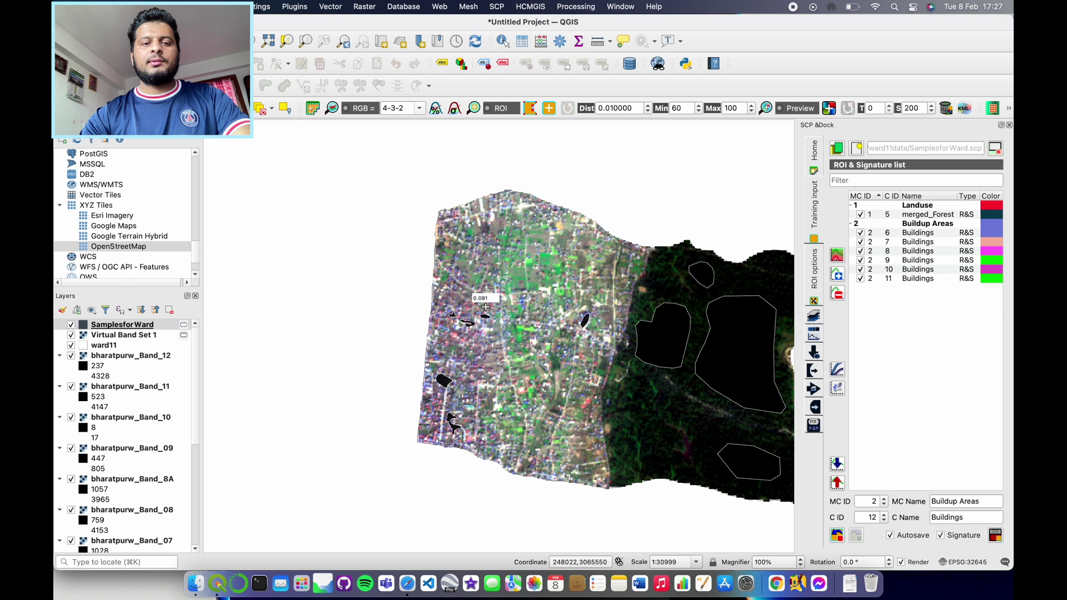
scroll(364, 333, "up", 2)
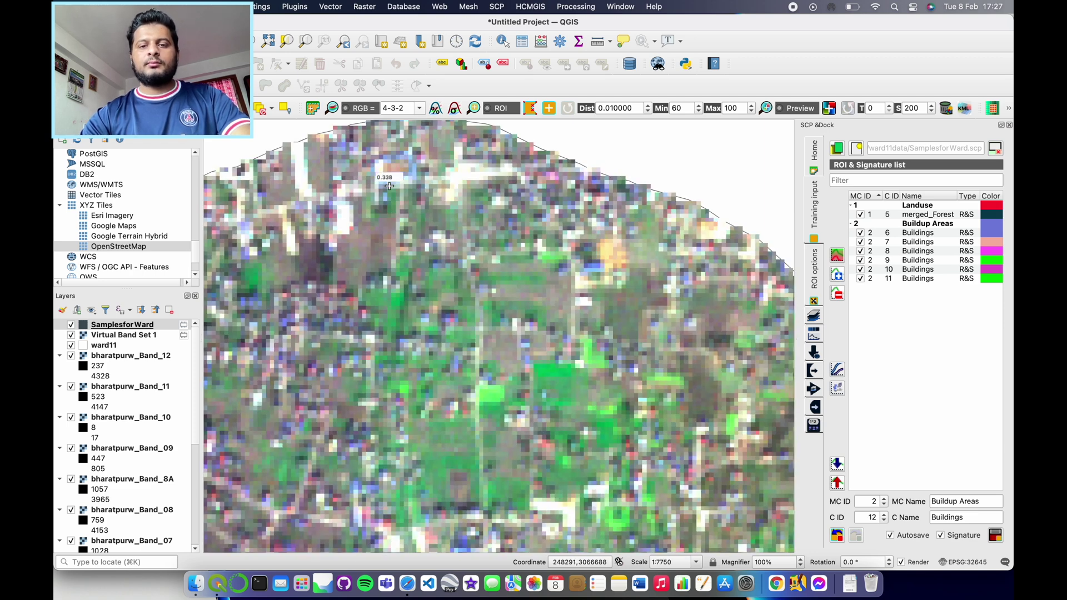
scroll(578, 200, "up", 1)
scroll(578, 206, "down", 1)
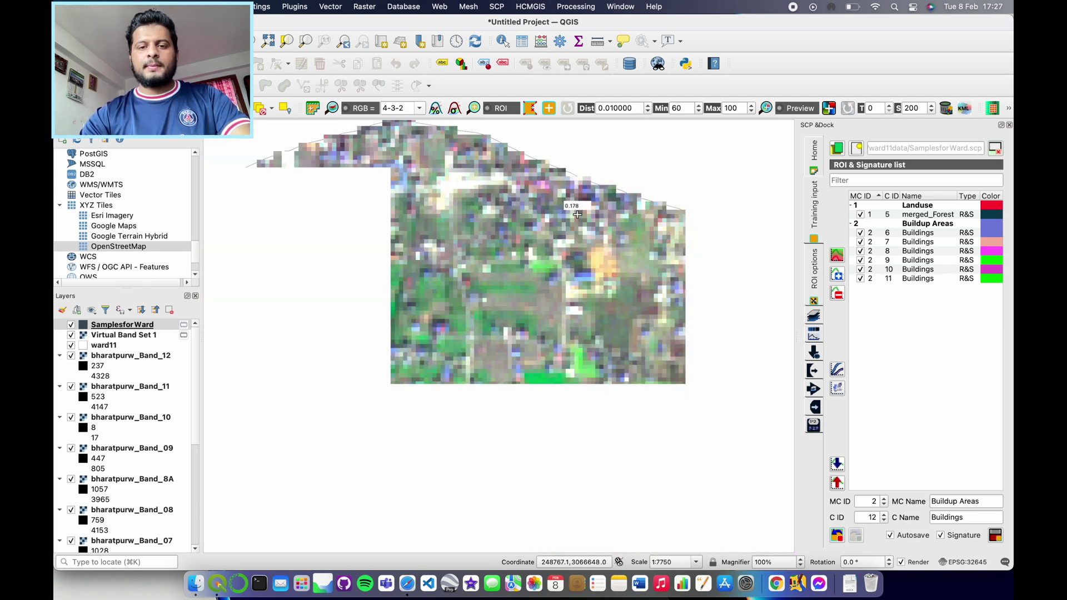
scroll(589, 204, "up", 1)
left_click(573, 203)
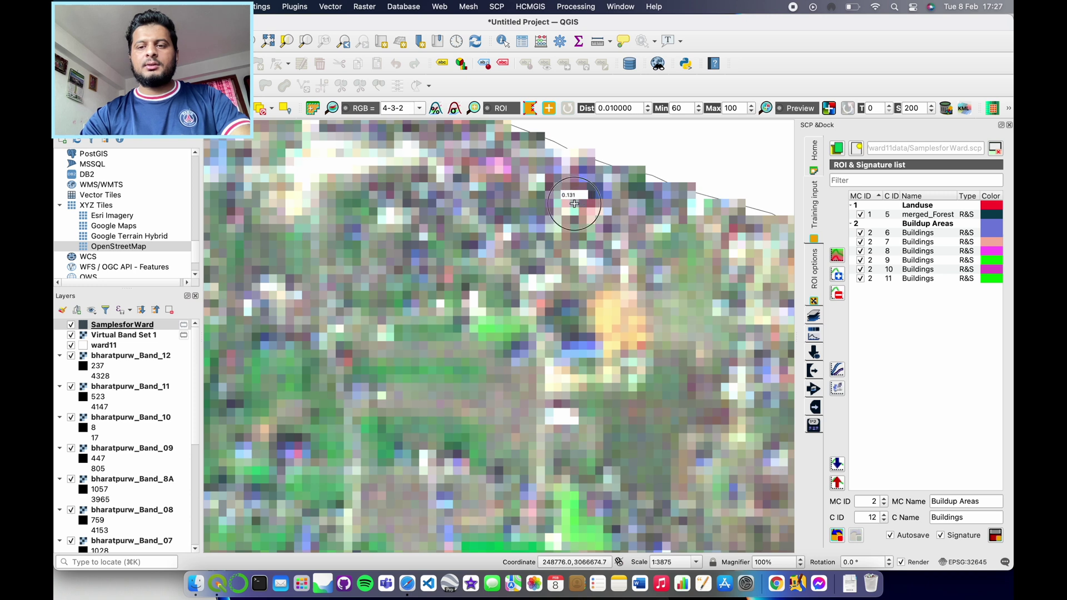
left_click(581, 174)
left_click(592, 169)
left_click(606, 183)
left_click(612, 203)
left_click(613, 213)
left_click(603, 227)
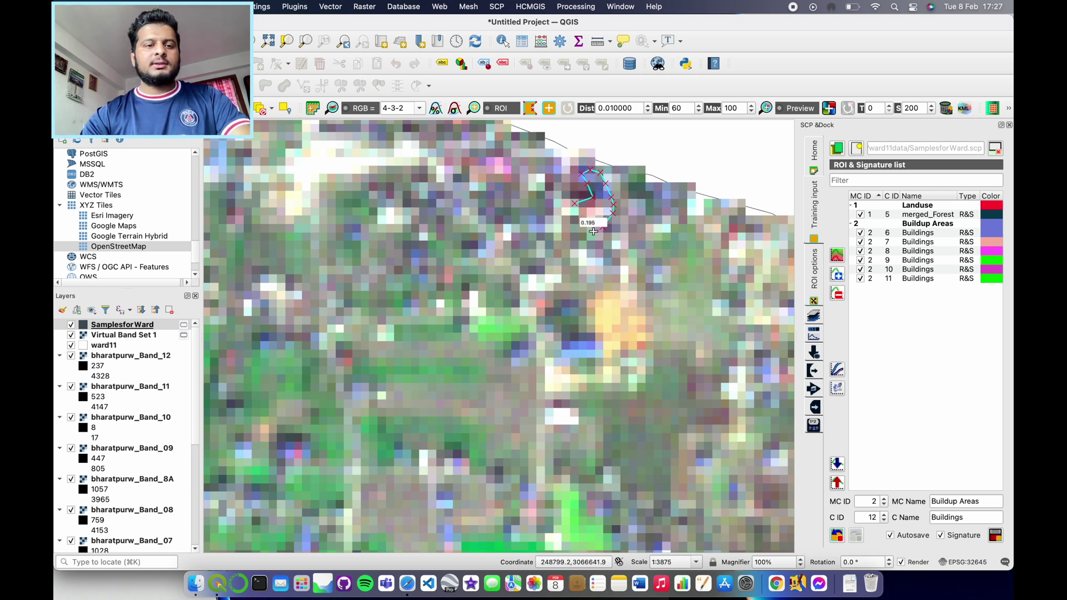
left_click(593, 234)
left_click(594, 255)
left_click(589, 264)
left_click(573, 262)
left_click(569, 251)
left_click(570, 227)
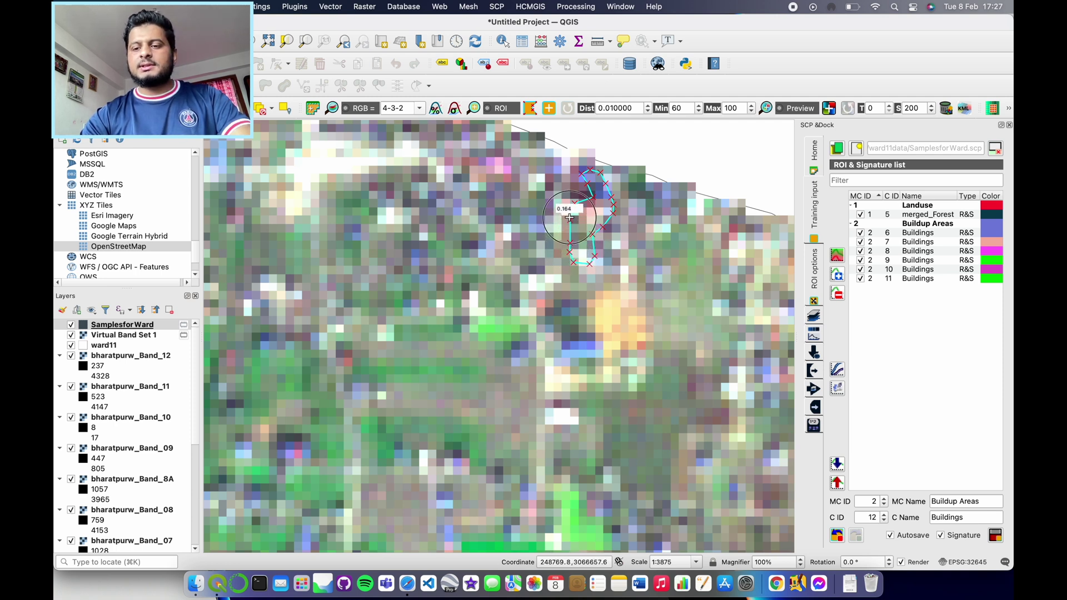
right_click(570, 205)
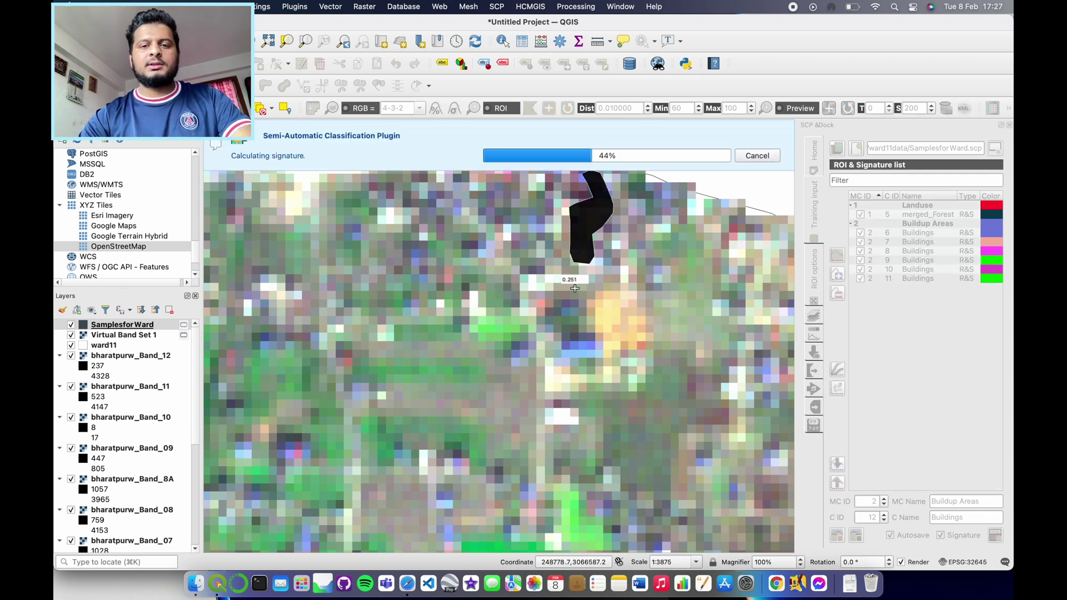
Draw a thin Buildings ROI along the forest edge, east of the pale rectangular outline, and save its signature.
scroll(575, 289, "down", 1)
scroll(568, 293, "down", 2)
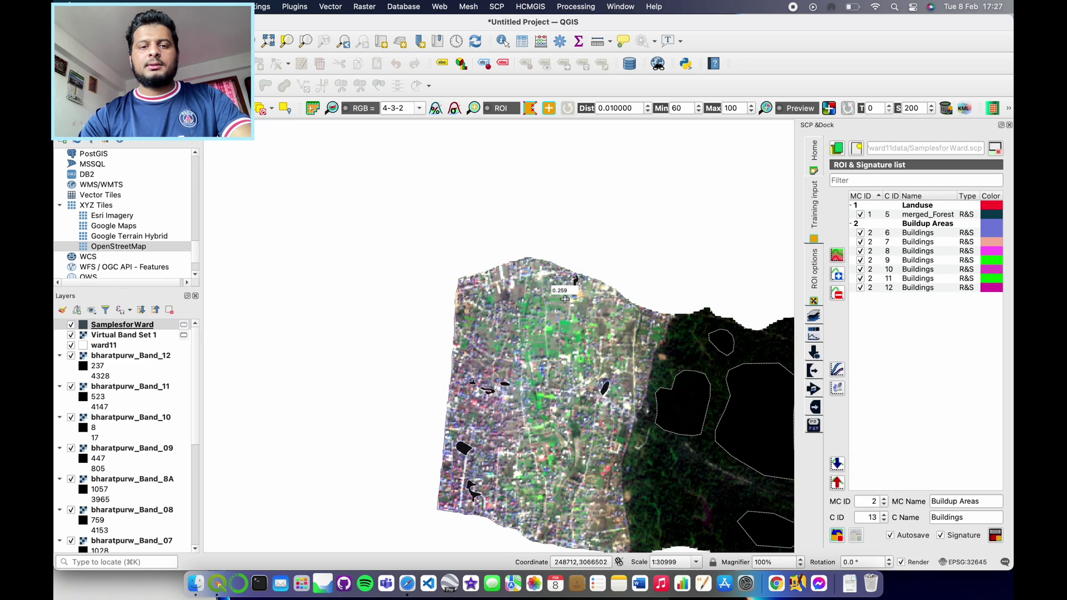
scroll(506, 289, "down", 1)
scroll(538, 368, "up", 2)
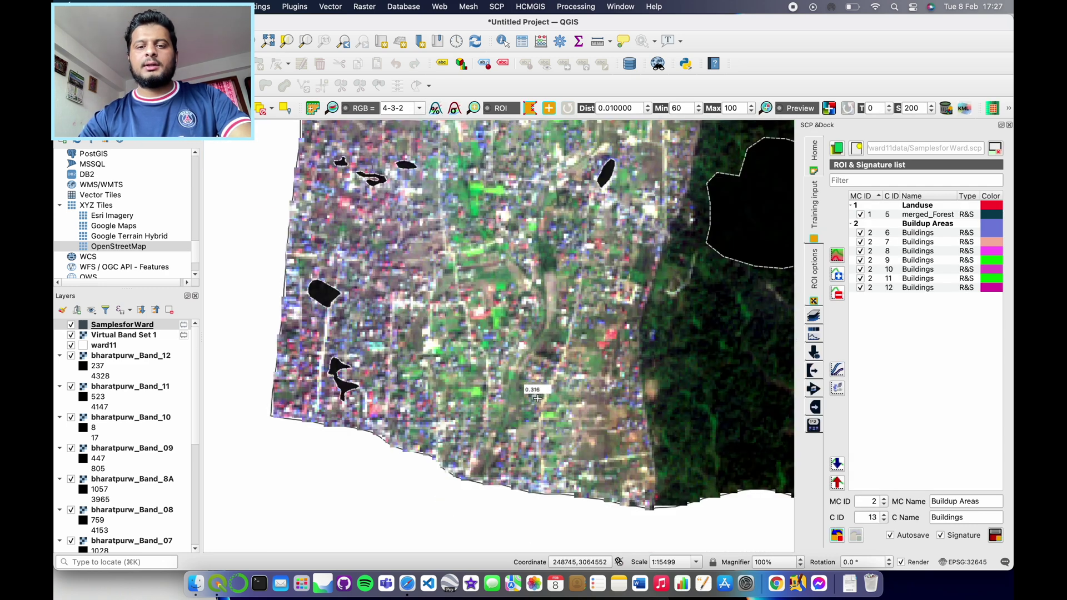
scroll(618, 307, "up", 1)
scroll(661, 264, "up", 1)
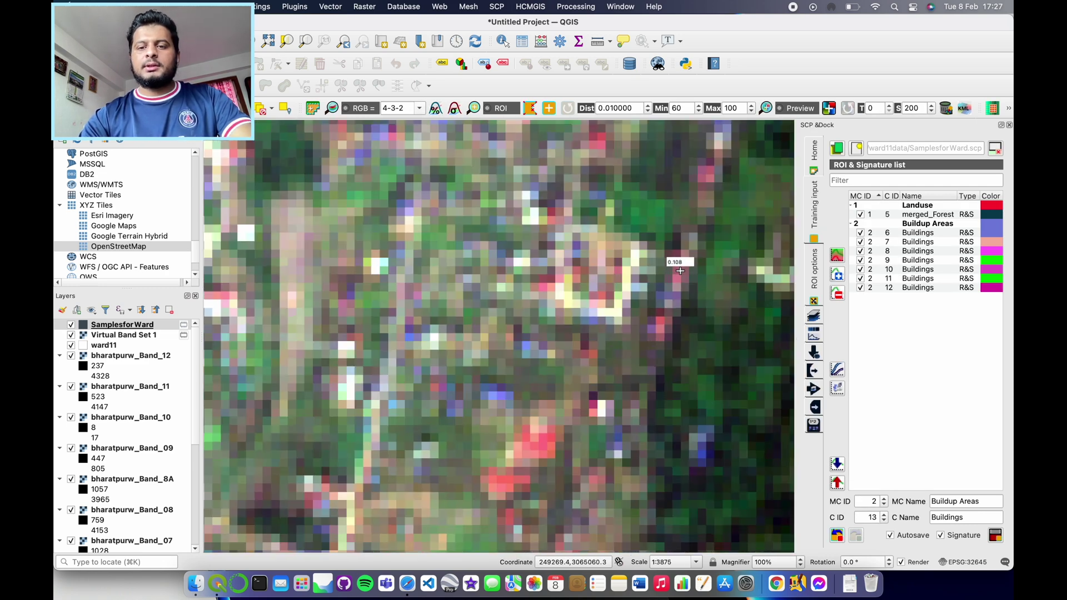
left_click(683, 256)
left_click(685, 279)
left_click(681, 300)
right_click(654, 339)
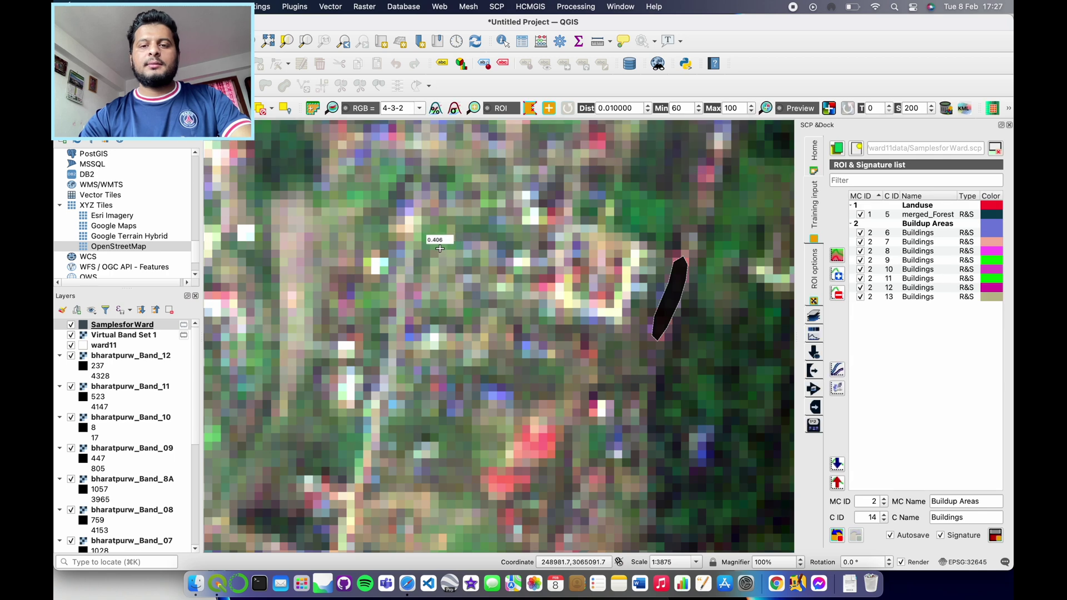
Merge the eight Buildings entries in the ROI & Signature list into one item and confirm the merge.
scroll(450, 250, "down", 3)
left_click_drag(920, 237, 931, 328)
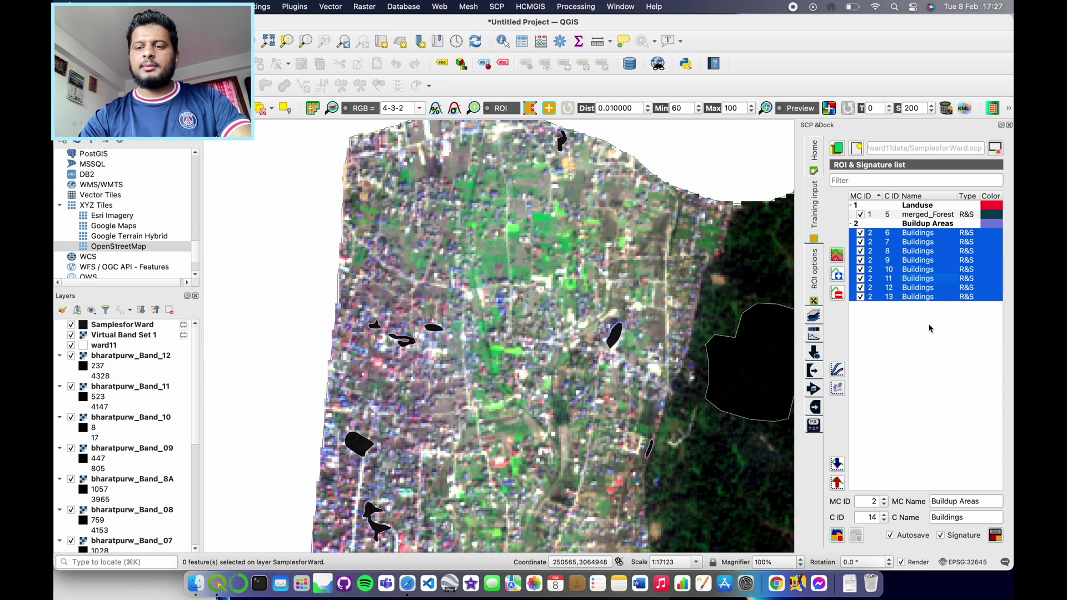
right_click(922, 266)
left_click(934, 347)
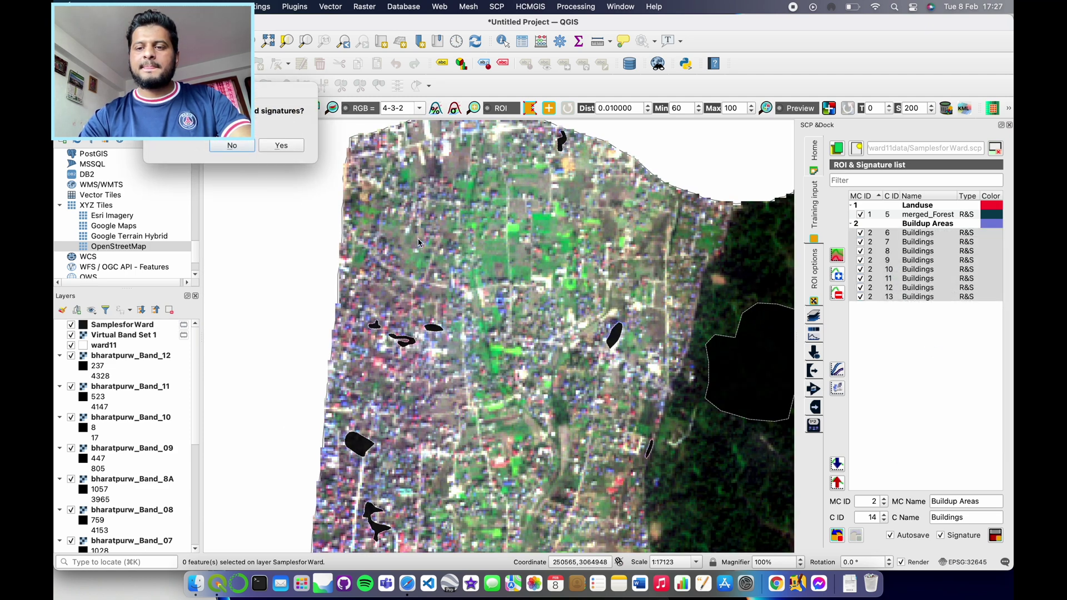
left_click(266, 145)
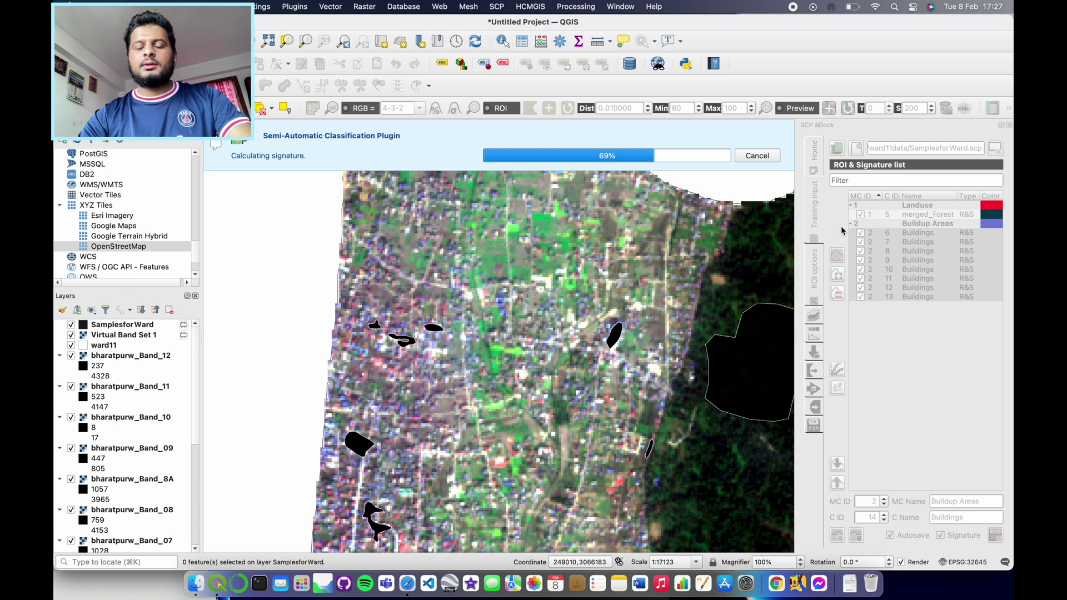
Delete the eight individual Buildings entries from the ROI & Signature list, keeping only the merged buildings item, and confirm the deletion.
left_click_drag(924, 238, 933, 299)
right_click(934, 299)
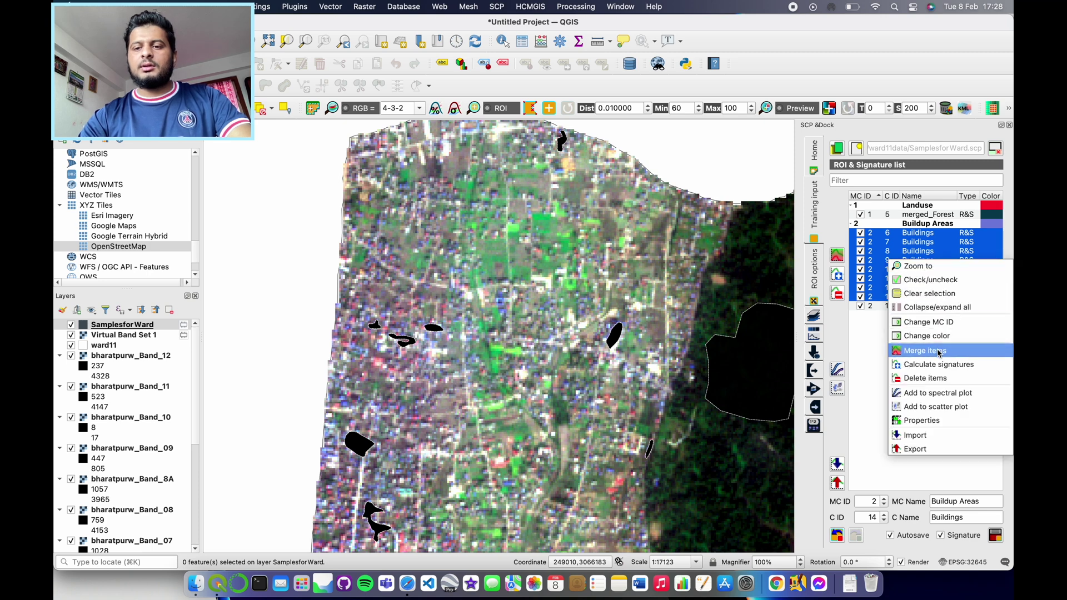
left_click(925, 377)
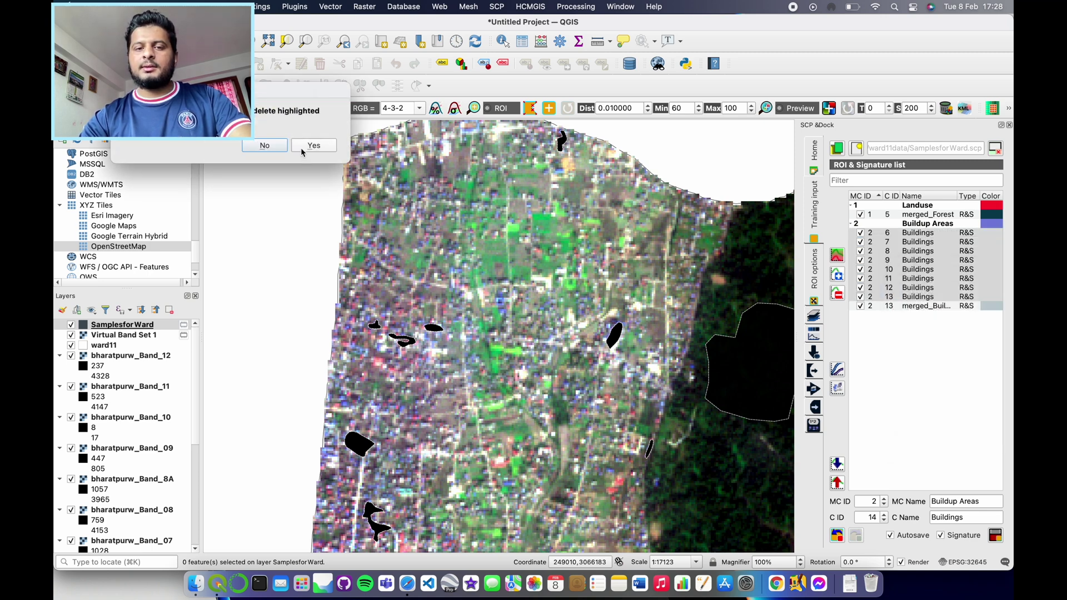
left_click(301, 149)
scroll(490, 255, "down", 1)
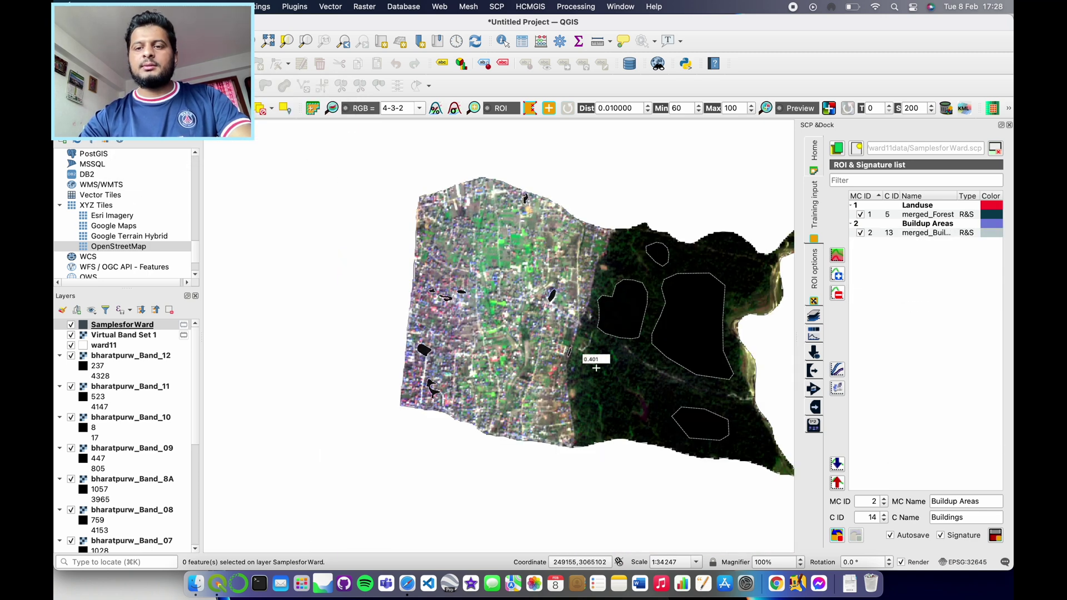
scroll(451, 299, "down", 1)
scroll(512, 347, "up", 1)
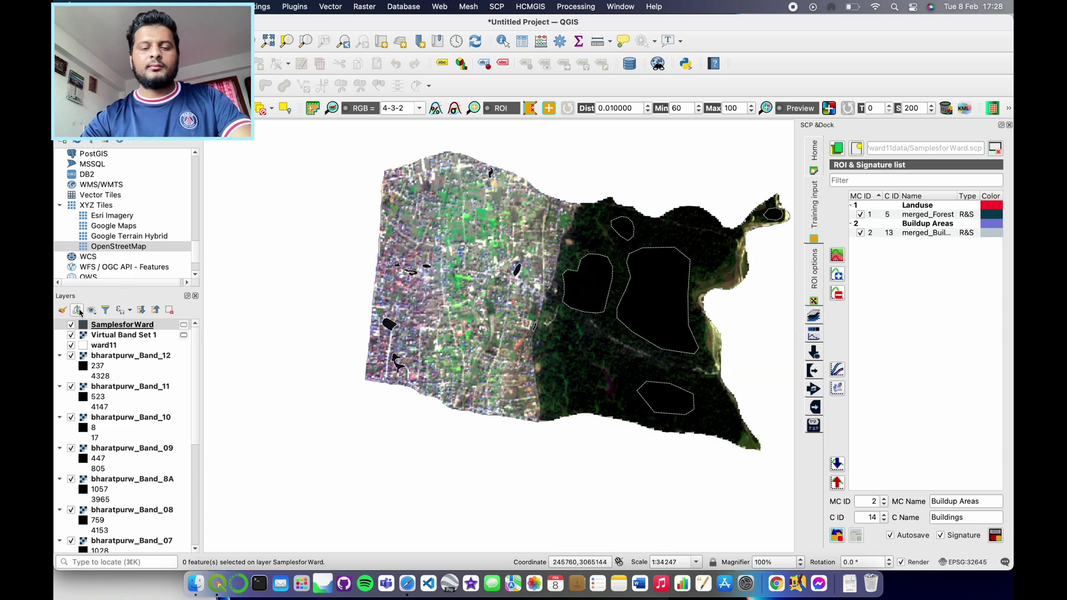
double_click(74, 326)
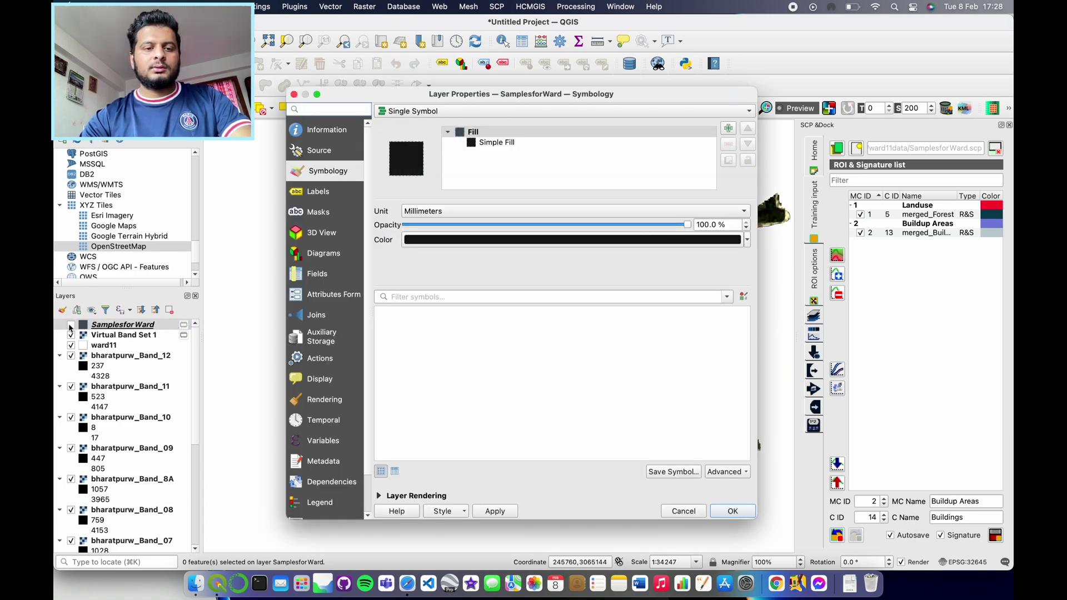
left_click(293, 95)
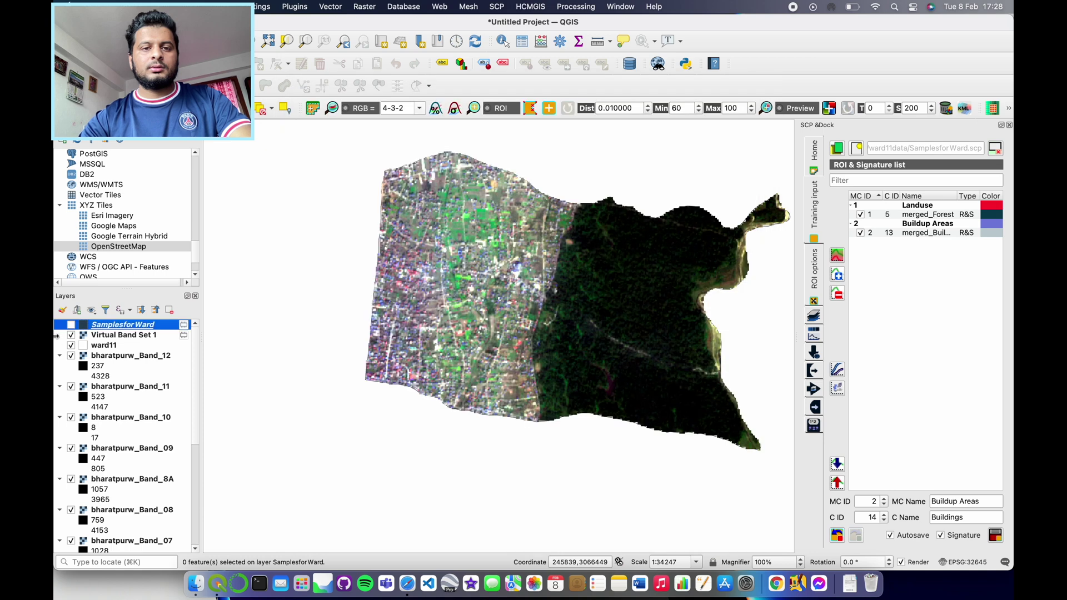
left_click(70, 325)
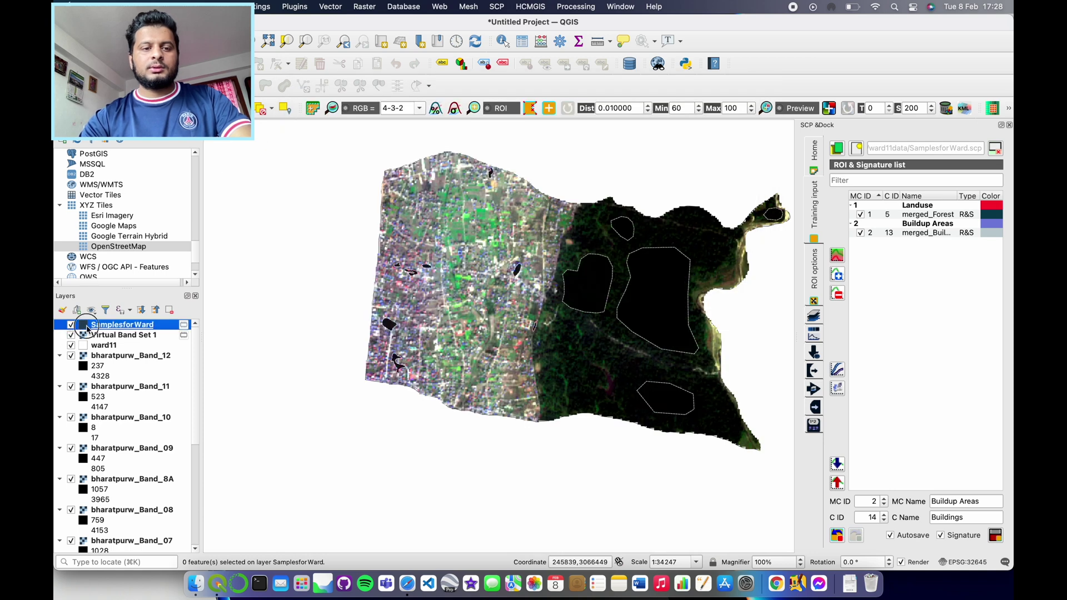
Change the SamplesforWard layer's symbol layer type from Simple Fill to Outline: Simple Line and apply it.
double_click(87, 327)
left_click(541, 145)
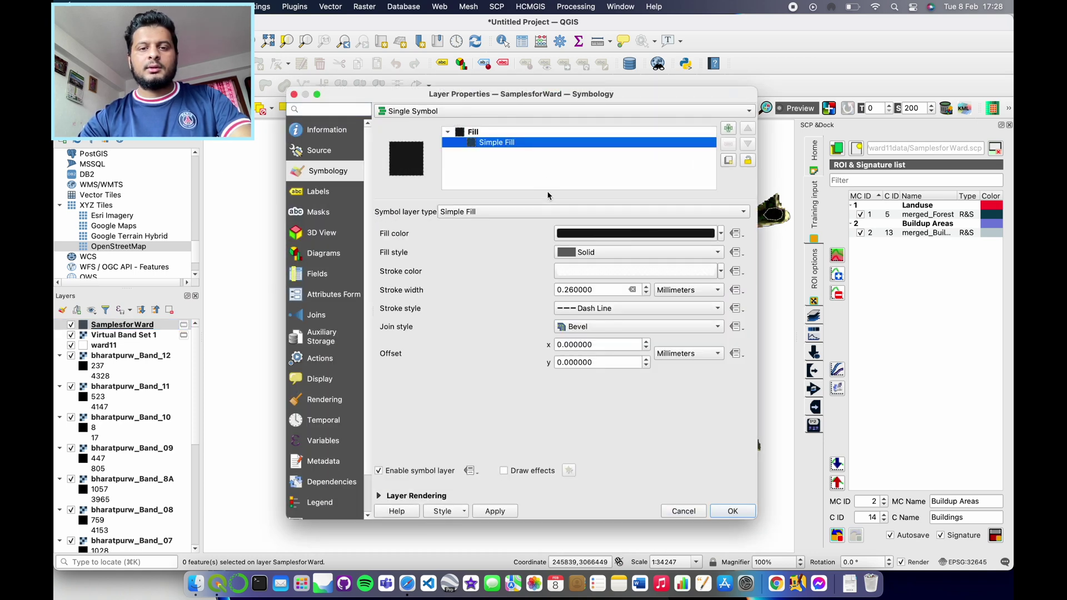
left_click(550, 212)
left_click(528, 264)
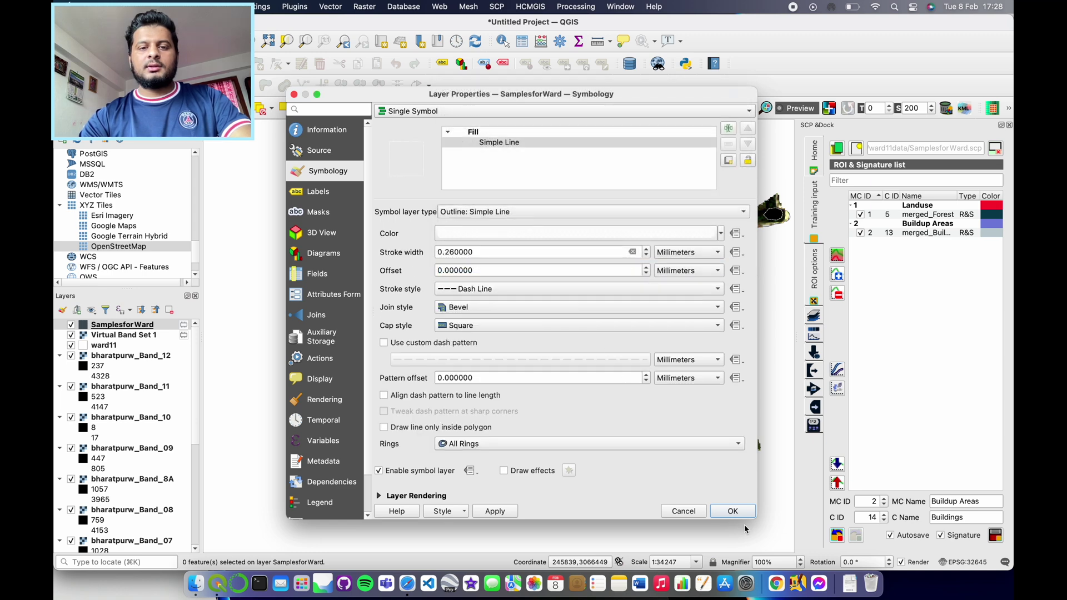
left_click(733, 512)
Set up the next training class with MC ID 3, macroclass name Vegetation and class name Farmland.
scroll(474, 314, "up", 1)
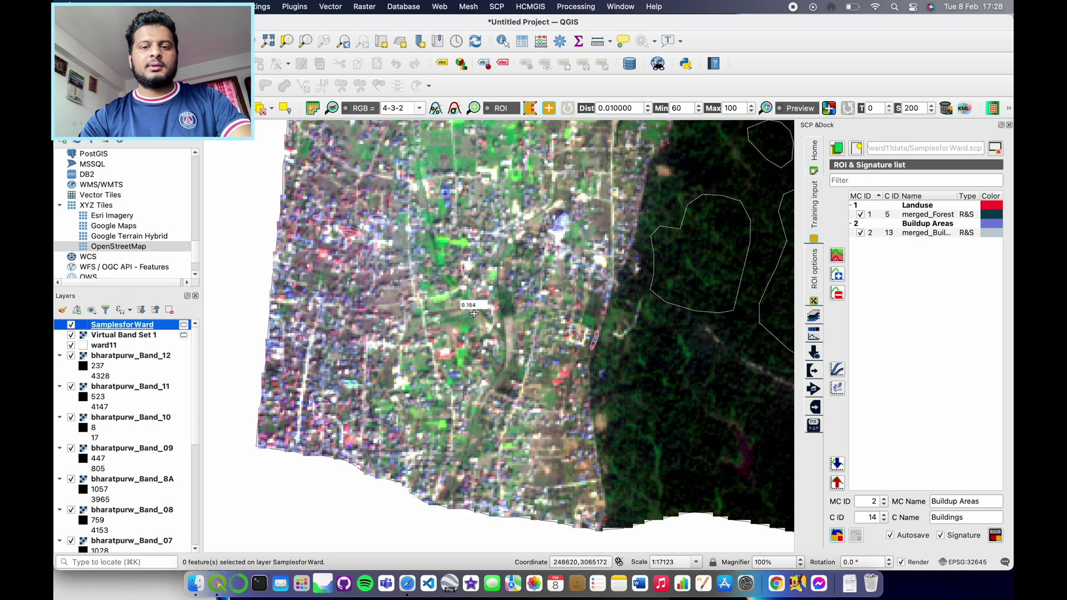
scroll(508, 303, "down", 1)
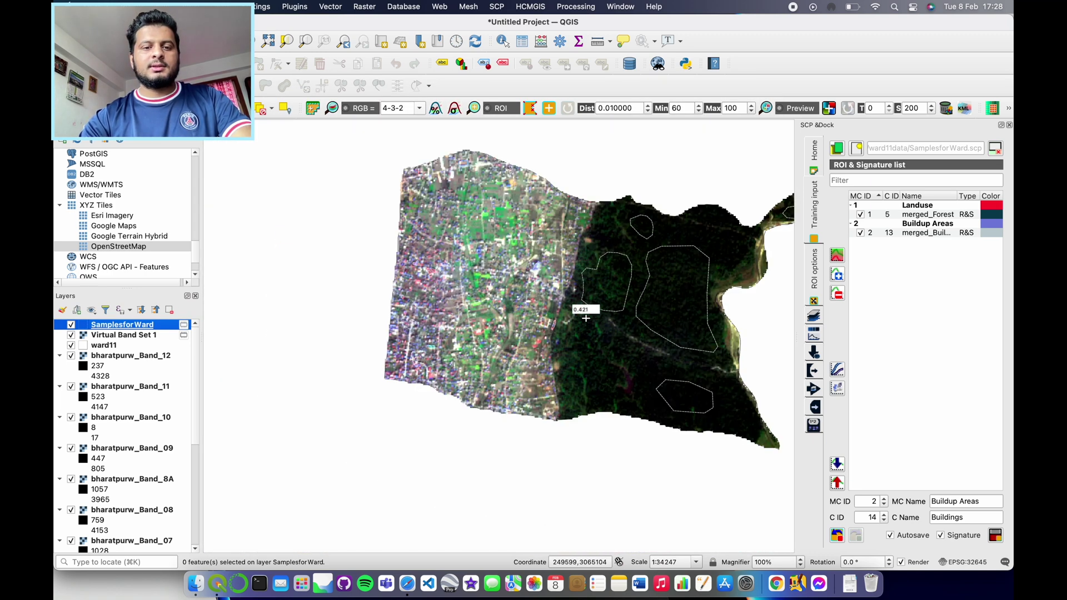
scroll(461, 288, "down", 1)
scroll(517, 308, "up", 1)
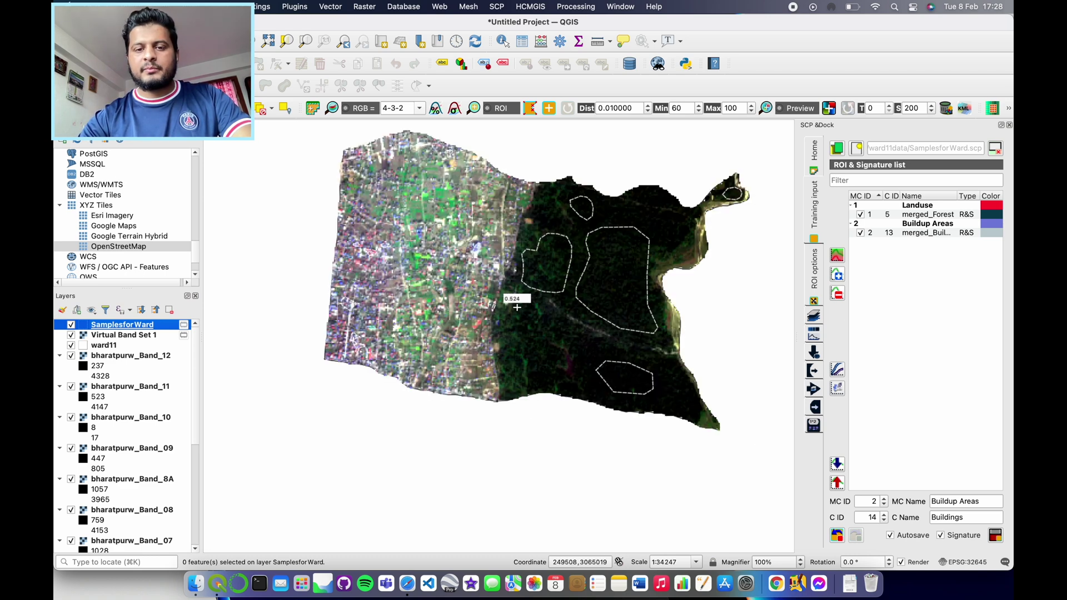
scroll(876, 500, "down", 1)
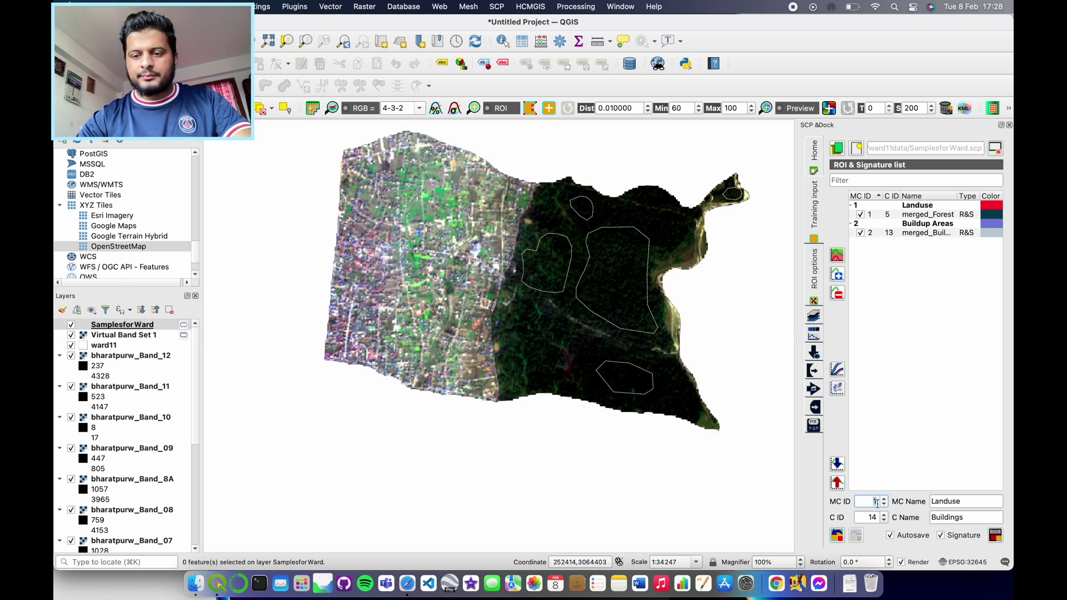
left_click_drag(983, 502, 925, 502)
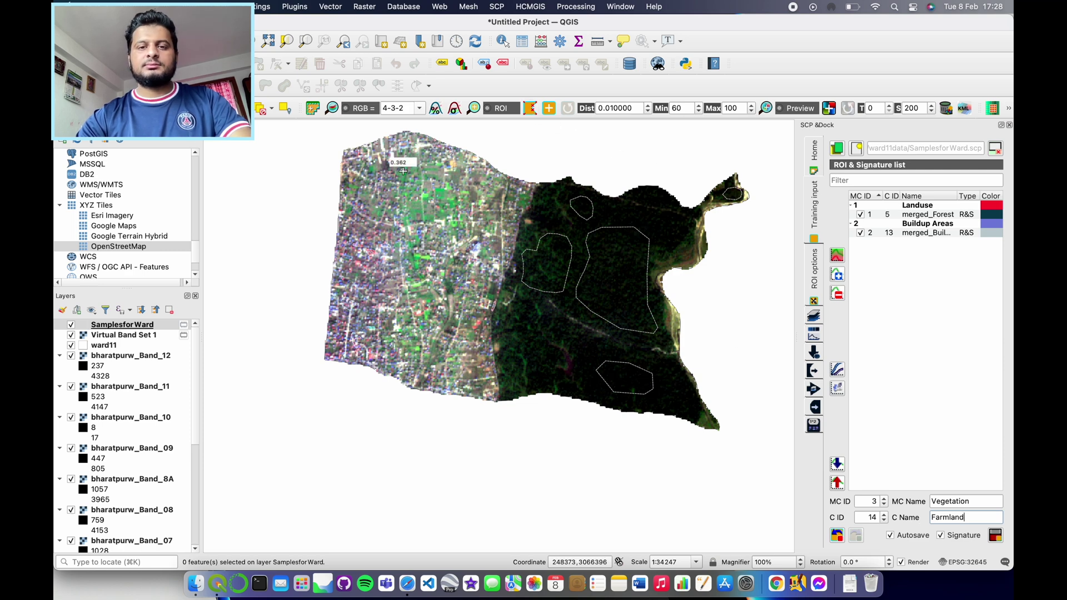
Try the 3-2-1 band combination and inspect the western half of the ward for farmland.
left_click(419, 108)
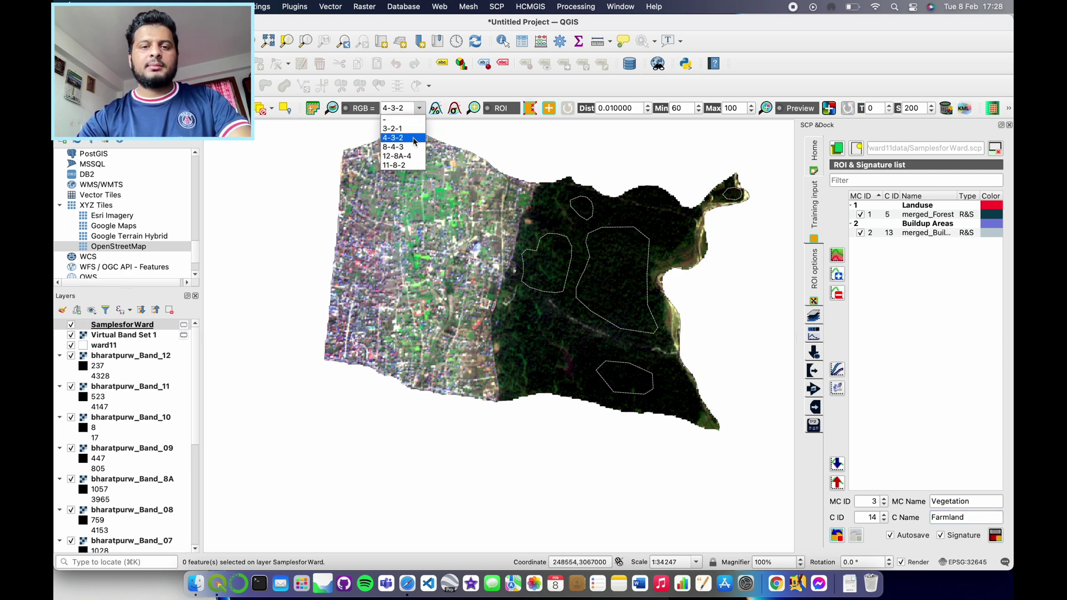
left_click(392, 128)
scroll(428, 211, "up", 1)
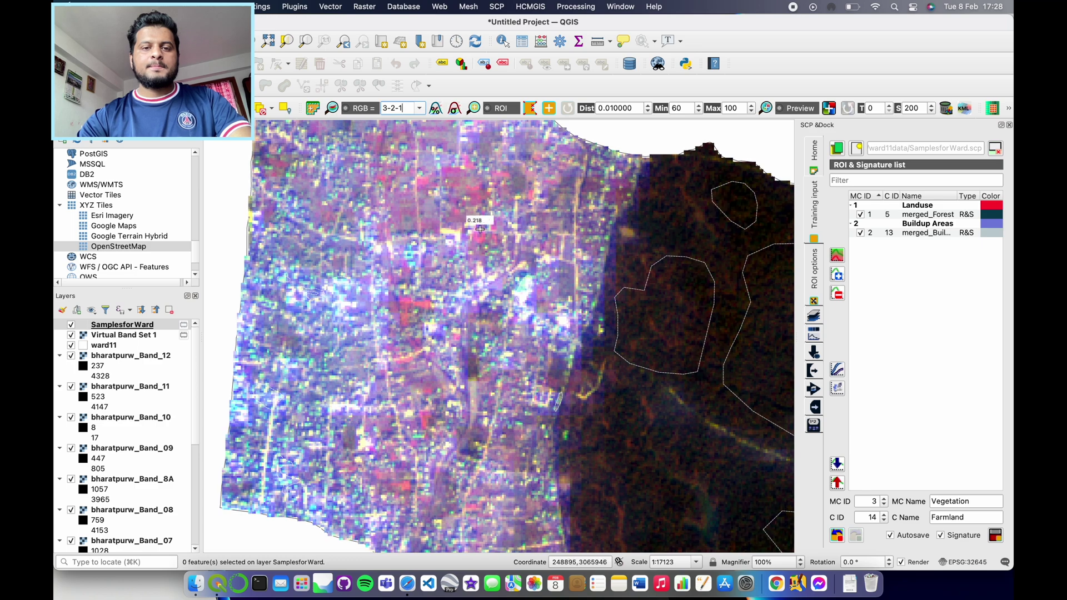
scroll(420, 220, "up", 1)
scroll(397, 310, "down", 1)
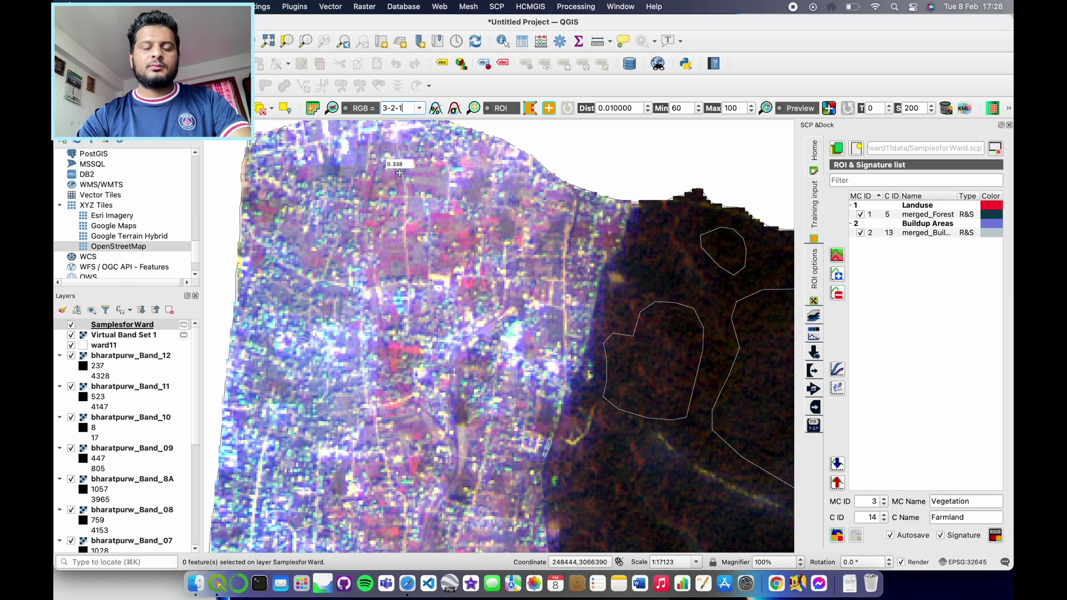
Display the image in the 8-4-3 false-colour band combination to bring out the vegetation.
left_click(419, 110)
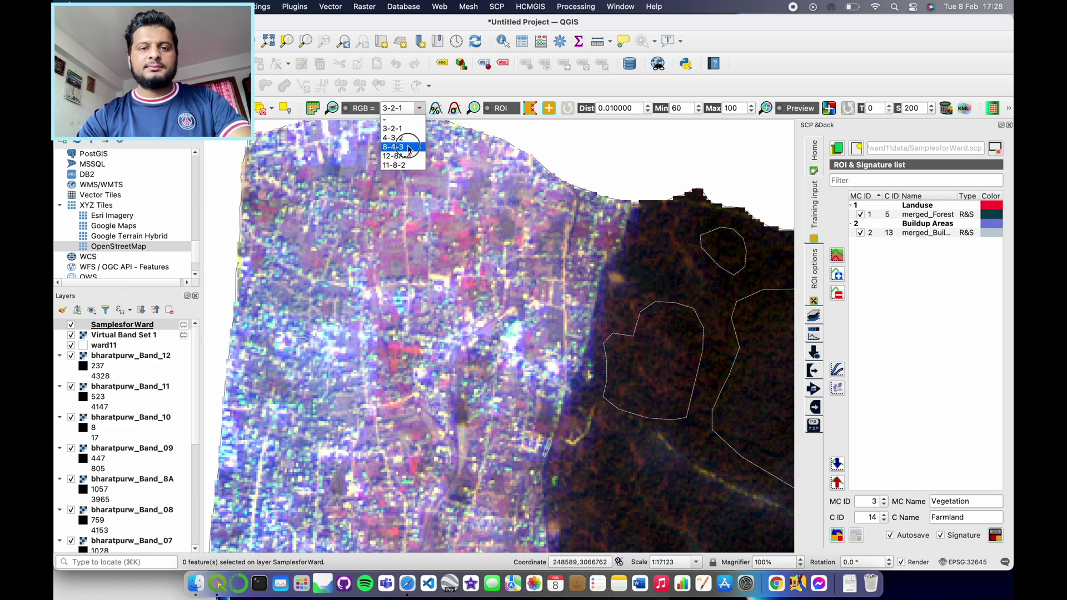
left_click(403, 146)
scroll(398, 254, "up", 1)
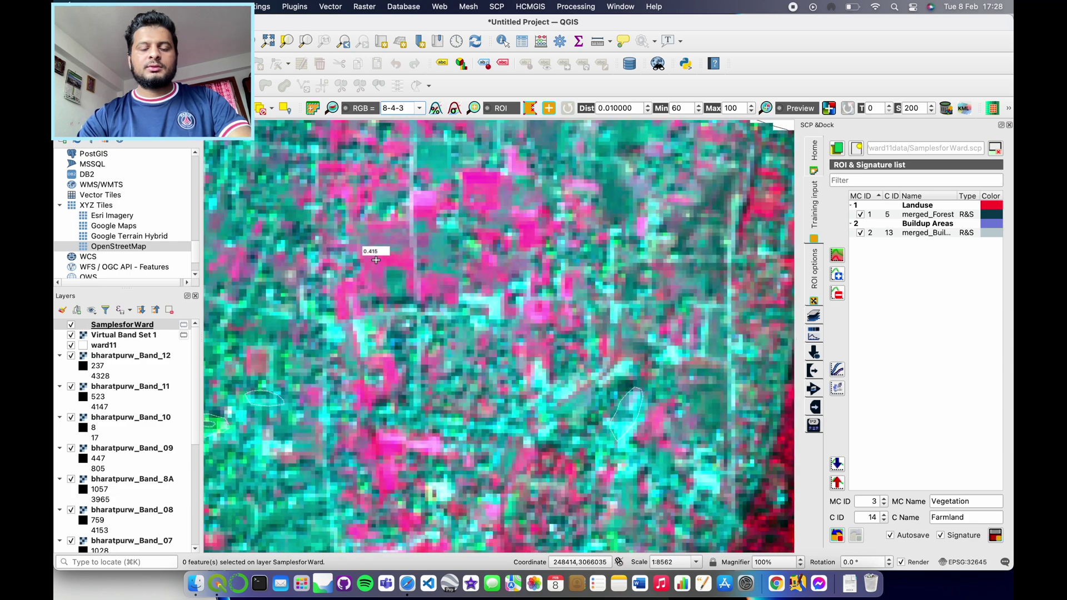
Draw a stepped Farmland ROI over the magenta strip wrapping the west side of the small dark teal square, and save its signature.
left_click(408, 252)
left_click(411, 262)
left_click(408, 265)
left_click(399, 265)
left_click(388, 265)
left_click(382, 270)
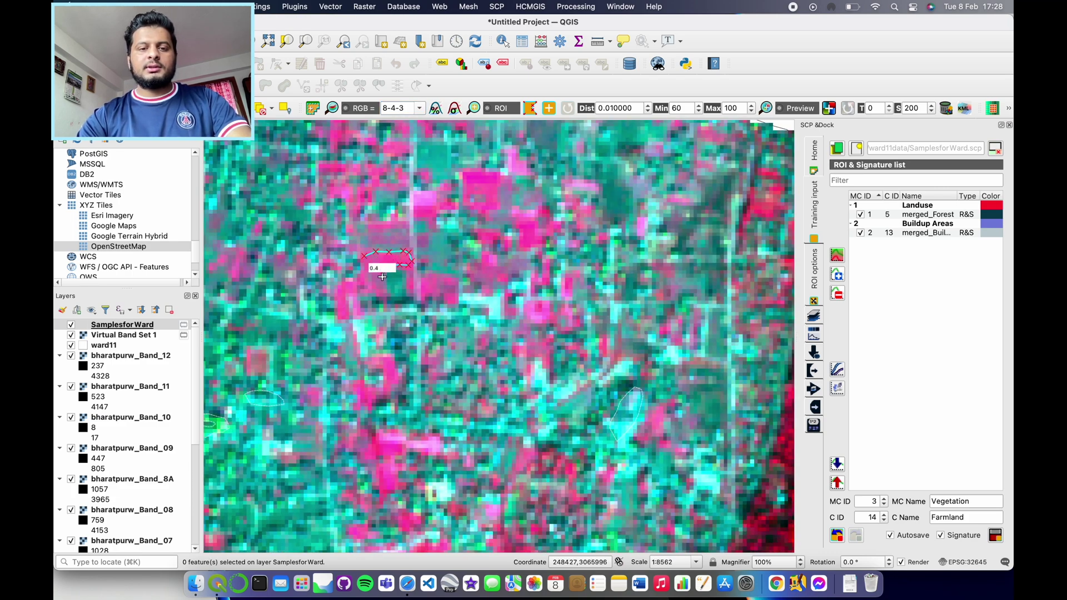
left_click(384, 291)
left_click(370, 286)
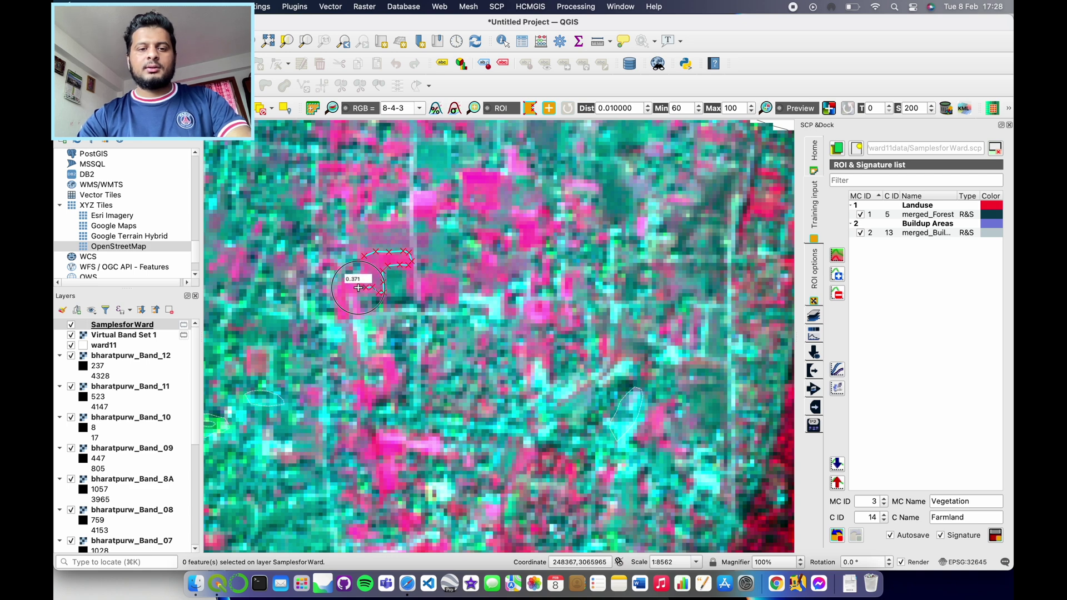
left_click(349, 298)
left_click(348, 312)
left_click(339, 319)
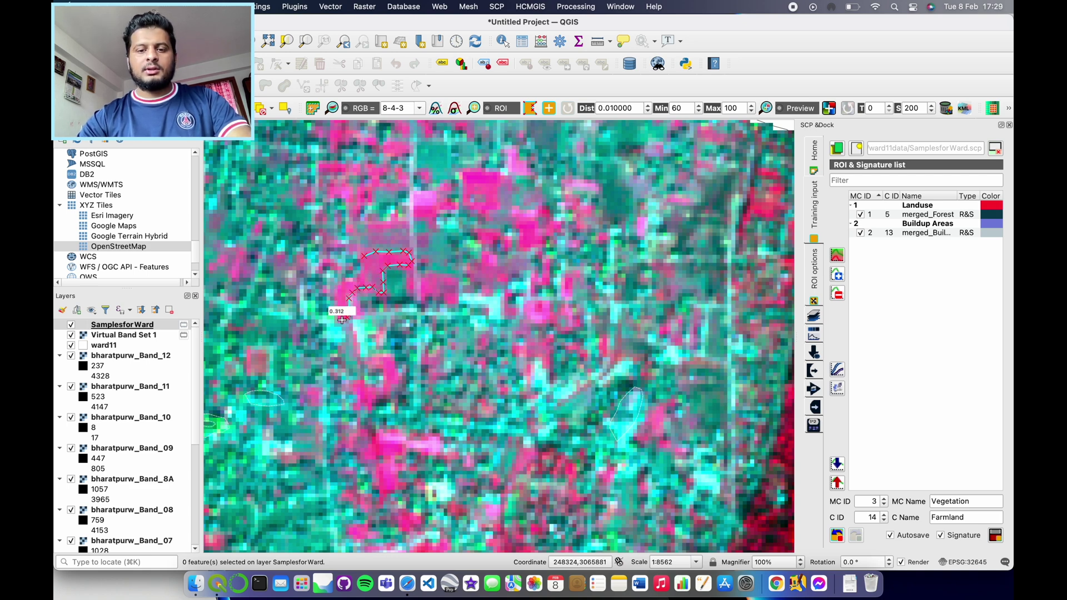
scroll(340, 320, "up", 1)
left_click(332, 303)
left_click(333, 284)
left_click(335, 266)
left_click(339, 250)
left_click(362, 242)
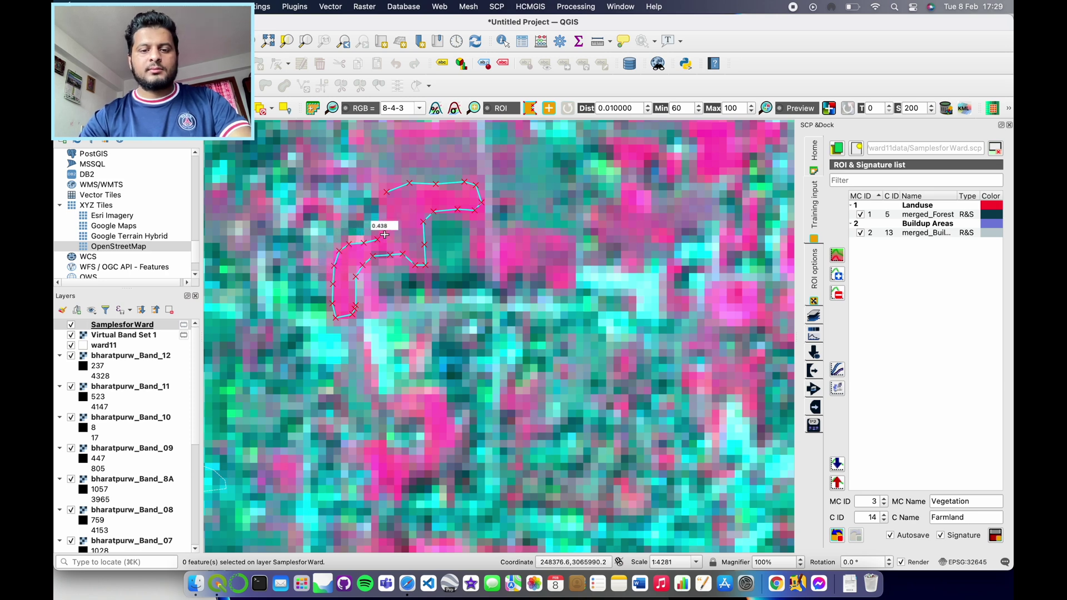
right_click(385, 199)
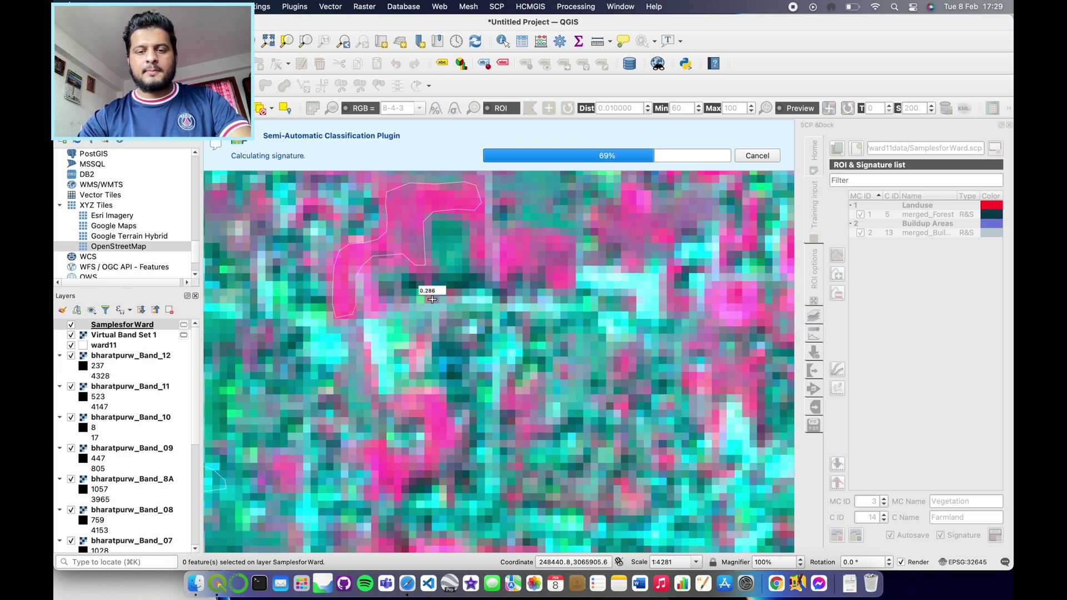
Draw a narrow upright Farmland ROI over the magenta patch northeast of the first Farmland sample, and save its signature.
scroll(432, 299, "down", 2)
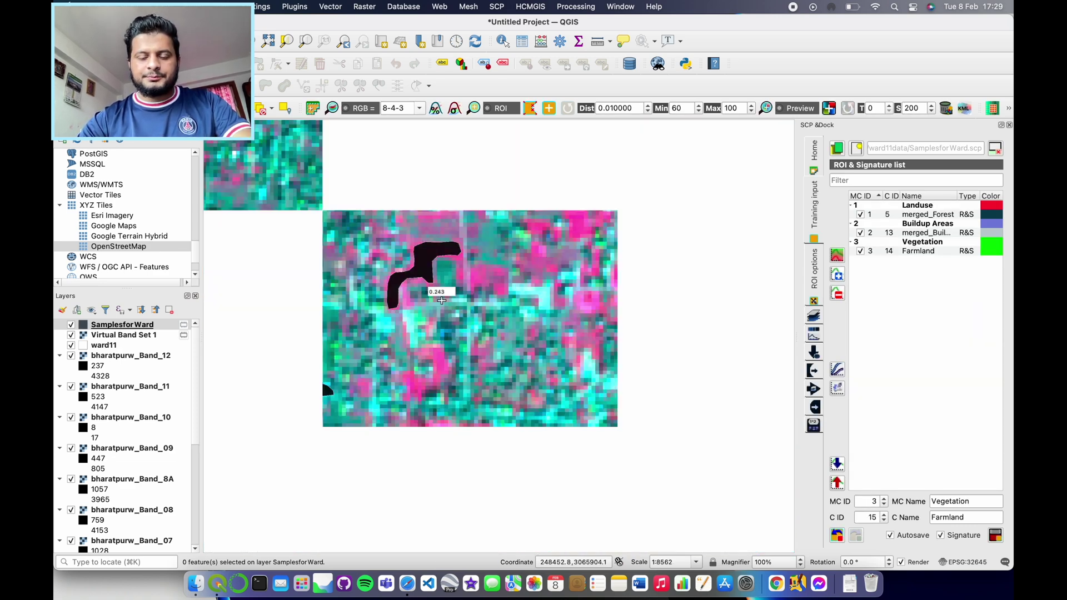
scroll(471, 291, "up", 2)
left_click(523, 249)
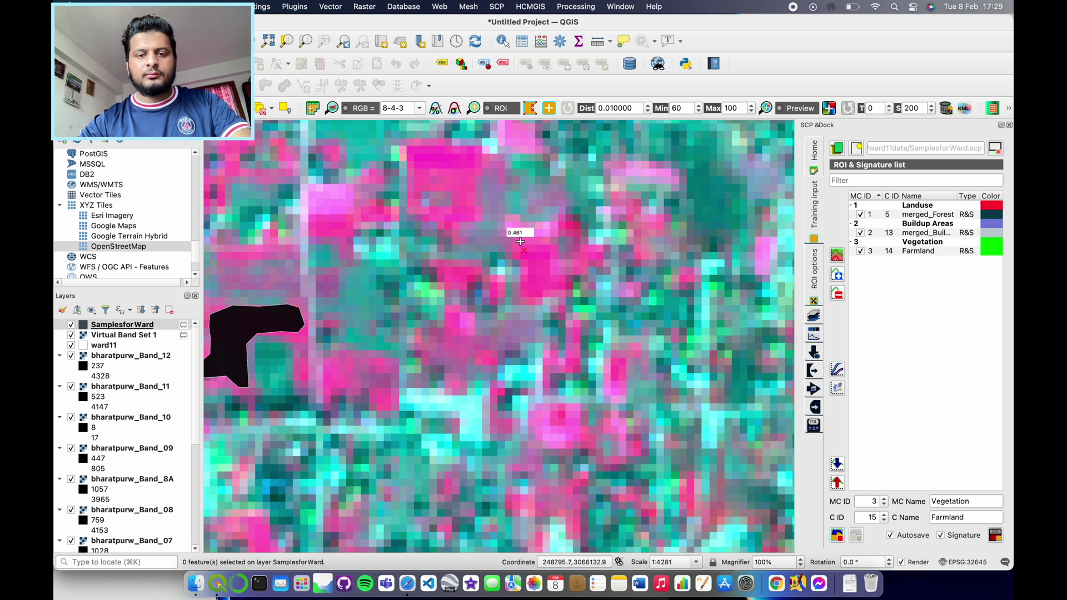
left_click(539, 230)
left_click(549, 231)
left_click(552, 245)
left_click(554, 259)
left_click(556, 274)
left_click(546, 293)
left_click(533, 300)
left_click(524, 296)
left_click(524, 278)
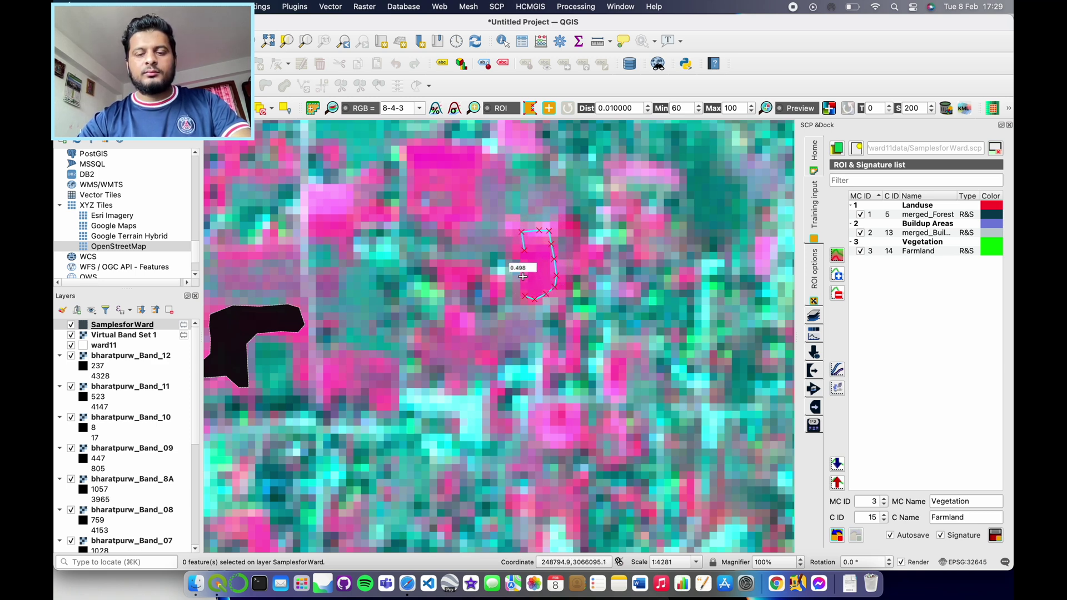
right_click(524, 261)
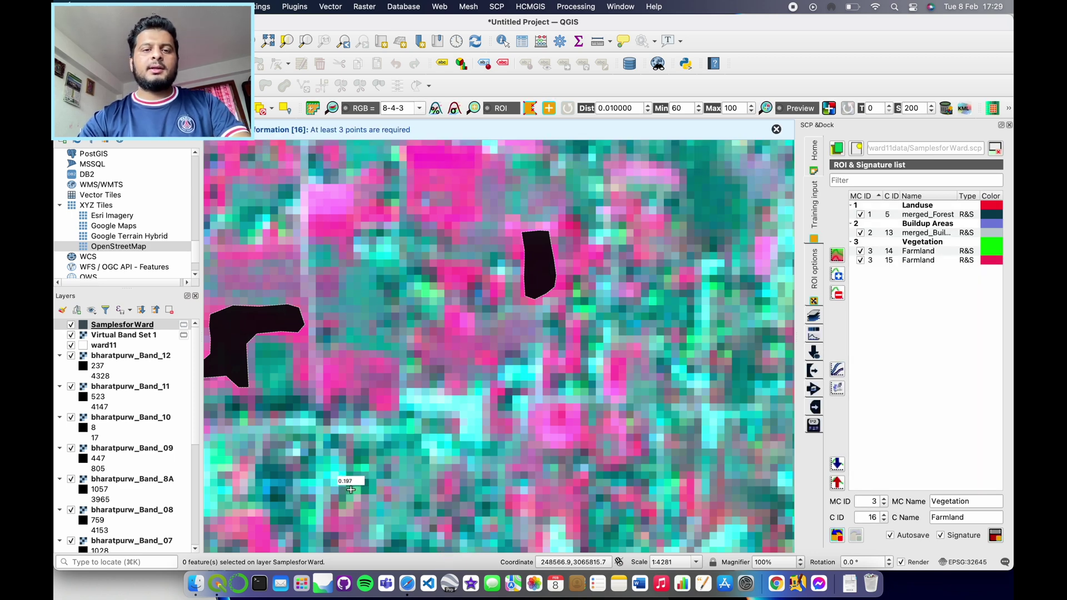
Draw an irregular Farmland ROI with a long eastern arm and a southern lobe over the bright magenta fields south of the first Farmland sample.
scroll(528, 433, "down", 2)
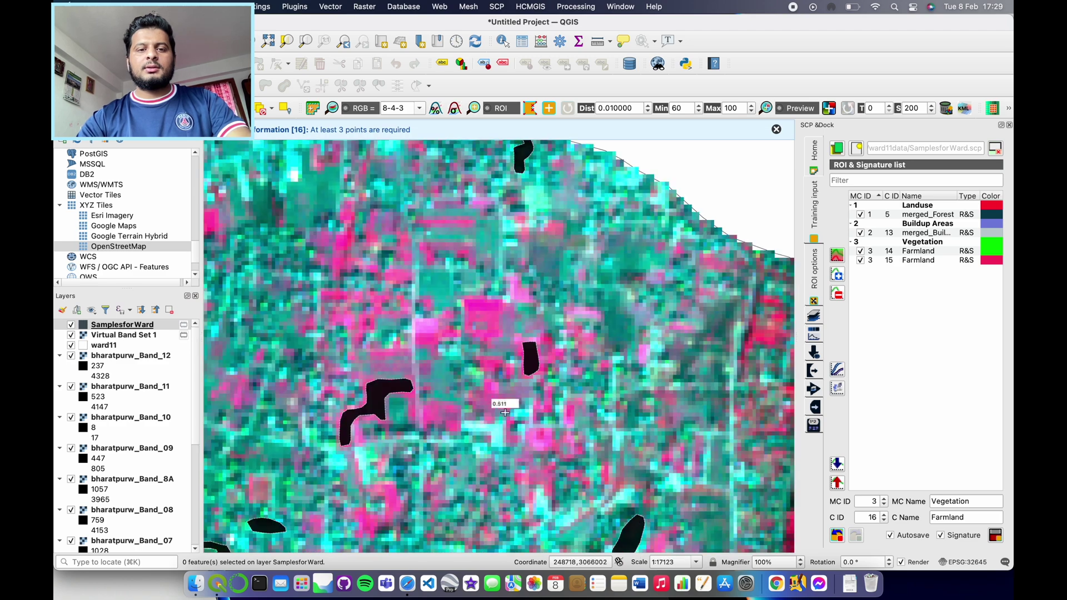
scroll(465, 362, "down", 2)
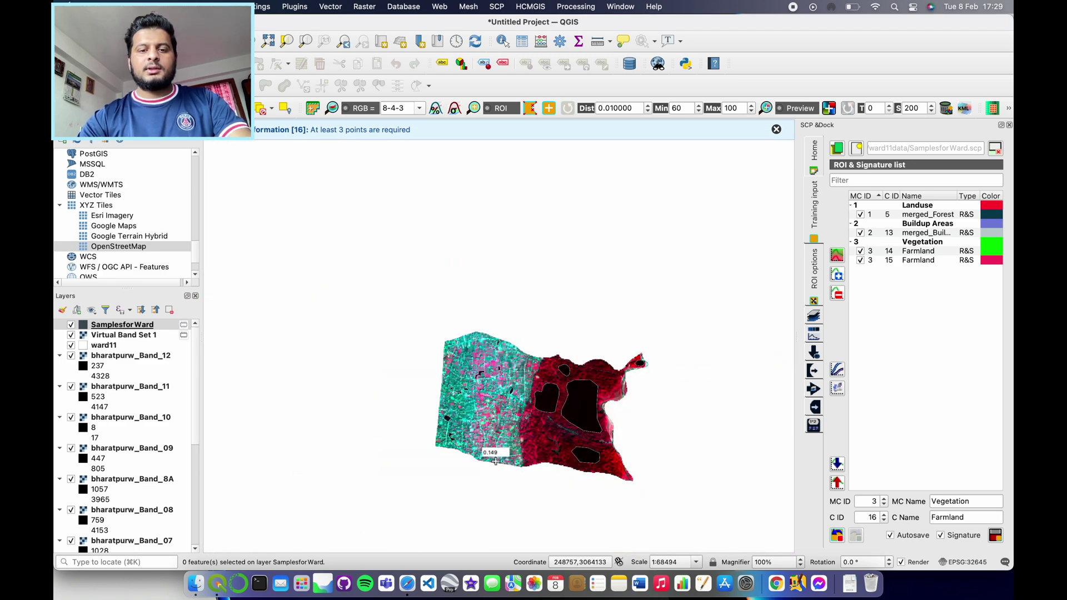
scroll(495, 460, "up", 4)
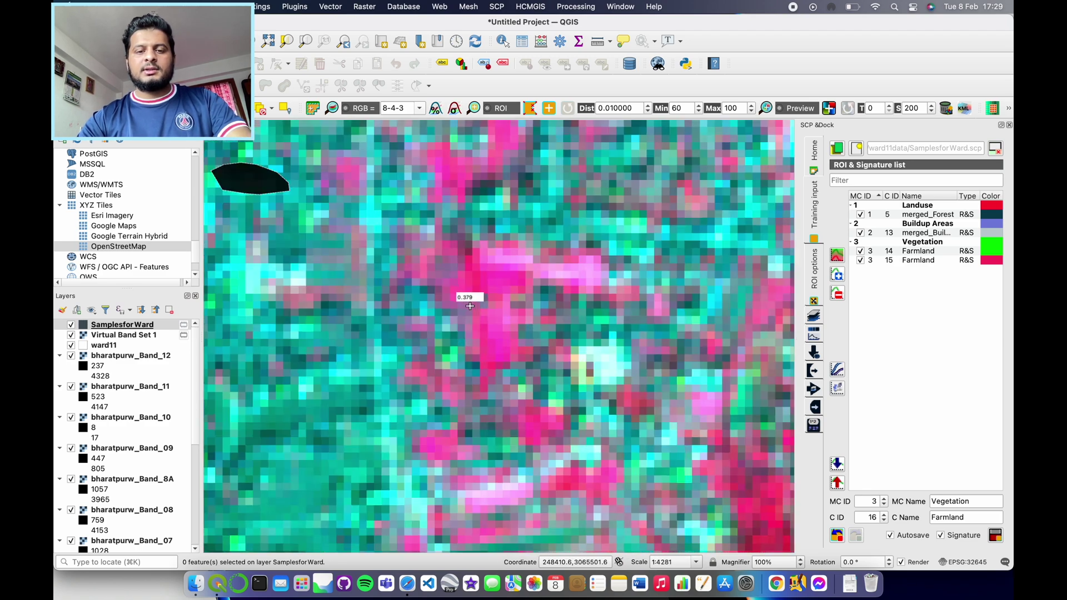
scroll(470, 305, "up", 1)
left_click(451, 267)
left_click(463, 257)
left_click(471, 231)
left_click(483, 210)
left_click(496, 201)
left_click(519, 198)
left_click(553, 200)
left_click(578, 206)
left_click(597, 218)
left_click(632, 230)
left_click(651, 232)
left_click(669, 228)
left_click(698, 220)
left_click(722, 219)
left_click(734, 229)
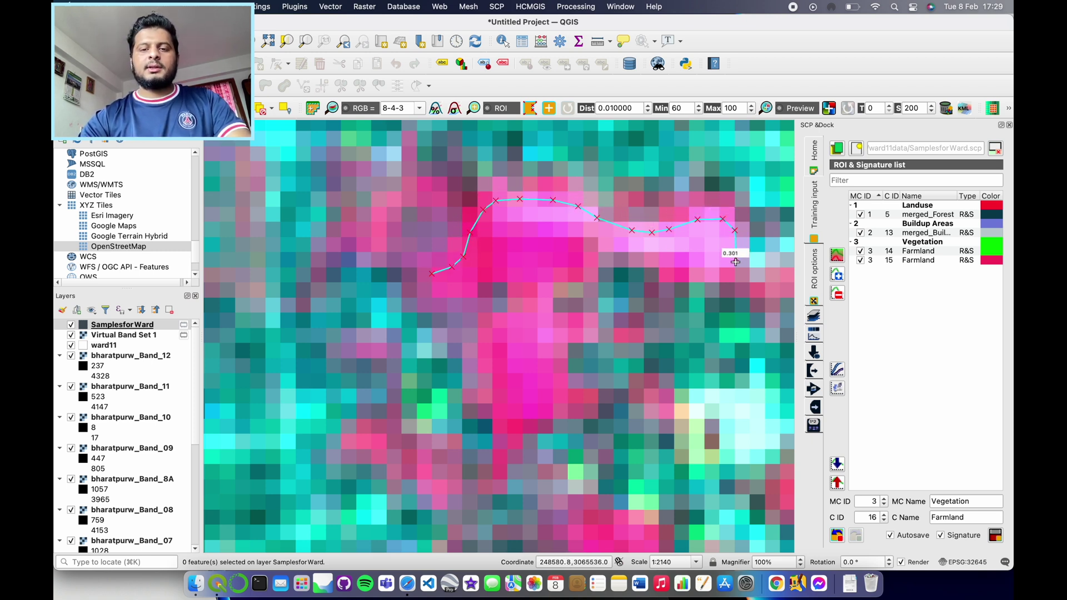
left_click(716, 276)
left_click(697, 276)
left_click(677, 269)
left_click(669, 257)
left_click(656, 254)
left_click(633, 250)
left_click(595, 241)
left_click(570, 236)
left_click(555, 242)
left_click(539, 260)
left_click(544, 310)
left_click(546, 322)
left_click(553, 348)
left_click(554, 370)
left_click(550, 400)
left_click(528, 413)
left_click(511, 405)
left_click(507, 387)
left_click(497, 366)
left_click(496, 351)
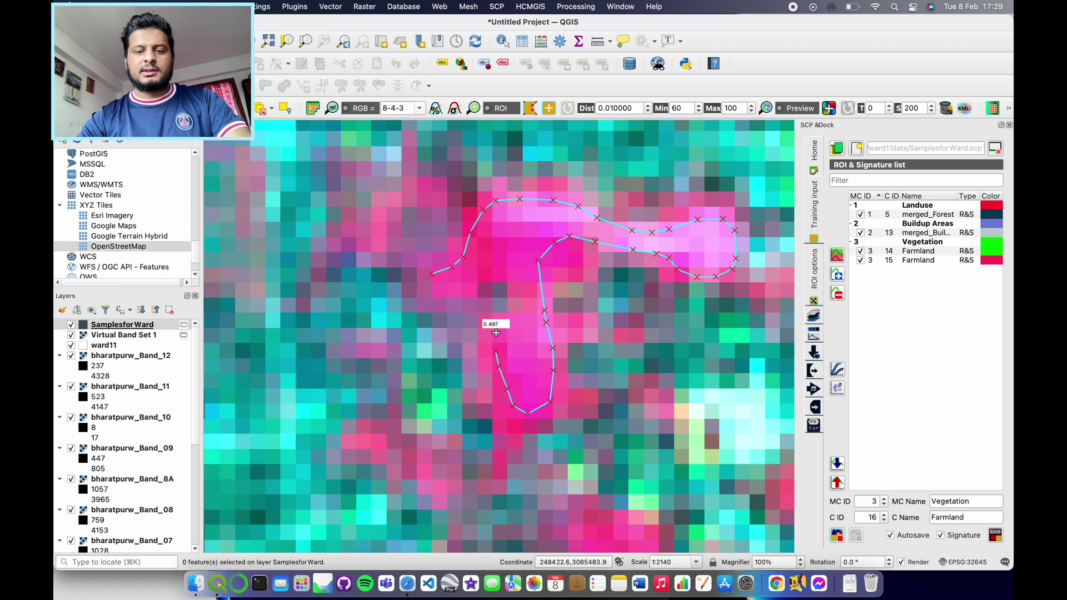
left_click(512, 325)
left_click(523, 319)
left_click(530, 304)
left_click(532, 286)
left_click(520, 276)
left_click(501, 275)
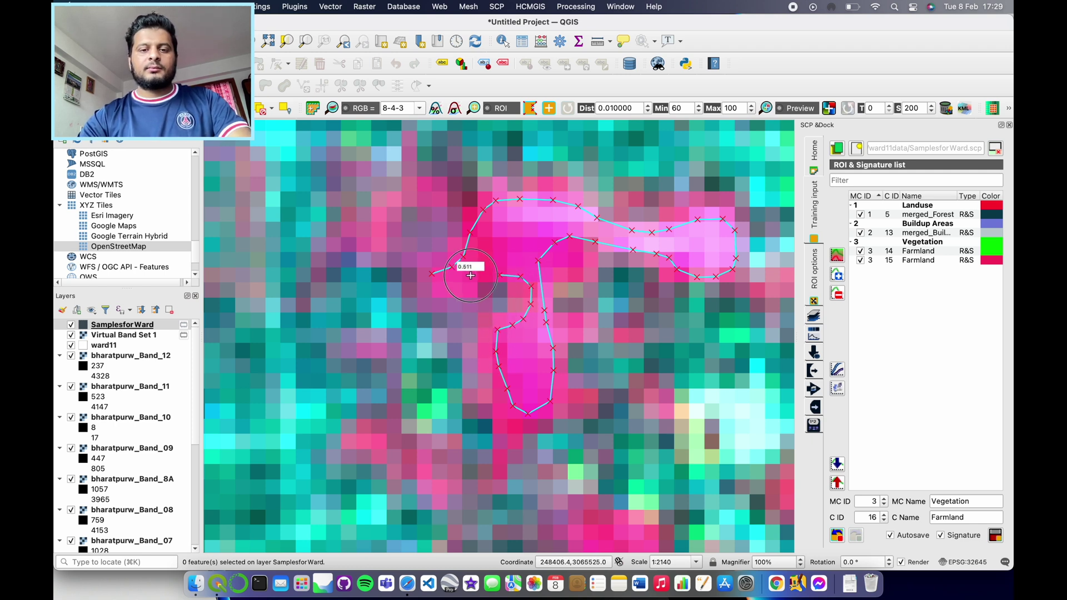
left_click(465, 290)
left_click(437, 291)
right_click(434, 278)
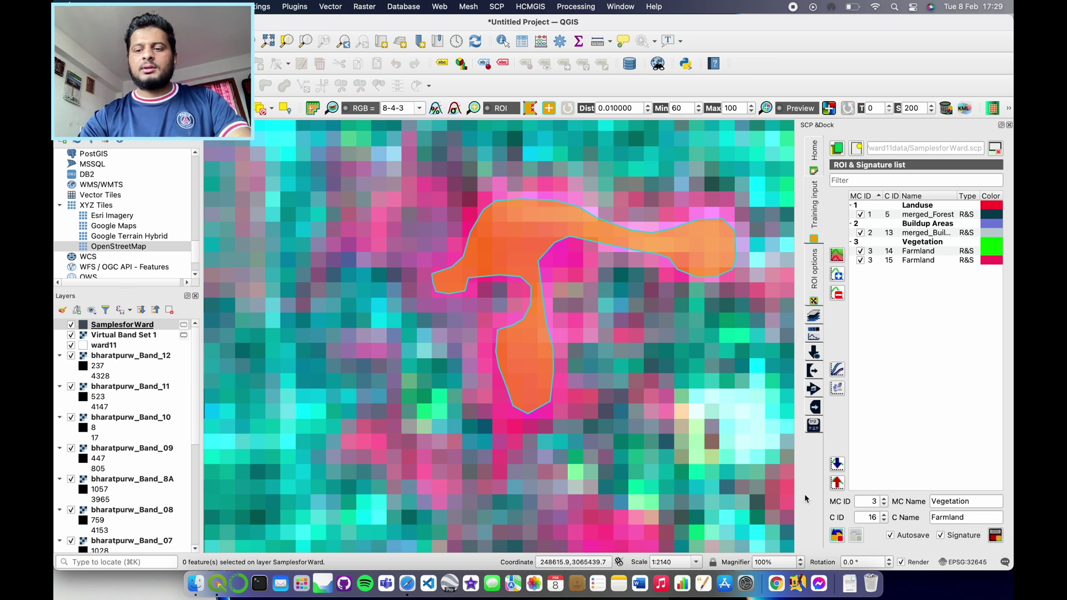
Save the signature of the irregular Farmland ROI with the long eastern arm and southern lobe.
left_click(996, 532)
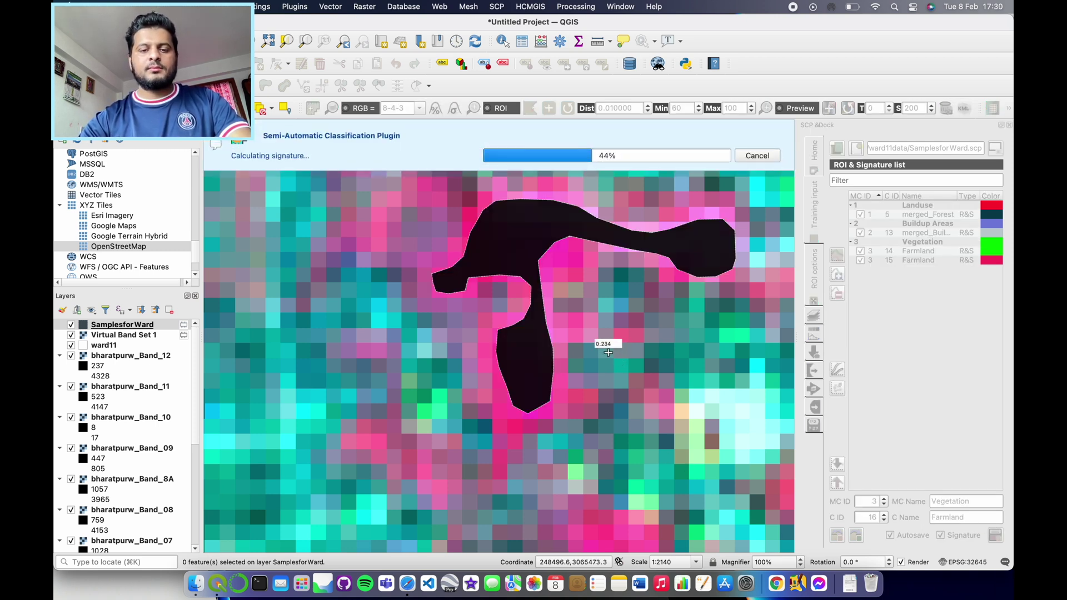
scroll(504, 371, "down", 2)
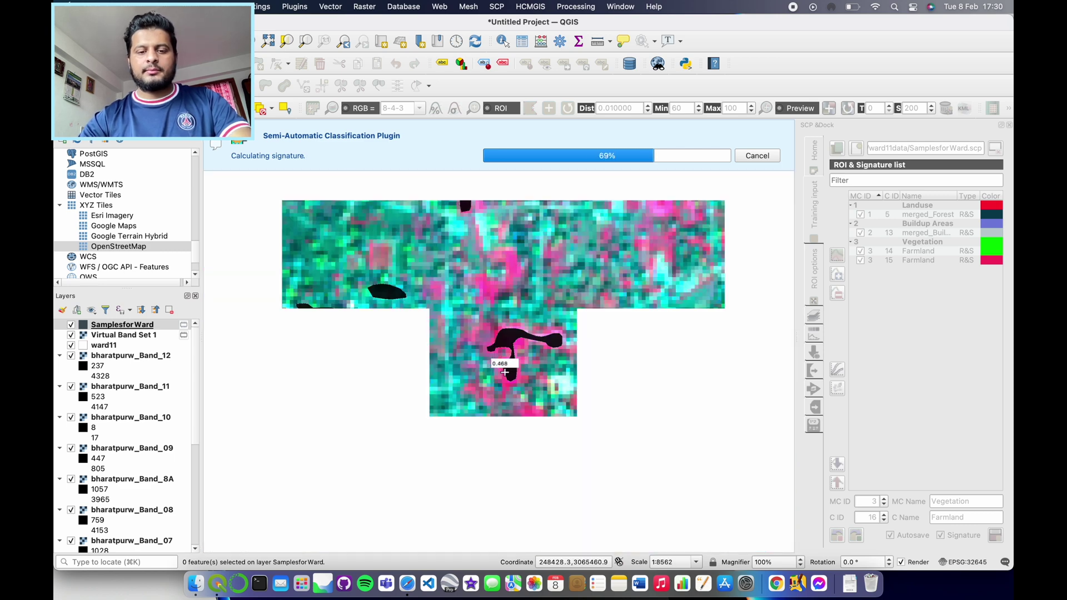
scroll(487, 341, "down", 2)
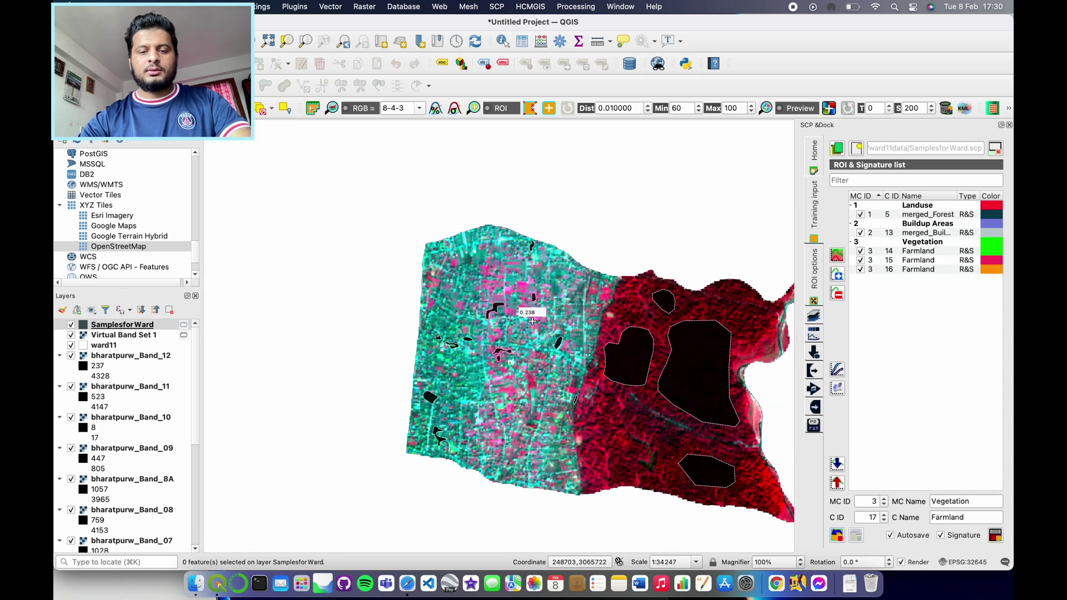
Draw a Farmland ROI with a western arm and a southern stub over the pink field south of the irregular sample, and save its signature.
scroll(507, 414, "up", 4)
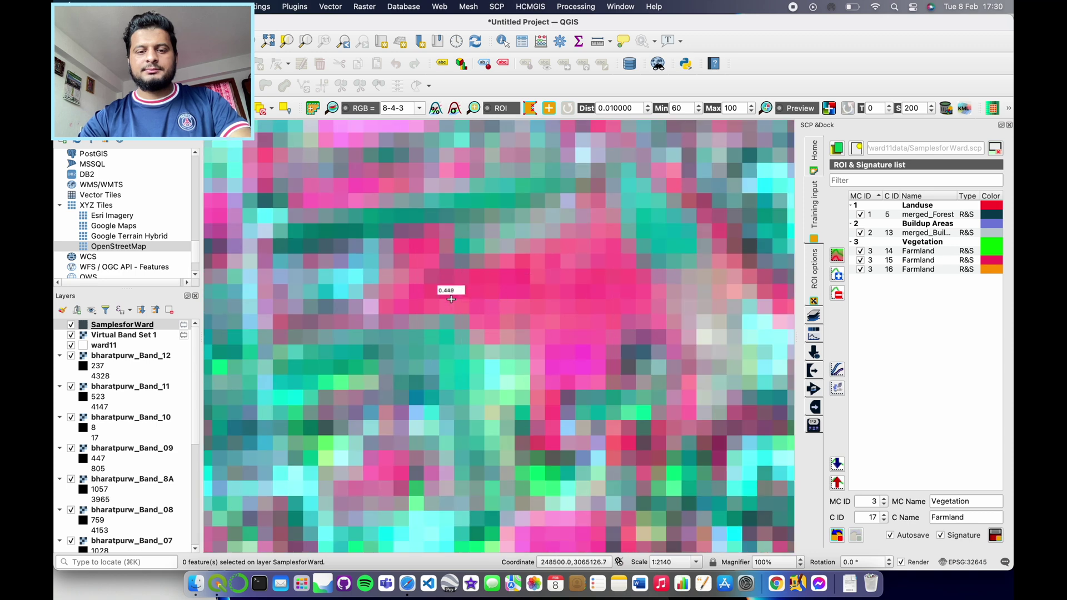
scroll(437, 297, "down", 1)
scroll(436, 285, "up", 1)
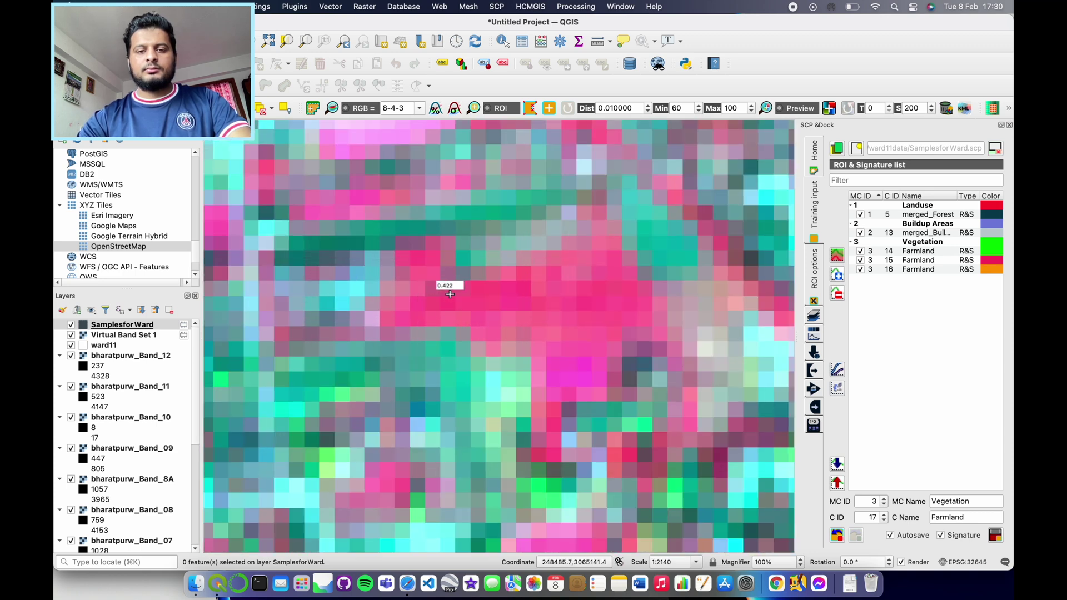
left_click(425, 285)
left_click(470, 283)
left_click(514, 277)
left_click(537, 271)
left_click(596, 248)
left_click(619, 250)
left_click(638, 269)
left_click(659, 295)
left_click(642, 316)
left_click(613, 335)
left_click(609, 361)
left_click(607, 391)
left_click(593, 395)
left_click(556, 394)
left_click(548, 367)
left_click(543, 341)
left_click(529, 332)
left_click(502, 332)
left_click(449, 330)
right_click(421, 328)
left_click(995, 536)
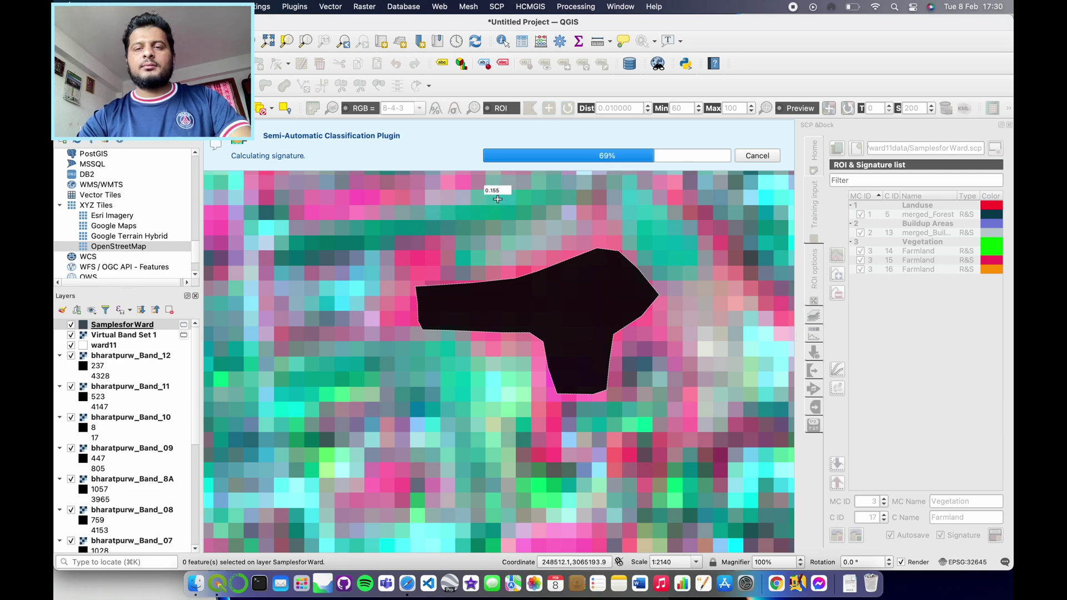
Draw an arched Farmland ROI over the pink strip in the ward's southern part, with short legs at both ends, and save its signature.
scroll(479, 272, "down", 1)
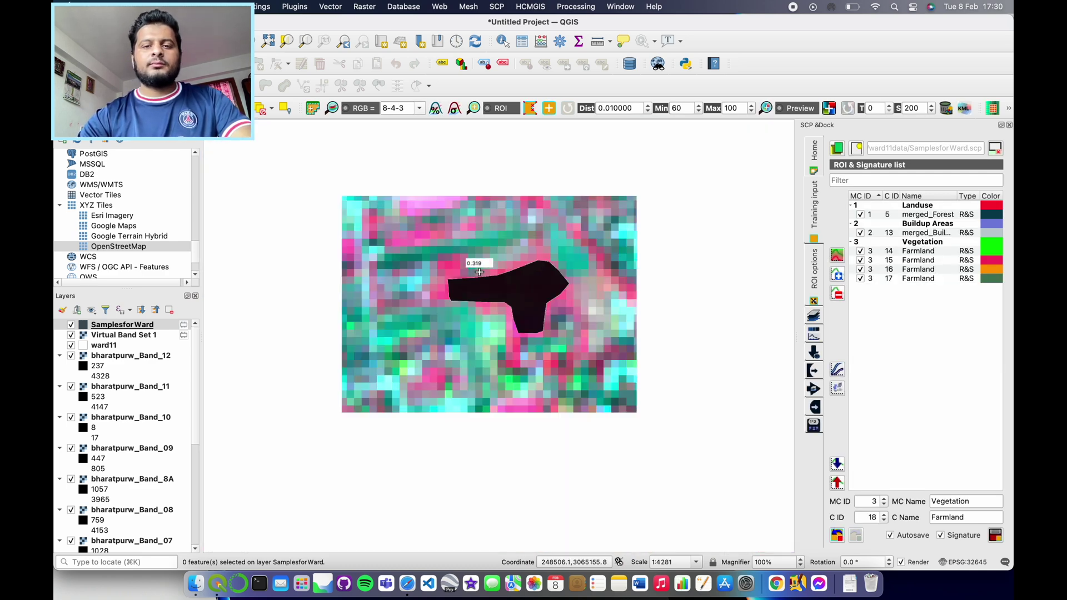
scroll(479, 271, "down", 2)
scroll(489, 295, "down", 1)
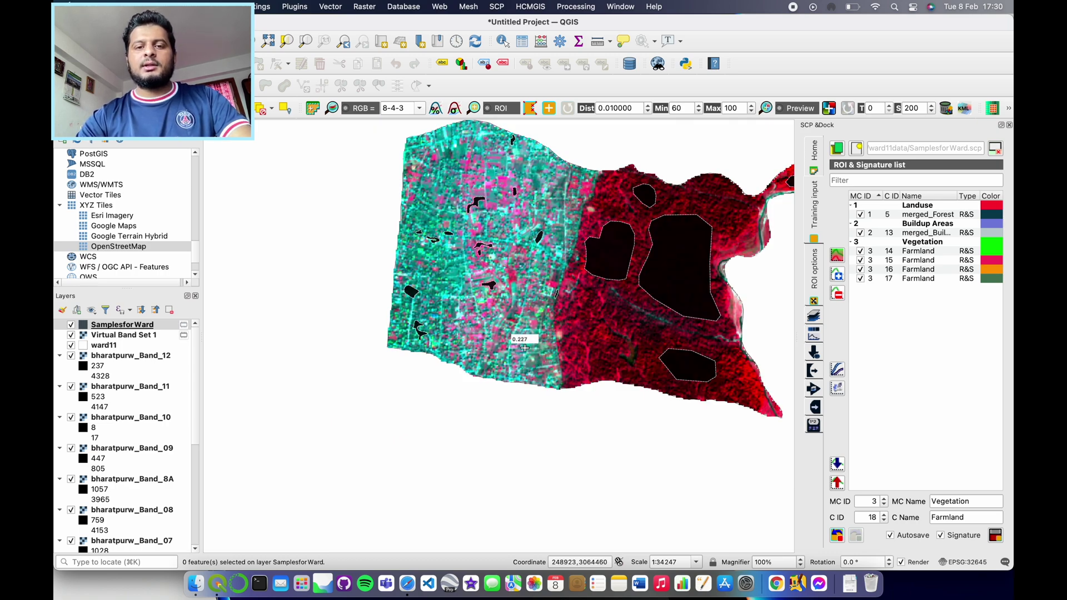
scroll(524, 348, "up", 4)
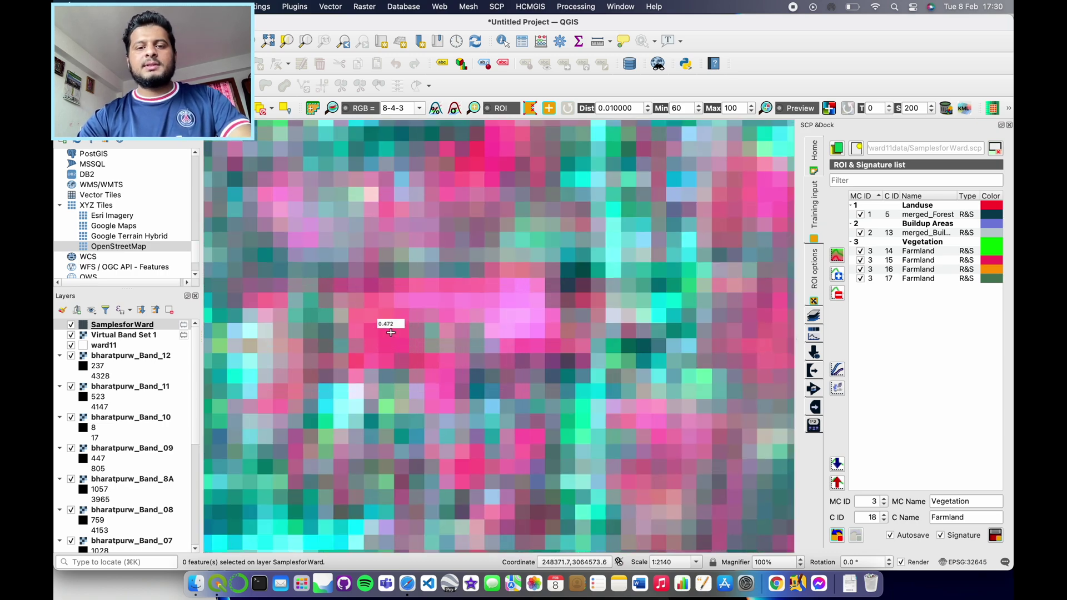
left_click(354, 315)
left_click(368, 310)
left_click(372, 303)
left_click(379, 287)
left_click(397, 283)
left_click(420, 282)
left_click(450, 282)
left_click(492, 282)
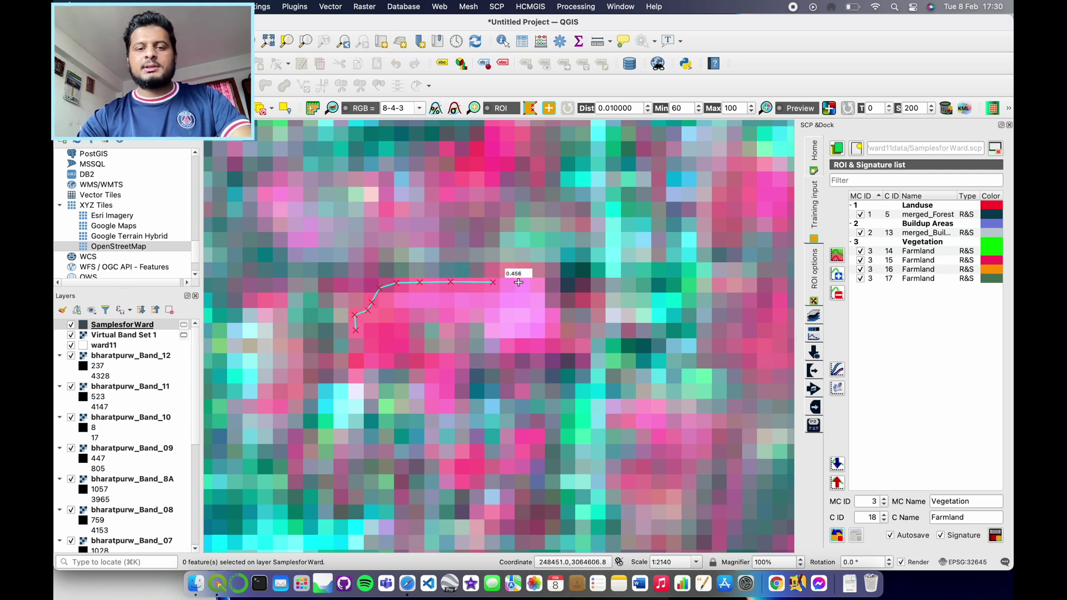
left_click(542, 282)
left_click(548, 301)
left_click(549, 321)
left_click(543, 335)
left_click(517, 343)
left_click(494, 337)
left_click(484, 319)
left_click(467, 316)
left_click(429, 306)
left_click(412, 306)
left_click(402, 314)
left_click(398, 349)
left_click(389, 365)
left_click(366, 362)
left_click(367, 348)
right_click(356, 320)
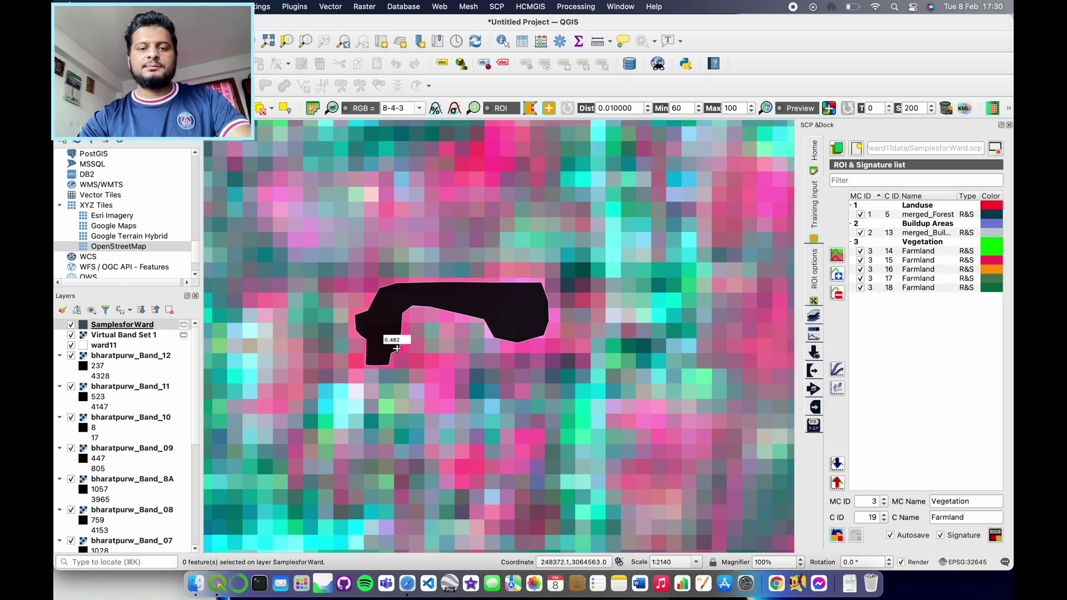
Draw a hook-shaped Farmland ROI around the north and east sides of the magenta field northwest of the narrow upright sample, and save its signature.
scroll(397, 348, "down", 5)
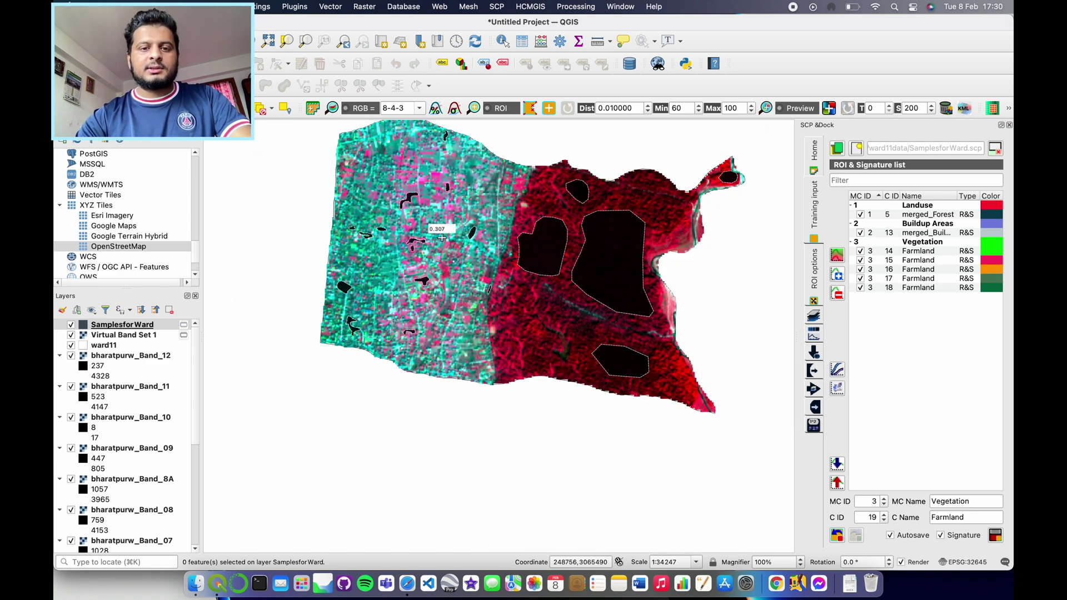
scroll(439, 196, "up", 1)
scroll(439, 195, "up", 1)
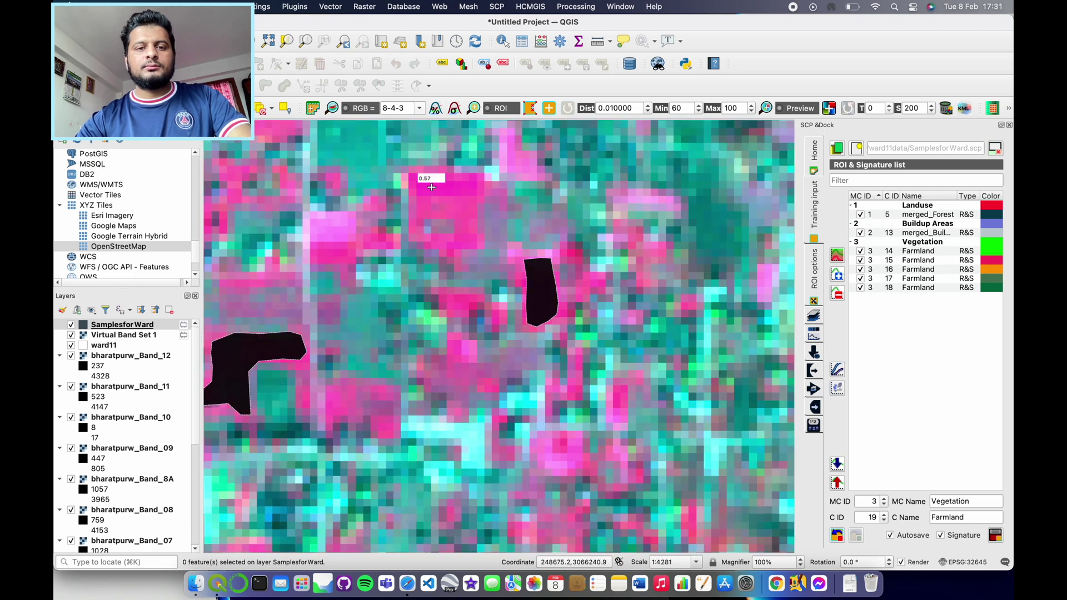
left_click(463, 174)
left_click(479, 175)
left_click(480, 189)
left_click(477, 206)
left_click(477, 217)
left_click(479, 232)
left_click(482, 242)
left_click(476, 247)
left_click(461, 249)
left_click(448, 251)
left_click(462, 235)
left_click(464, 223)
left_click(460, 207)
left_click(448, 202)
left_click(428, 199)
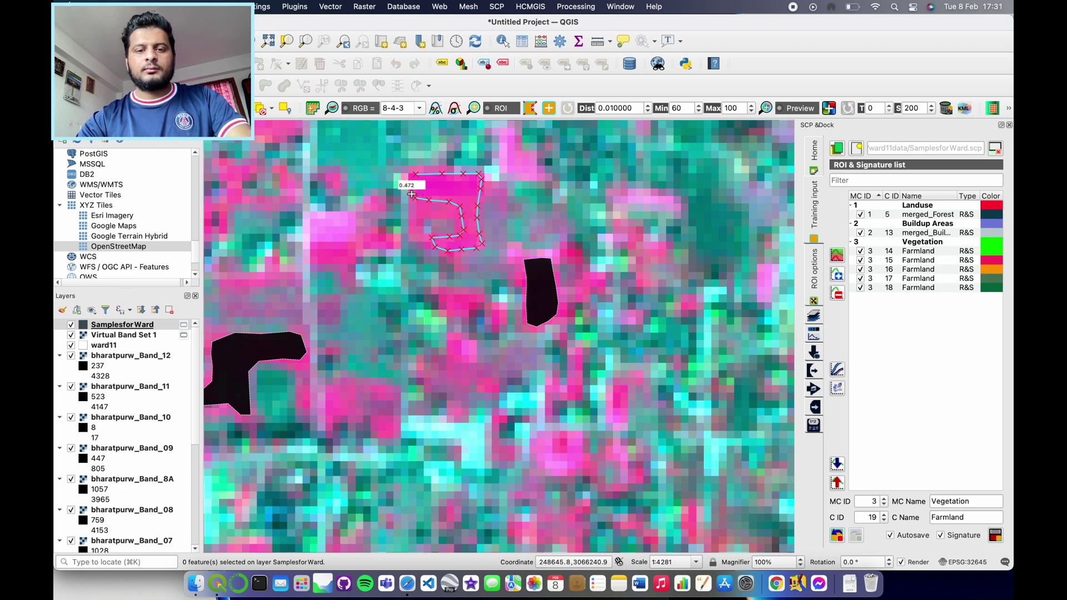
right_click(410, 177)
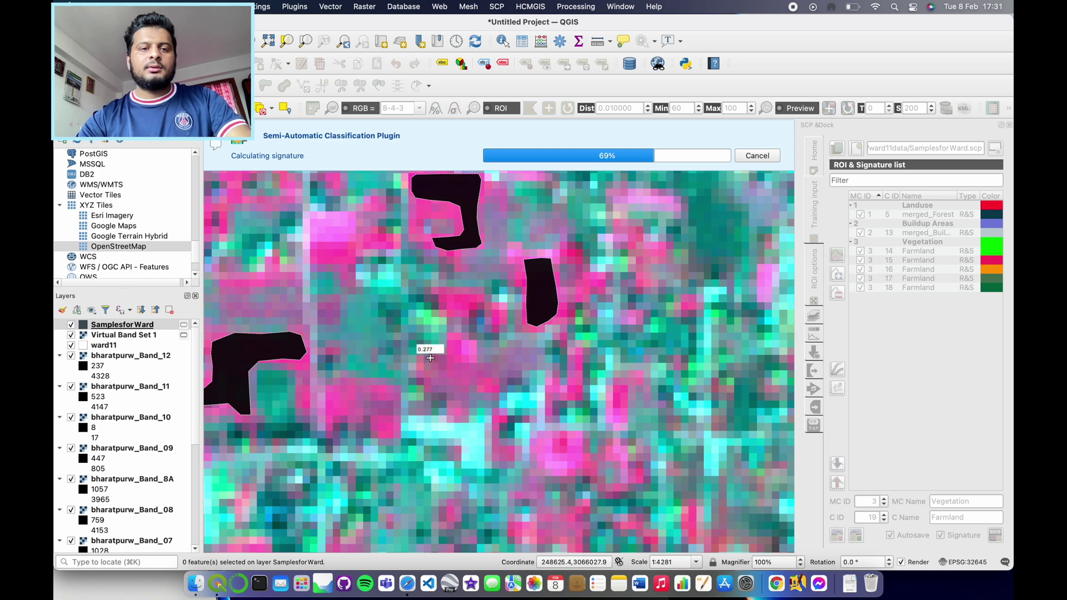
Draw a curved Farmland ROI over the bright pink field beside the forest's northwestern edge, and save its signature.
scroll(423, 358, "down", 2)
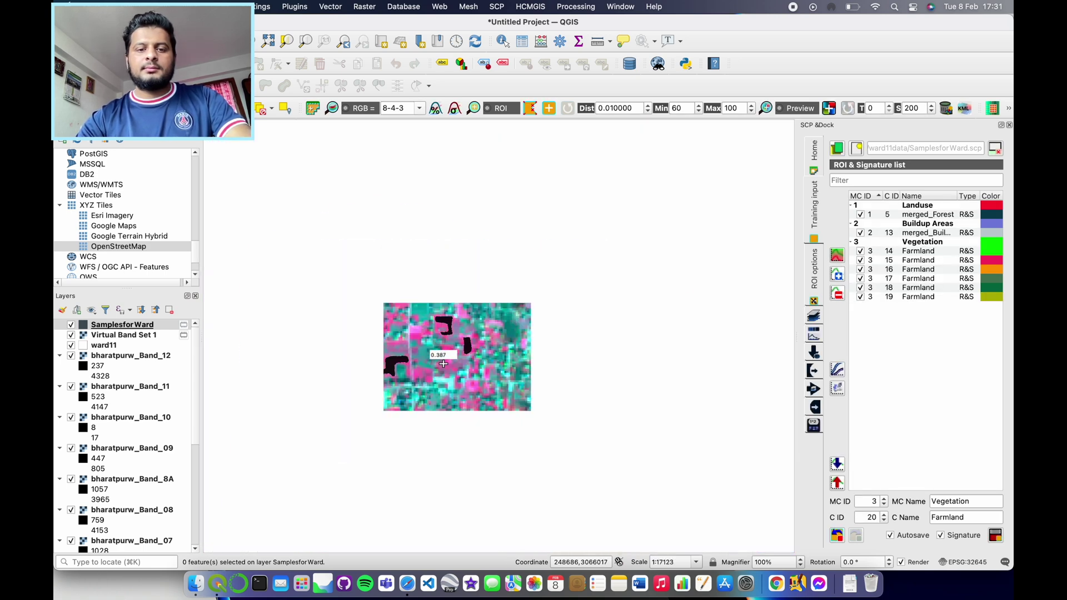
scroll(422, 356, "down", 1)
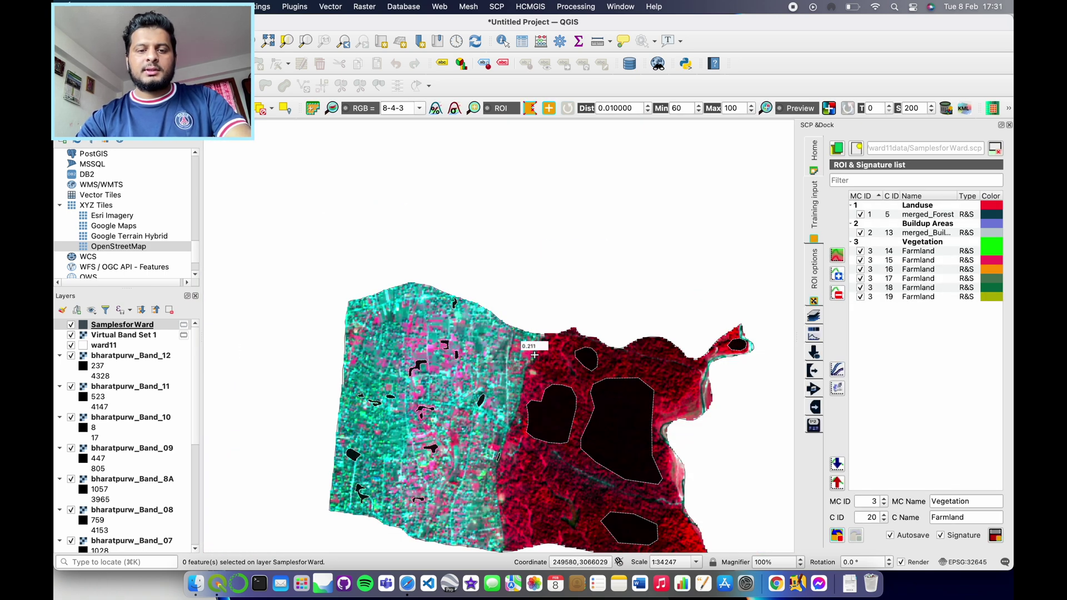
scroll(531, 357, "up", 2)
scroll(531, 357, "up", 2)
left_click(480, 354)
left_click(480, 339)
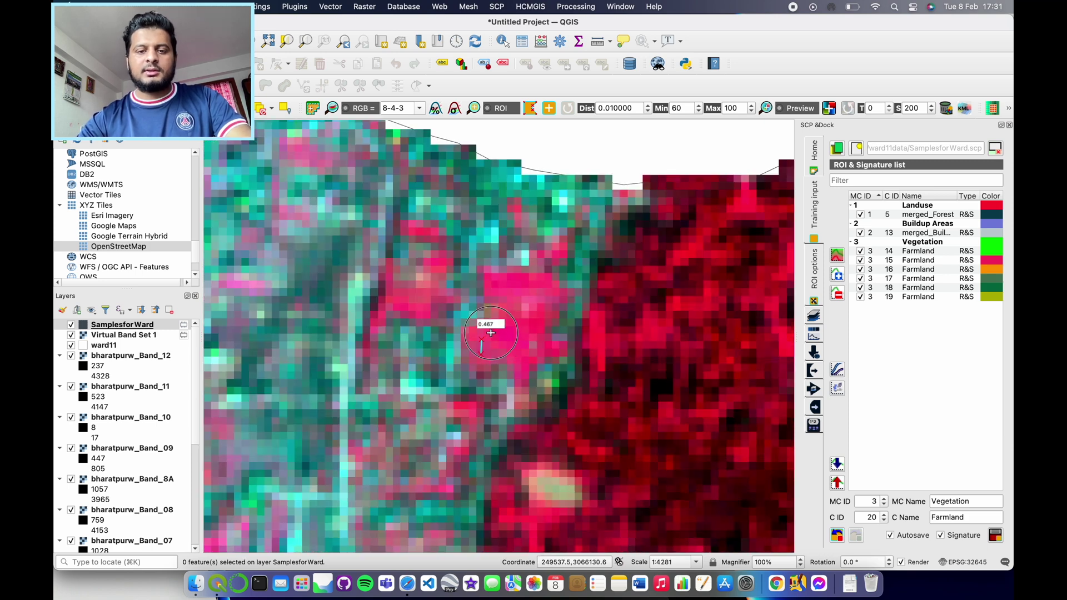
left_click(512, 321)
left_click(504, 288)
left_click(517, 279)
left_click(531, 280)
left_click(539, 293)
left_click(539, 314)
left_click(538, 338)
left_click(524, 357)
left_click(504, 350)
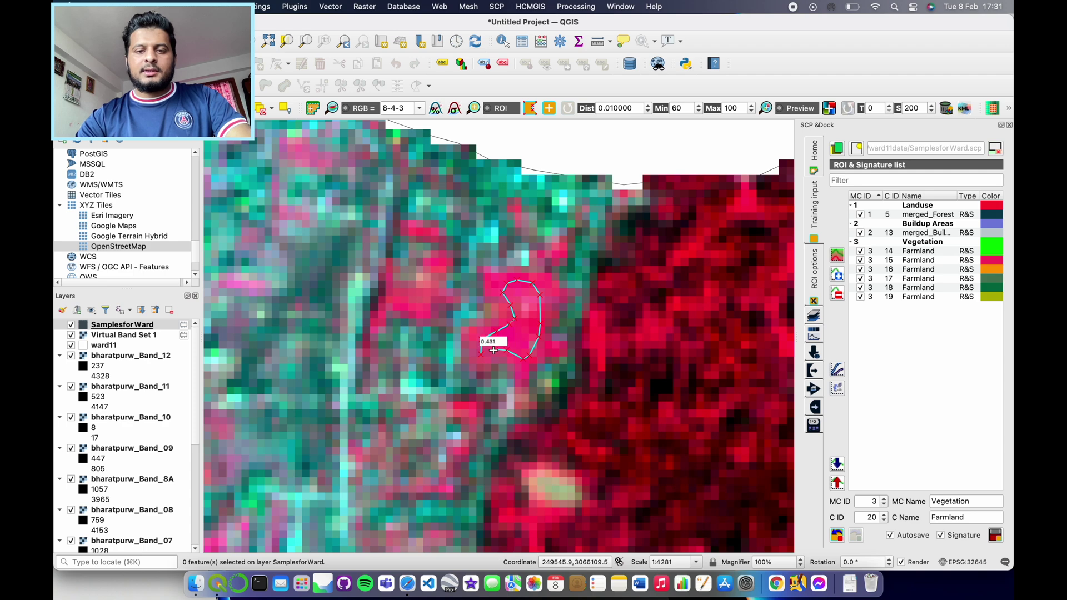
right_click(536, 371)
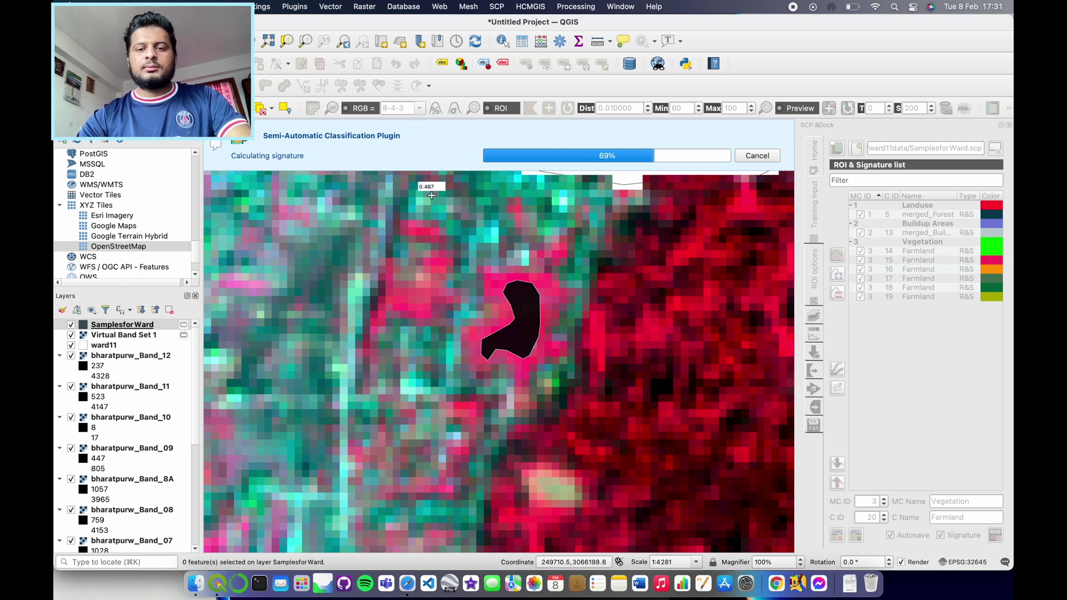
Display the image in the 4-3-2 band combination and apply the local cumulative-cut contrast stretch.
left_click(419, 108)
left_click(393, 137)
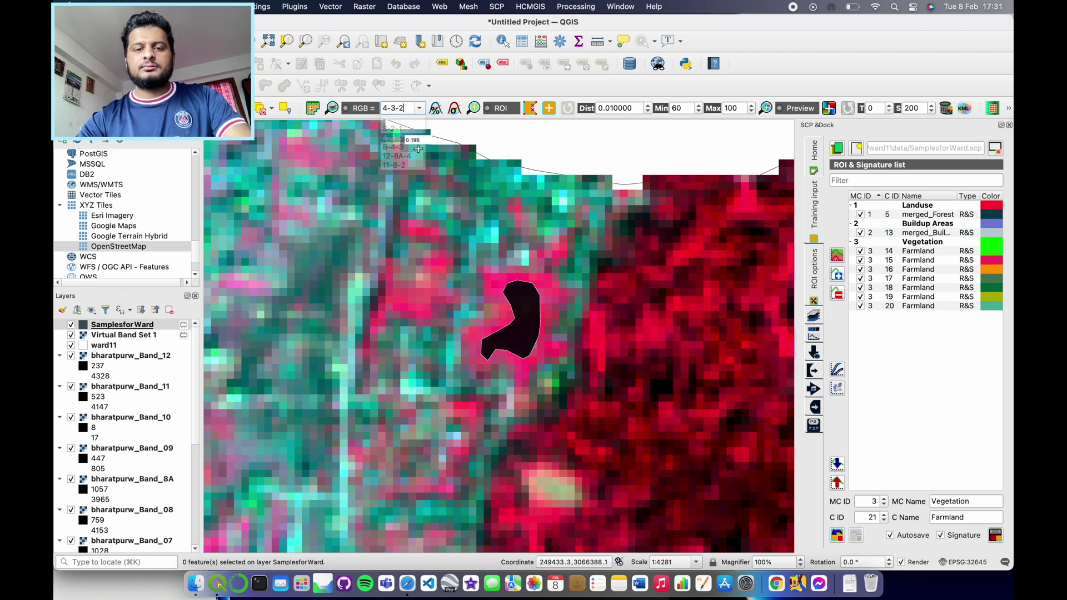
scroll(622, 316, "down", 2)
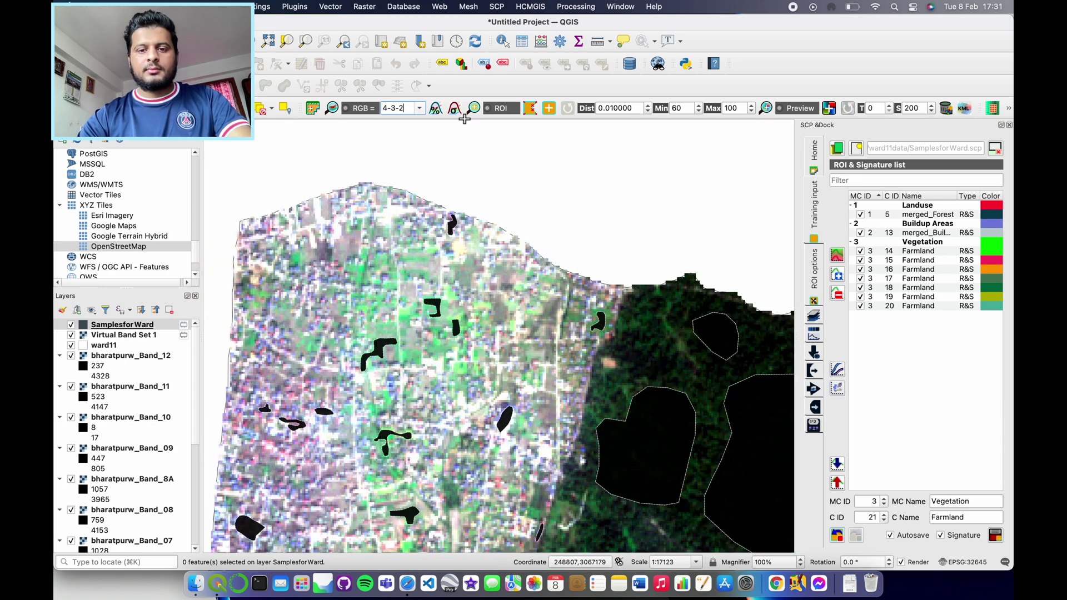
left_click(434, 111)
Draw a two-armed Farmland ROI opening westward over the brownish field north of the hook-shaped sample, and save its signature.
scroll(422, 269, "up", 1)
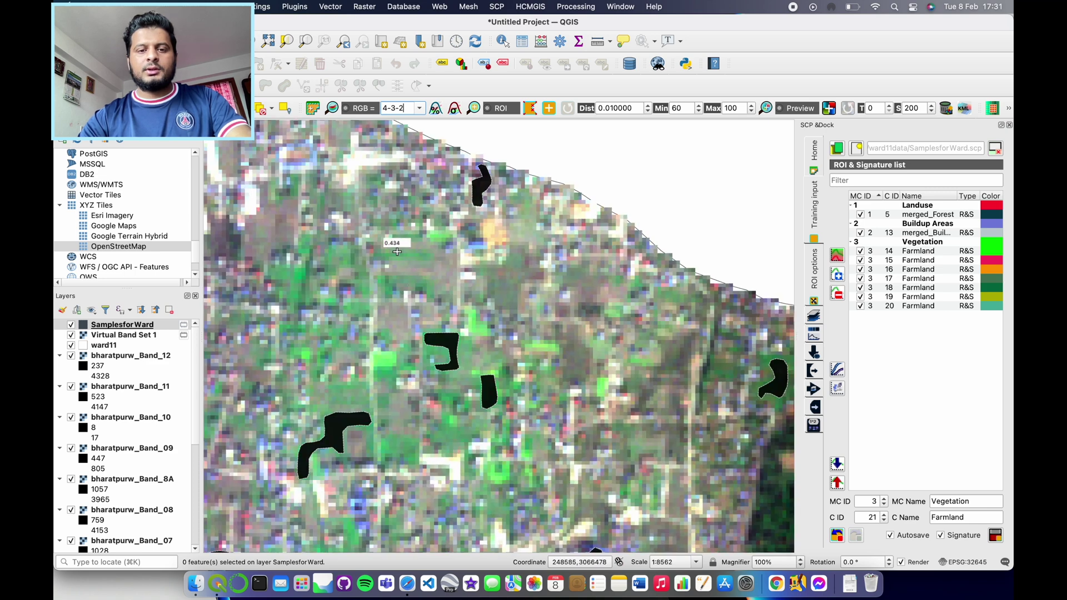
scroll(403, 250, "up", 1)
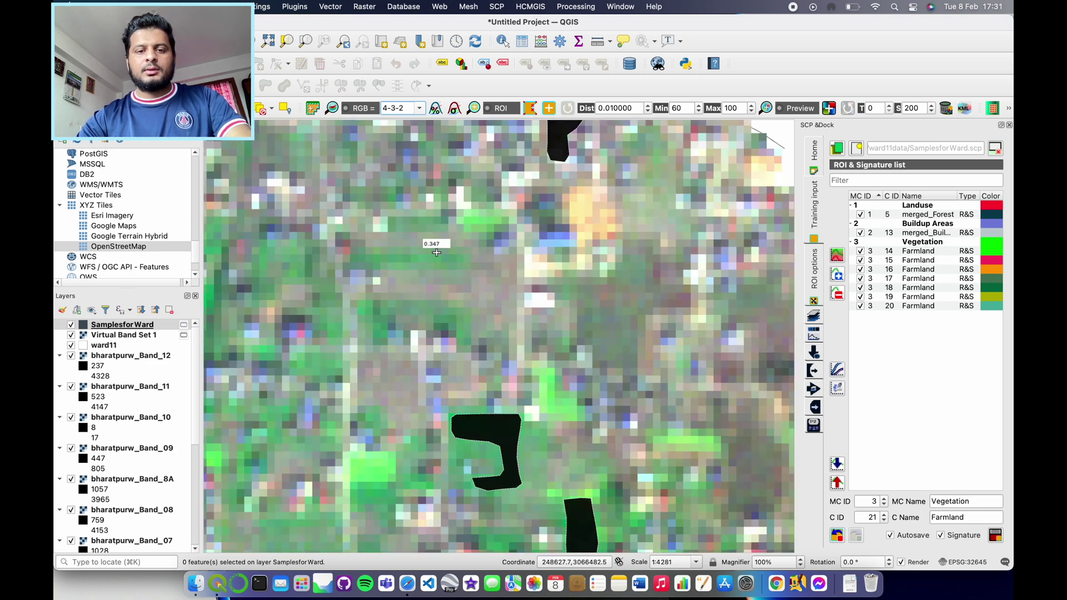
left_click(428, 250)
left_click(452, 250)
left_click(470, 258)
left_click(473, 267)
left_click(472, 273)
left_click(451, 275)
left_click(433, 275)
left_click(403, 275)
left_click(402, 289)
left_click(417, 301)
left_click(450, 309)
left_click(486, 328)
left_click(505, 327)
left_click(512, 309)
left_click(514, 282)
left_click(454, 235)
left_click(378, 237)
left_click(381, 247)
left_click(400, 250)
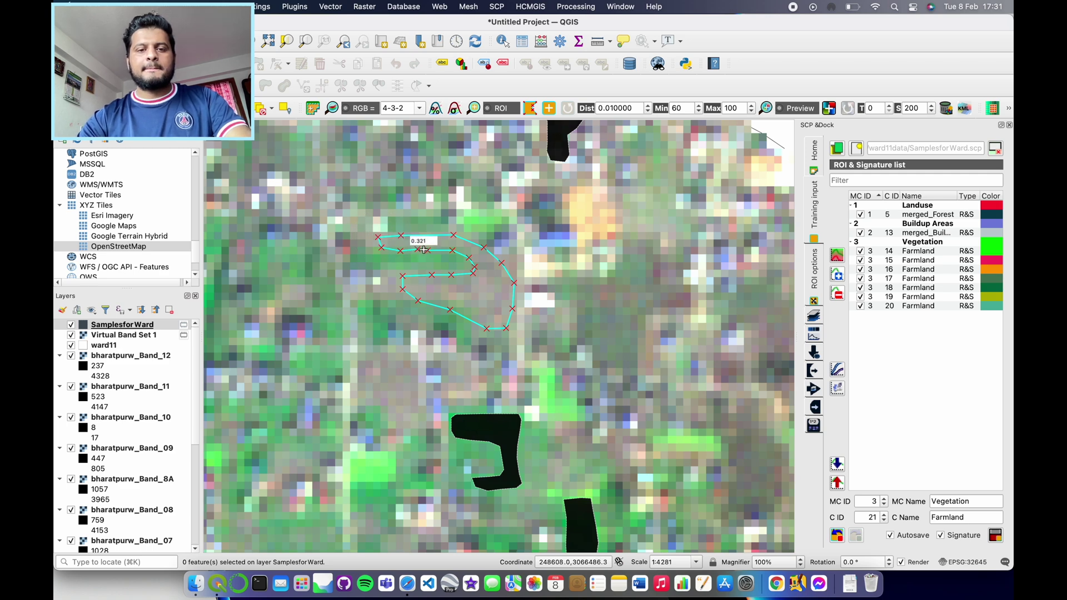
right_click(417, 249)
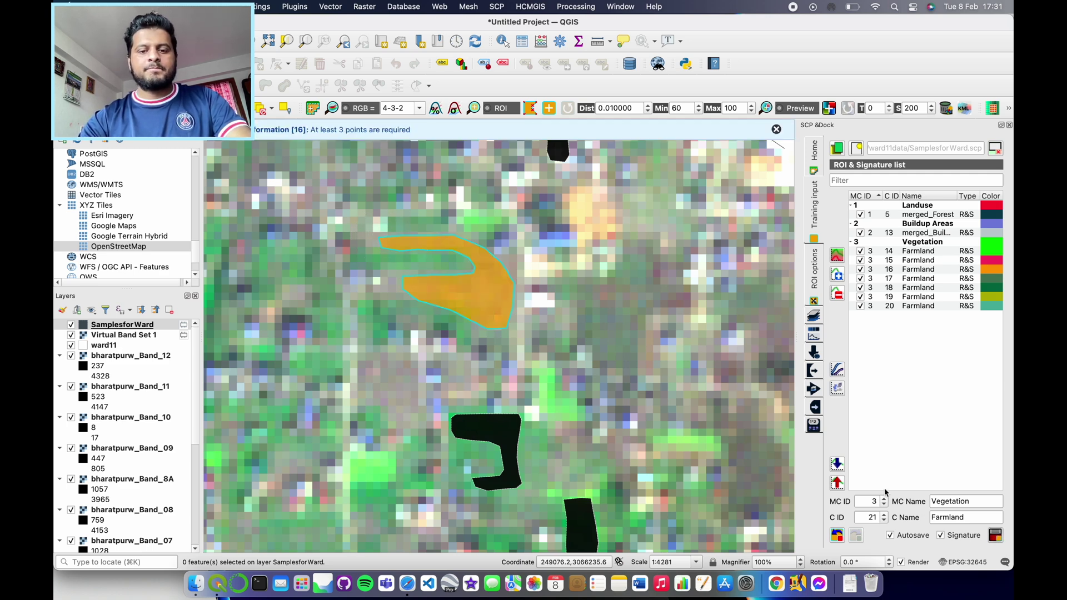
left_click(995, 535)
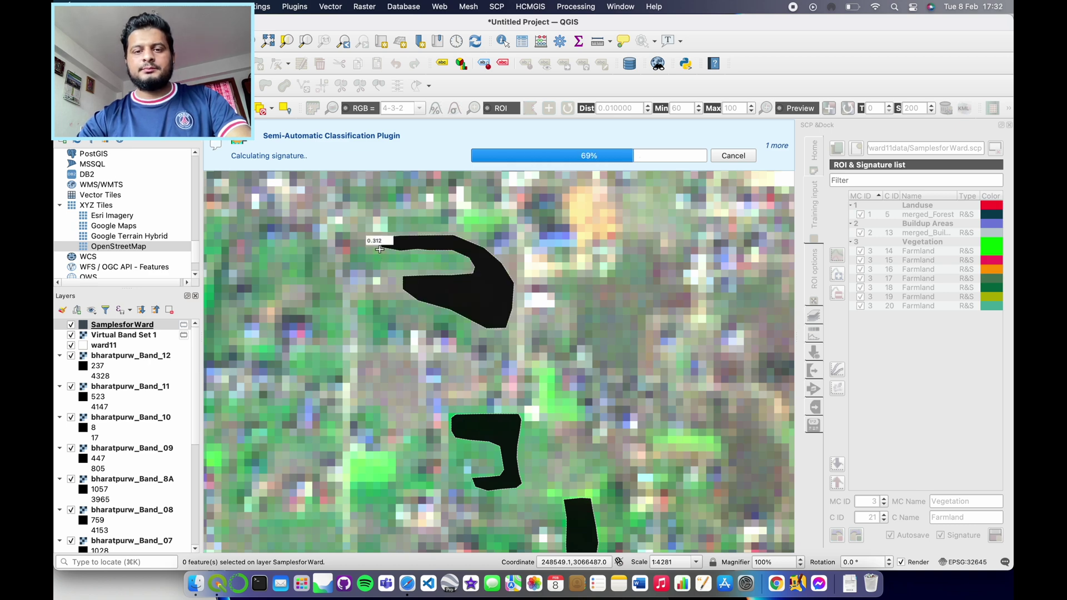
Draw a J-shaped Farmland ROI over the dark brown field in the ward's south, just west of the forest, and save its signature.
scroll(379, 250, "down", 2)
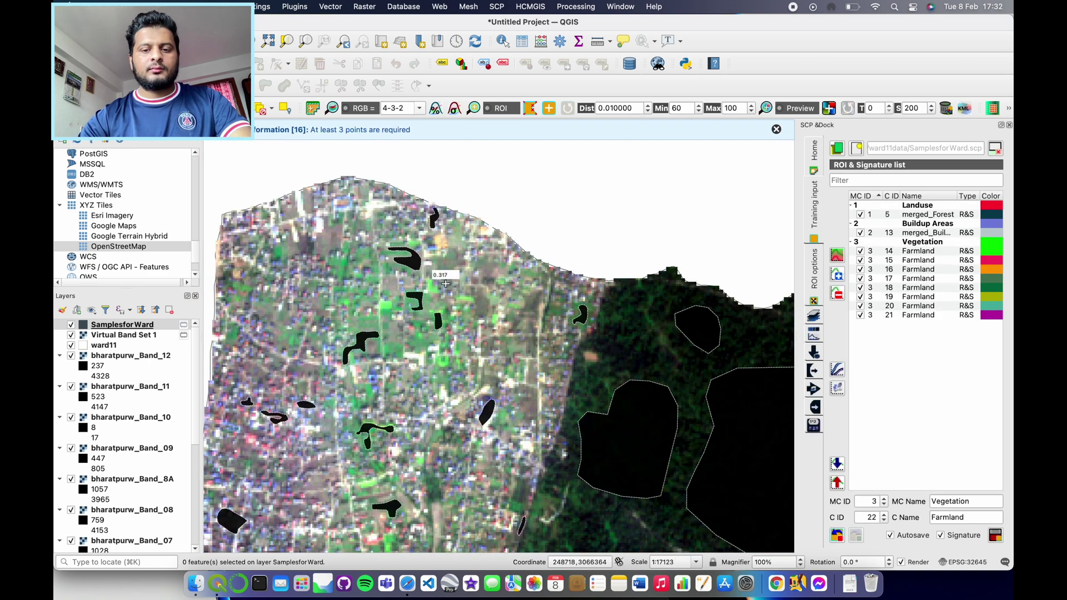
scroll(462, 314, "down", 1)
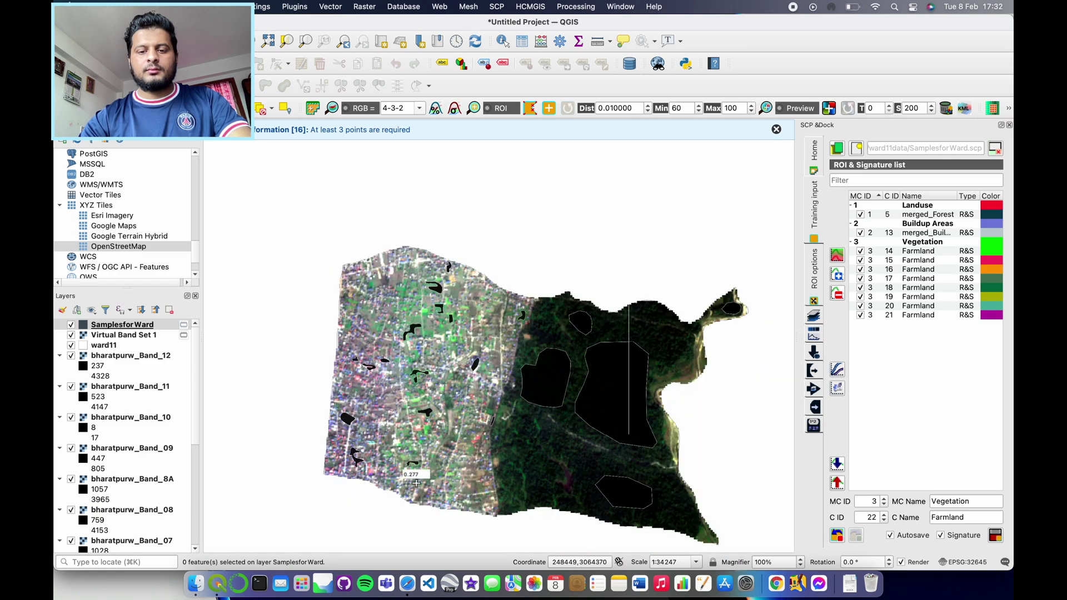
scroll(415, 482, "up", 3)
left_click(491, 463)
left_click(522, 463)
left_click(545, 447)
left_click(546, 429)
left_click(546, 409)
left_click(557, 405)
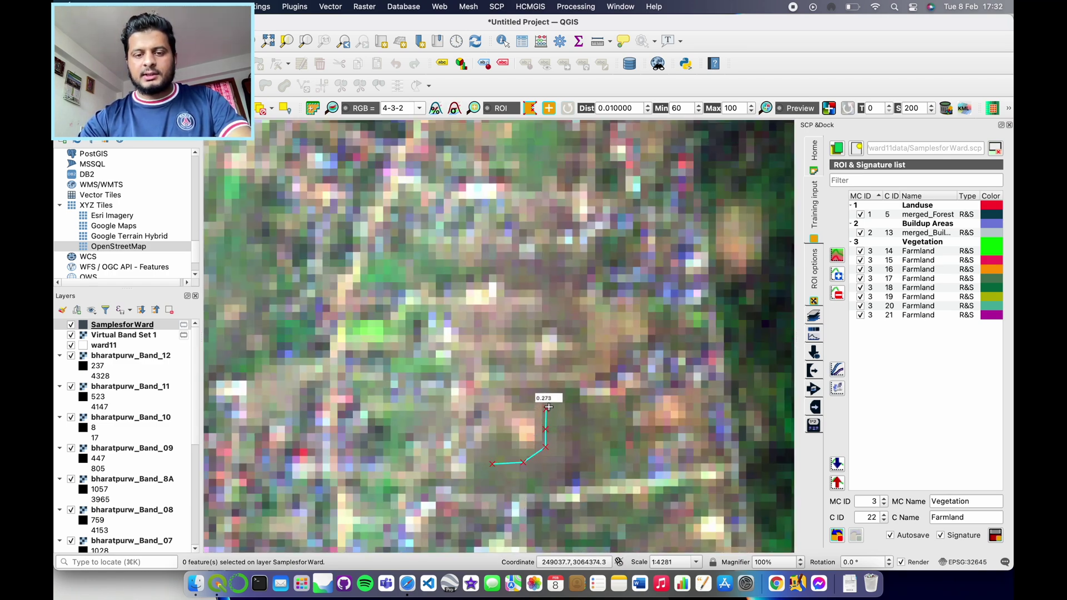
left_click(574, 408)
left_click(586, 425)
left_click(587, 445)
left_click(578, 464)
left_click(563, 476)
left_click(520, 481)
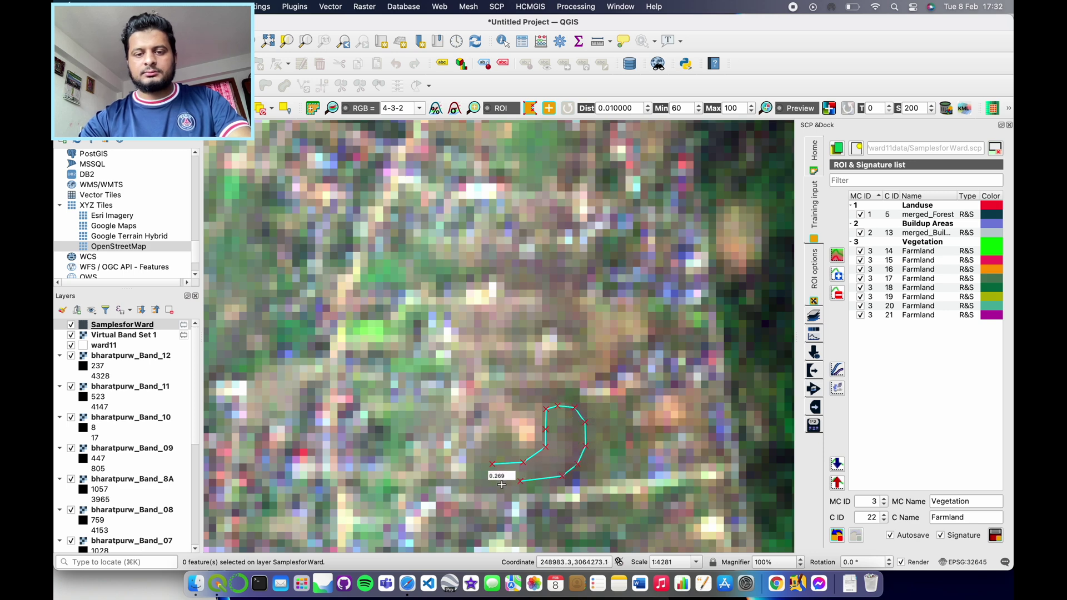
right_click(480, 476)
left_click(995, 535)
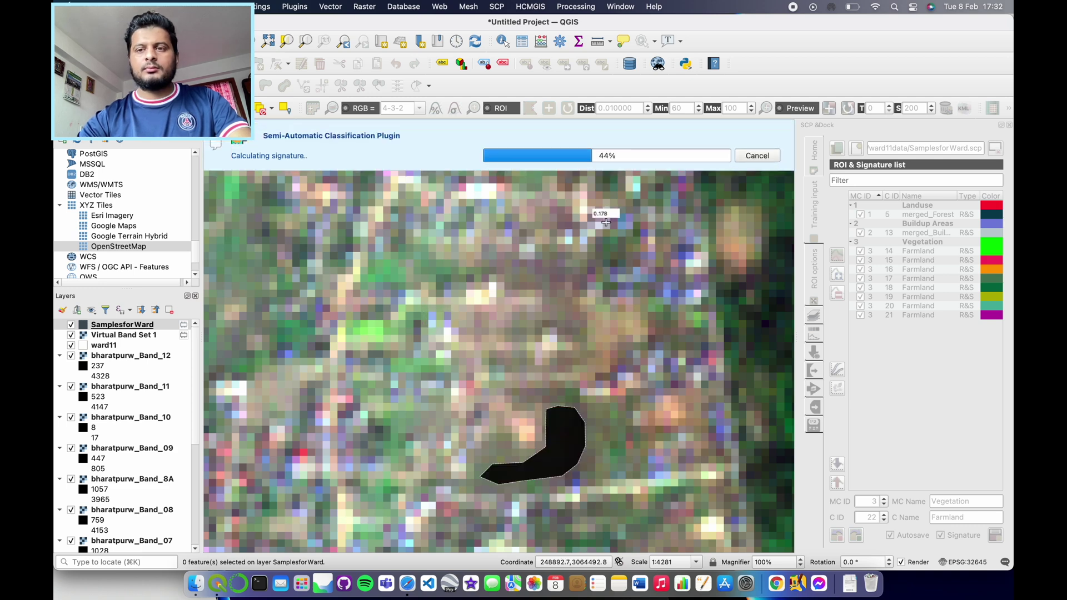
Merge the merged Buildup Areas sample (C ID 13) with the buildings sample (C ID 27), and accept the merge.
left_click(918, 236, "super")
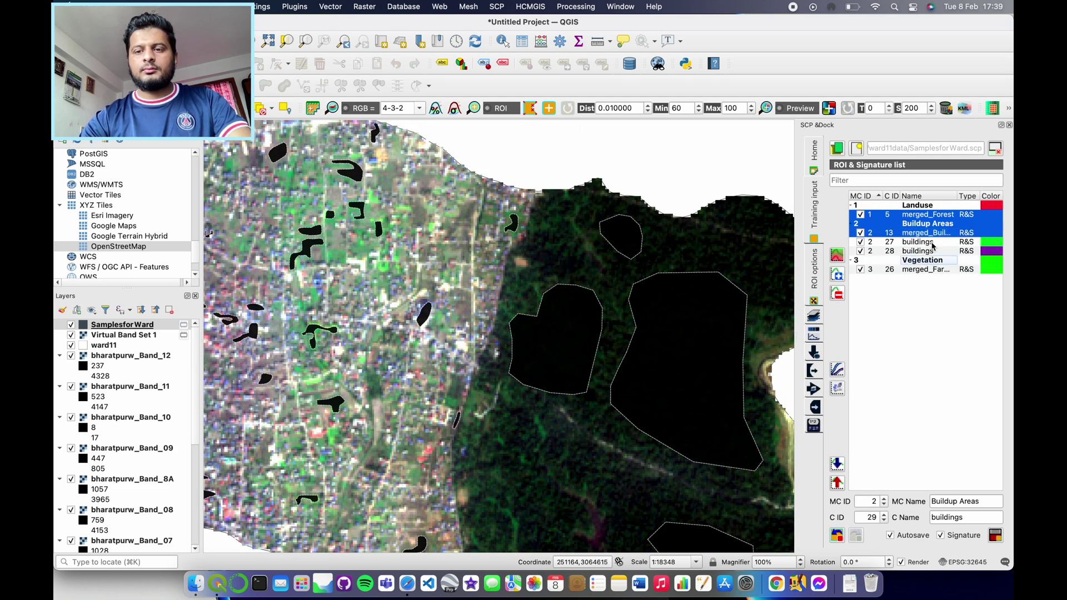
left_click(929, 234)
left_click(933, 237, "super")
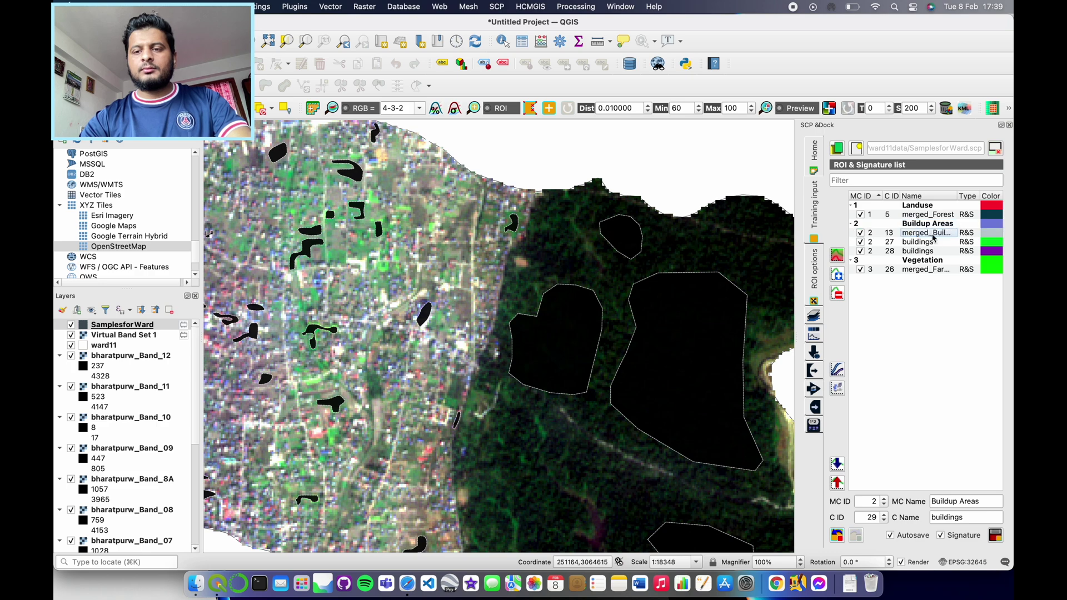
left_click(935, 235)
left_click(935, 243, "super")
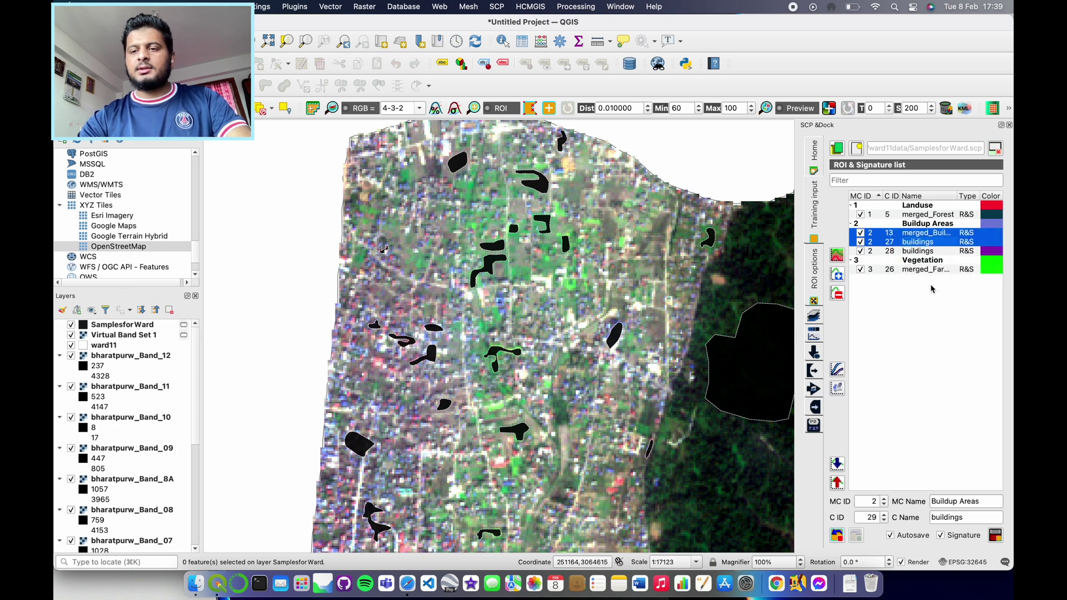
right_click(926, 240)
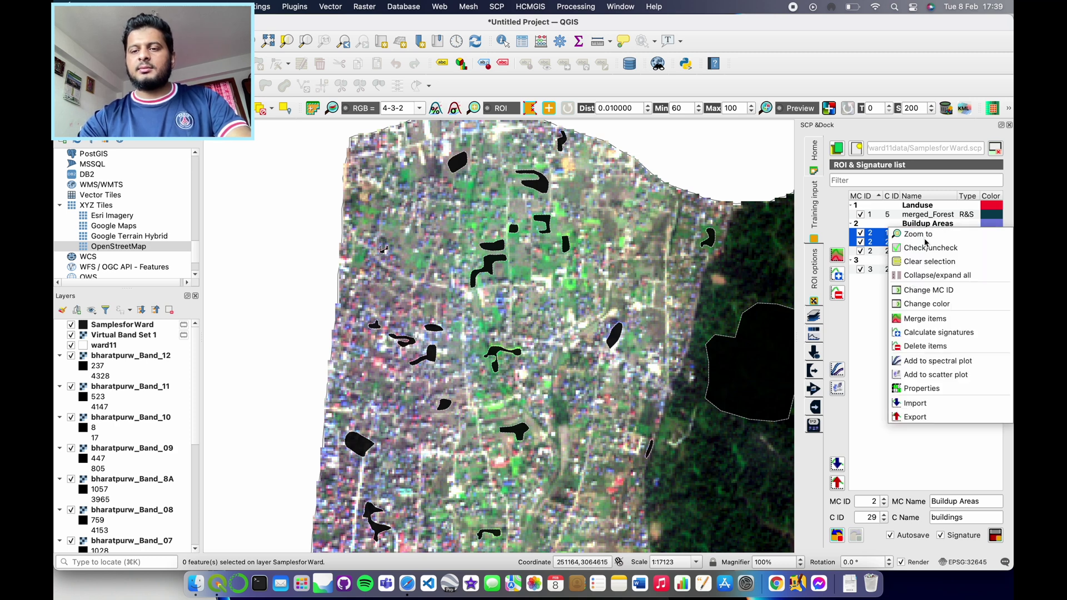
left_click(925, 318)
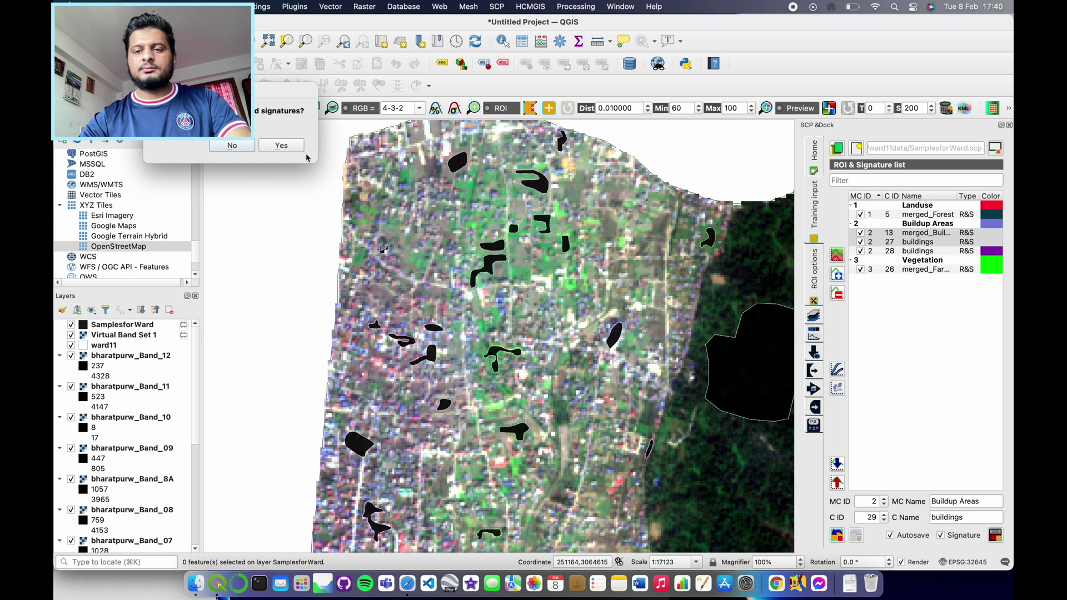
left_click(262, 145)
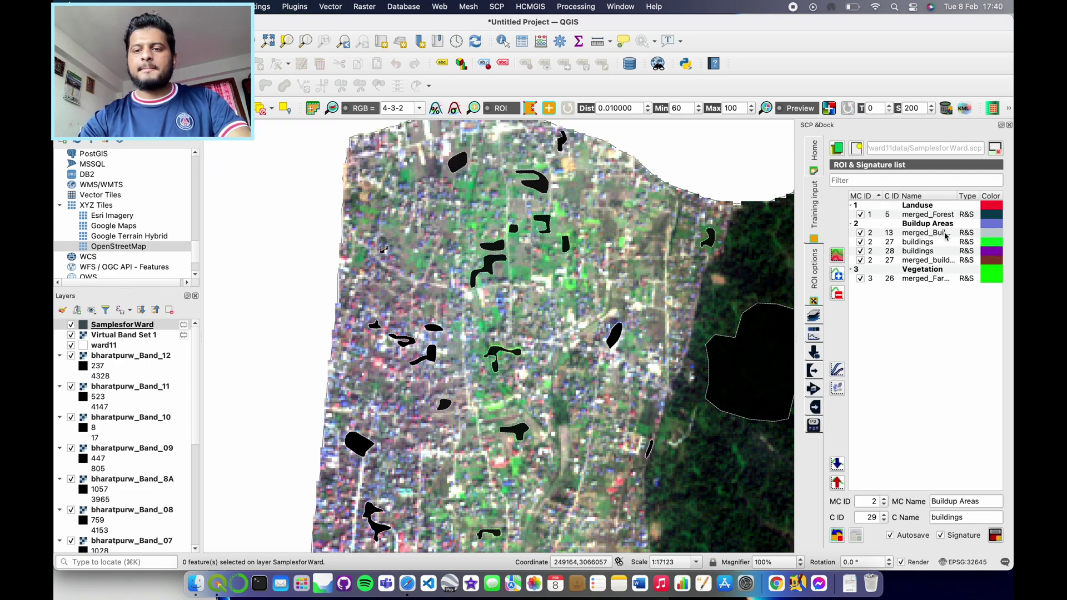
Delete the two individual buildings samples, C ID 27 and 28, from the Buildup Areas class.
left_click(940, 233)
left_click(936, 243, "shift")
left_click(937, 255, "shift")
left_click(933, 242, "shift")
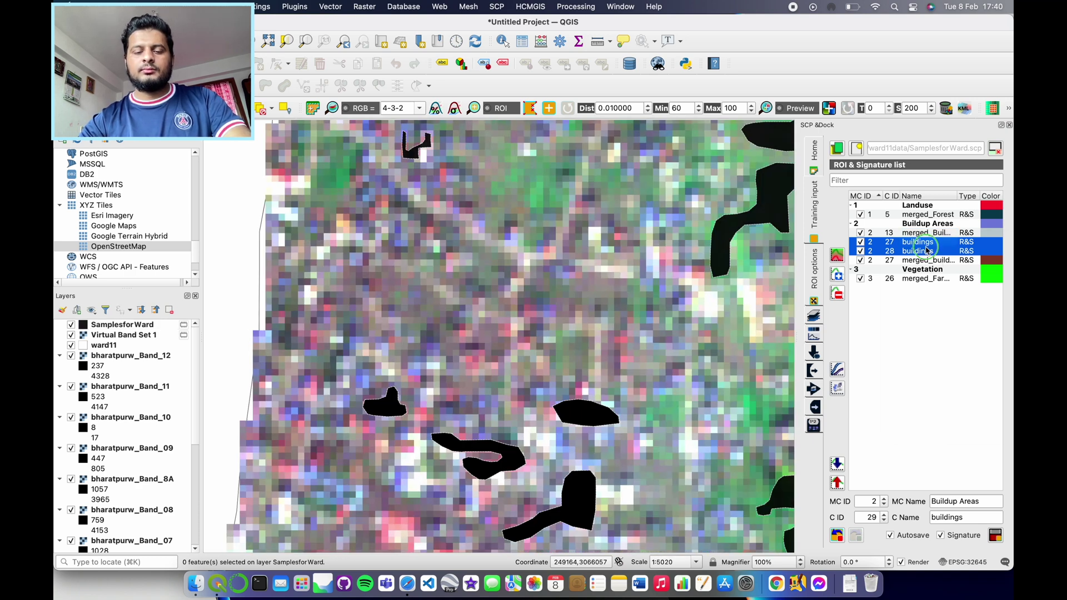
right_click(925, 241)
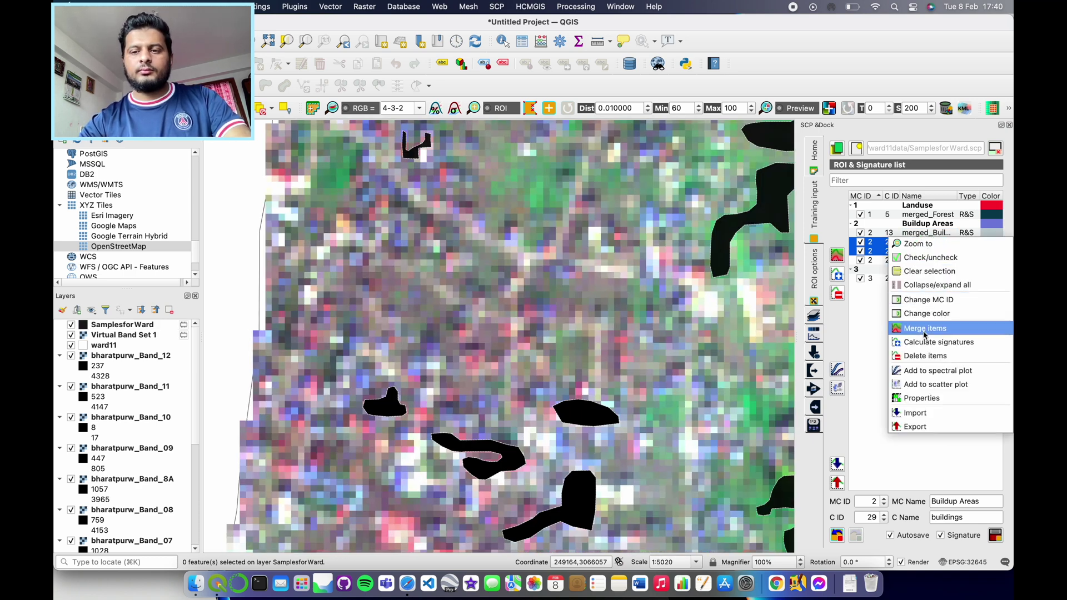
left_click(925, 355)
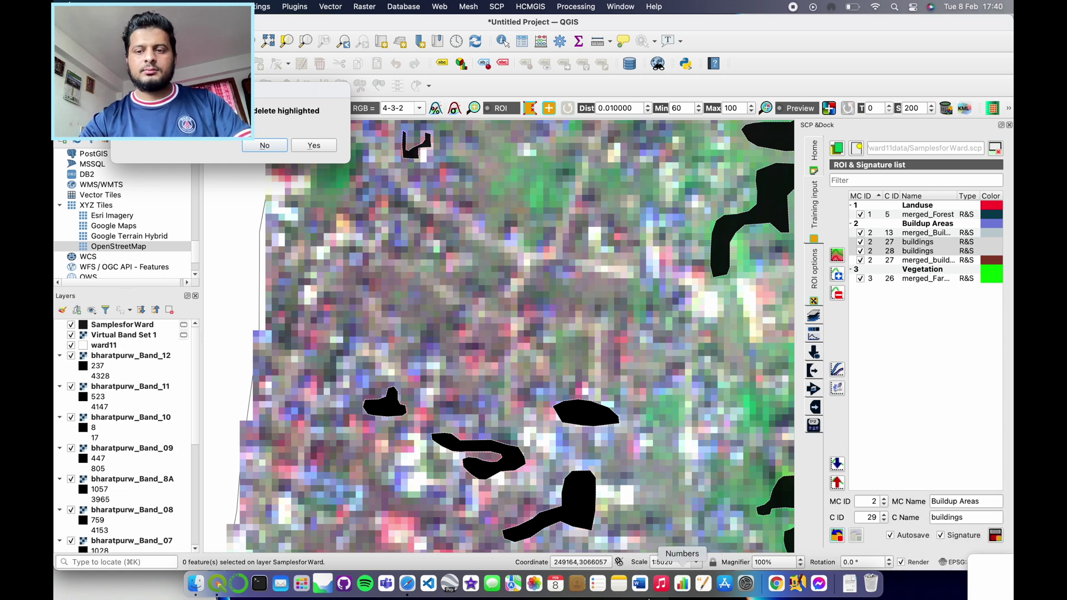
left_click(312, 144)
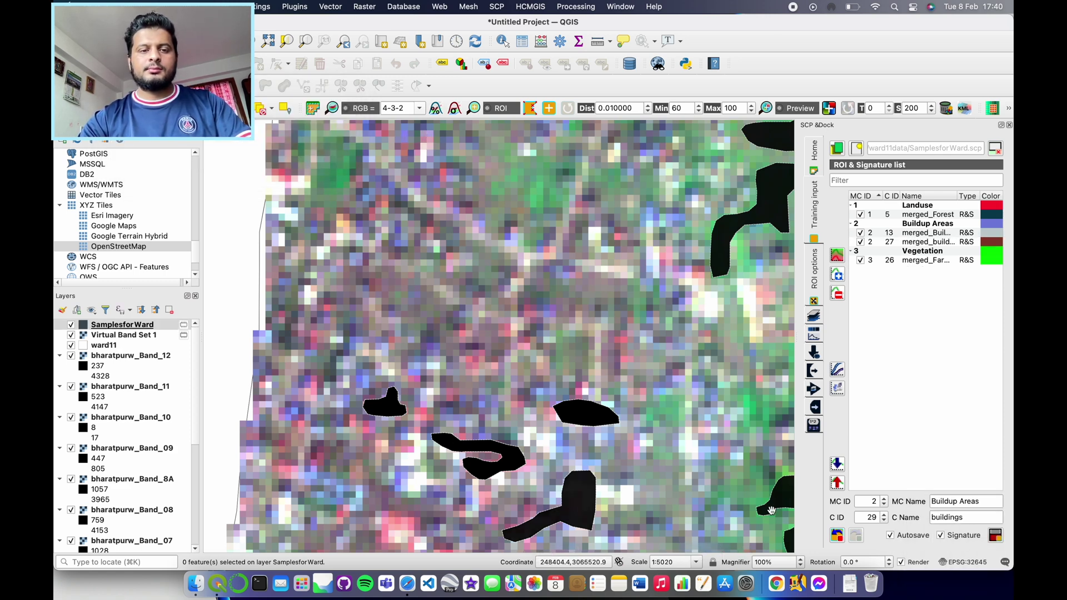
Delete the older merged Buildup Areas sample with C ID 13 from the signature list.
left_click(934, 242)
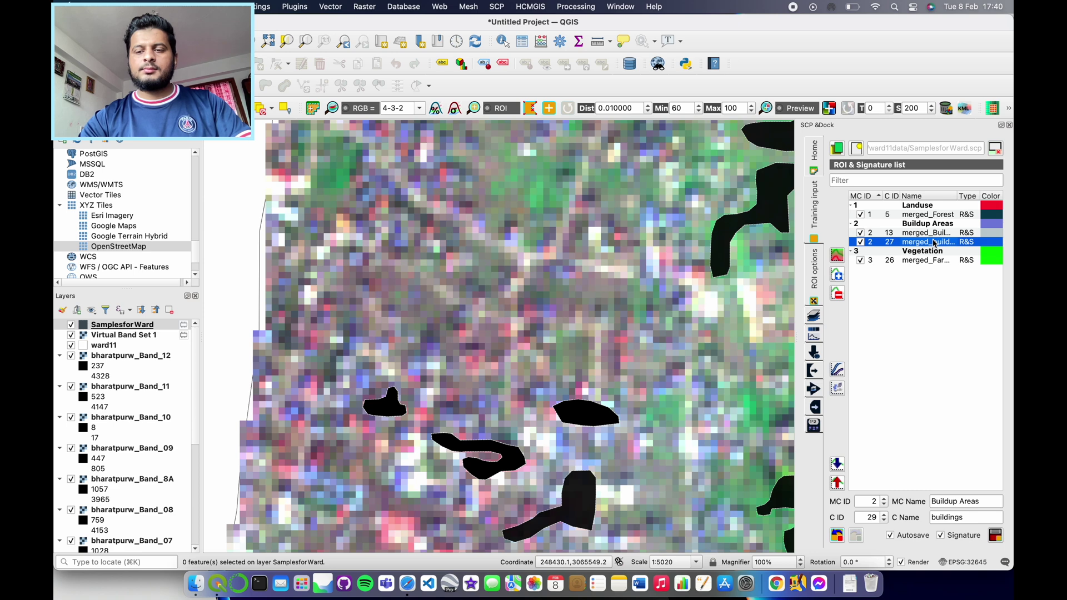
left_click(884, 233, "shift")
right_click(881, 243)
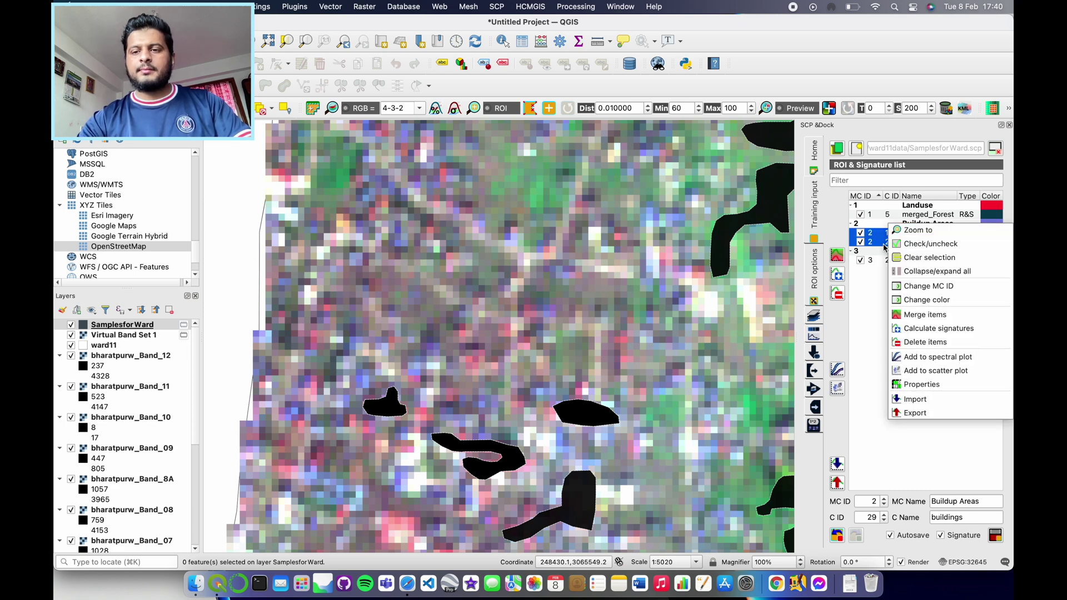
key("Escape")
left_click(886, 242, "super")
right_click(925, 240)
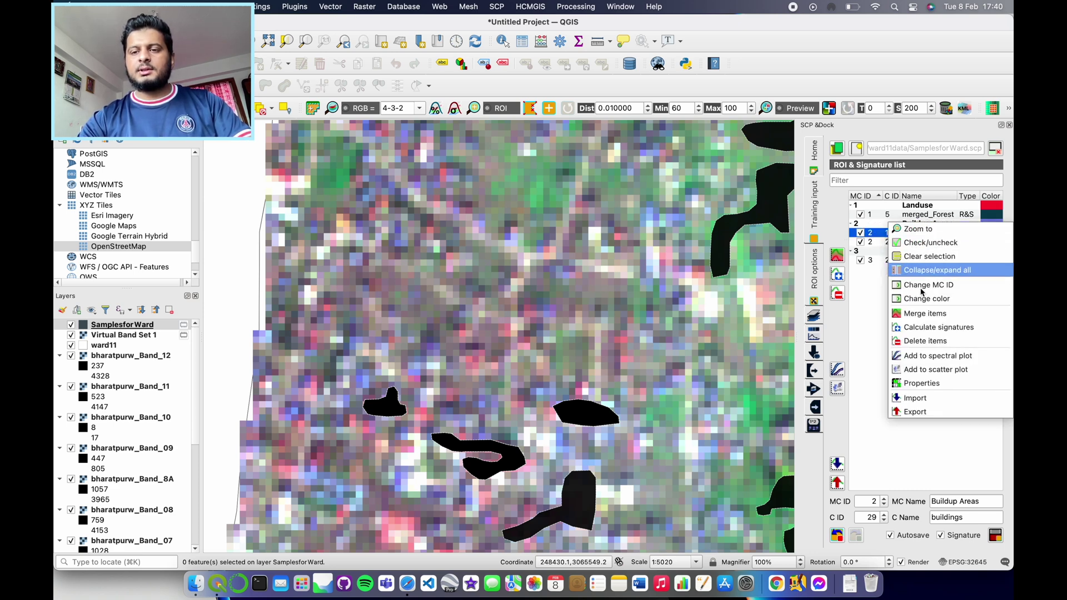
left_click(939, 340)
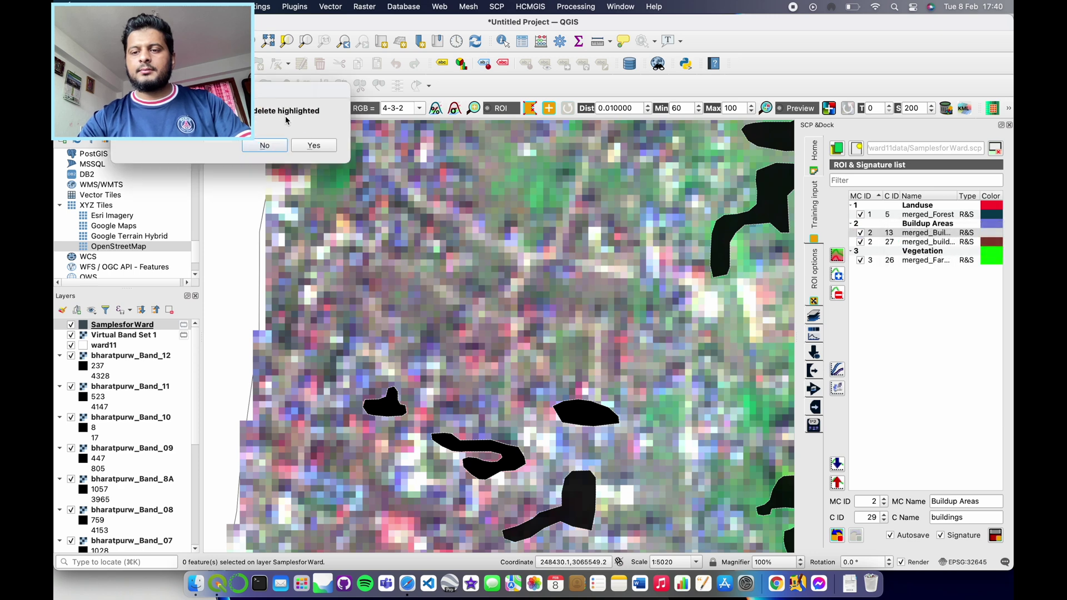
left_click(318, 143)
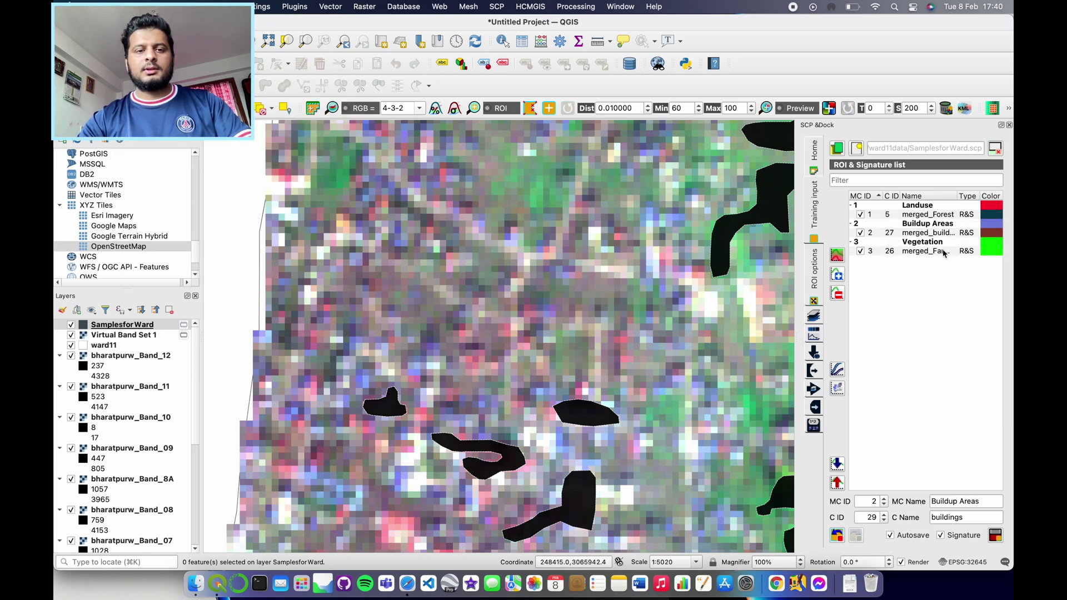
Set the class colour of merged_Forest to bright green and that of merged_buildings to red.
double_click(991, 216)
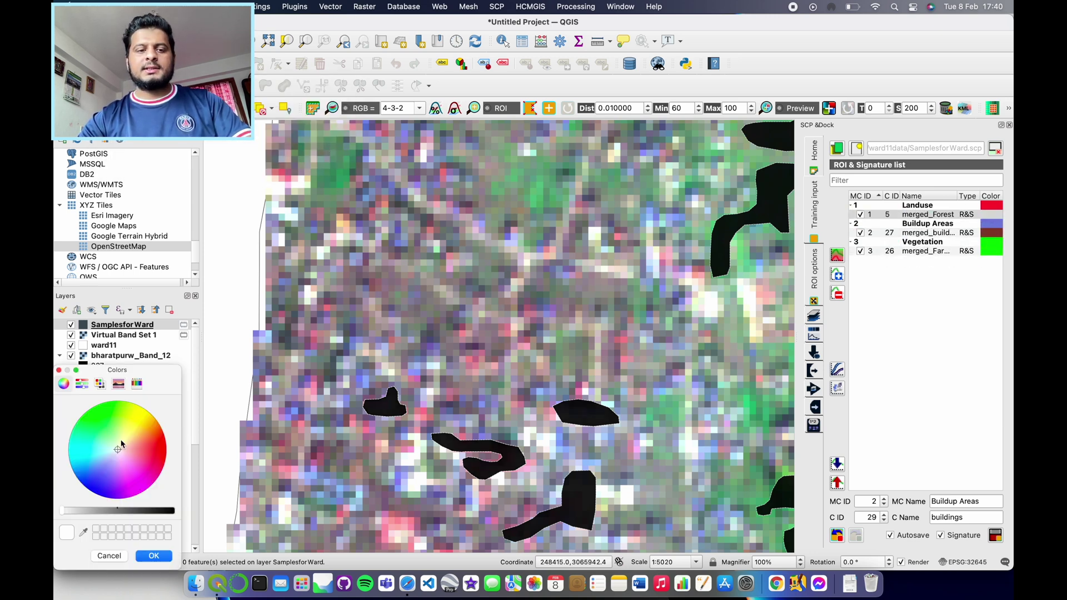
left_click(98, 419)
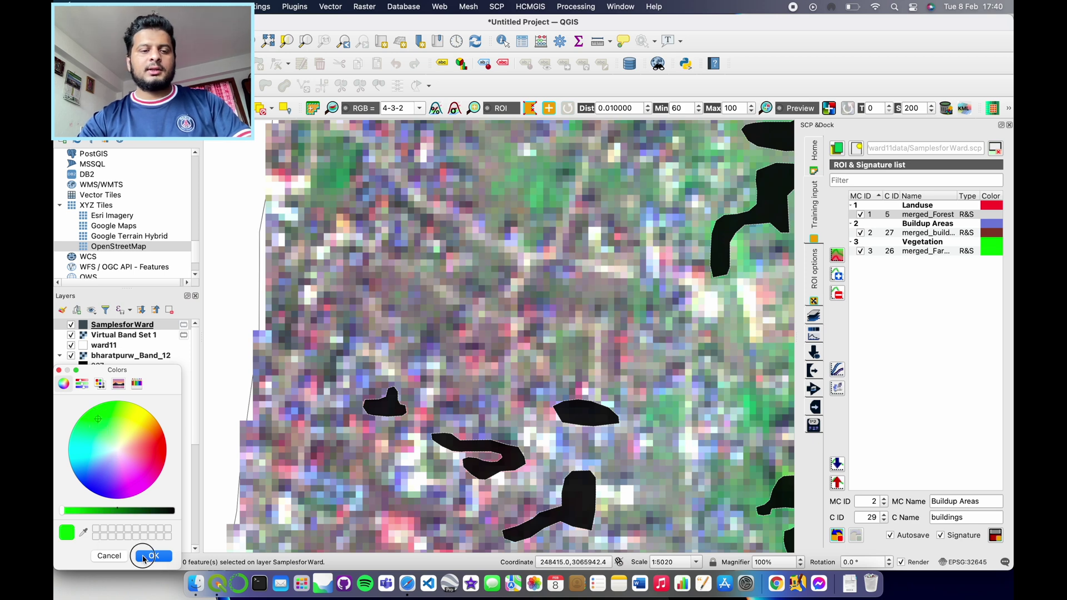
left_click(151, 556)
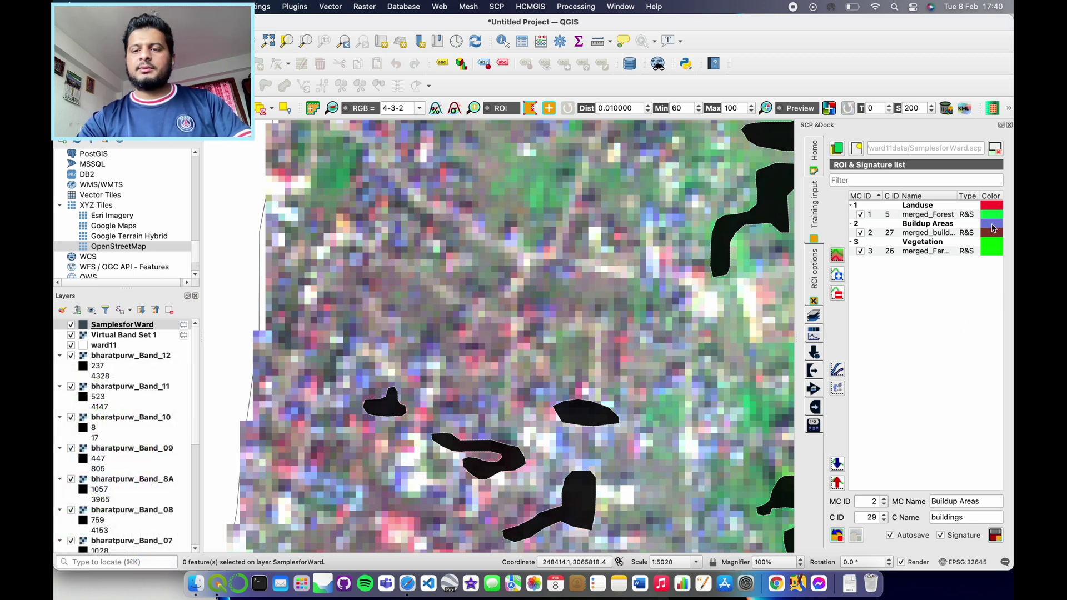
double_click(994, 236)
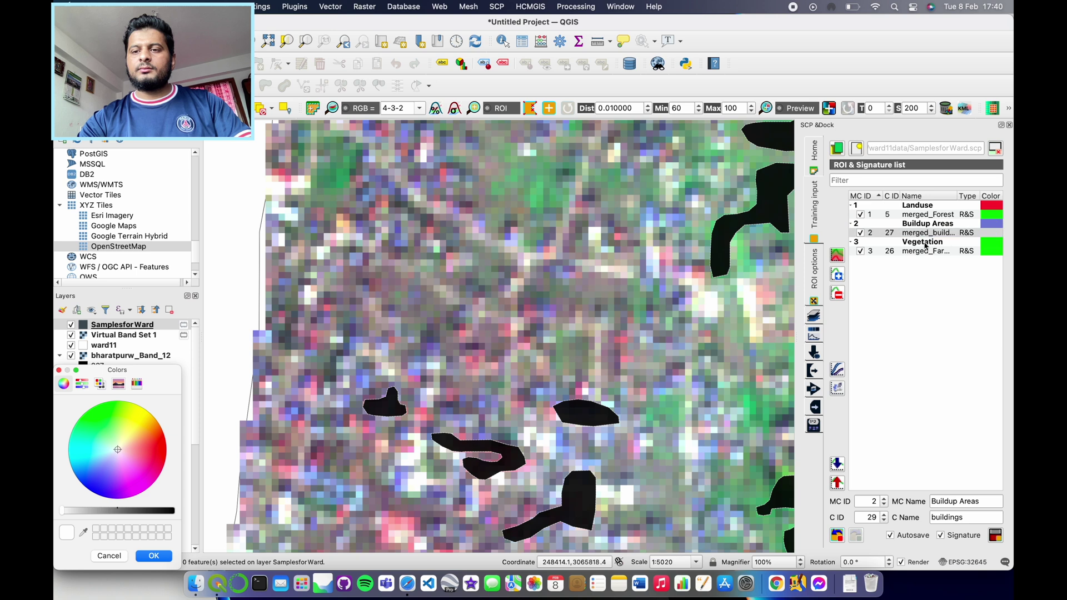
left_click_drag(121, 452, 162, 445)
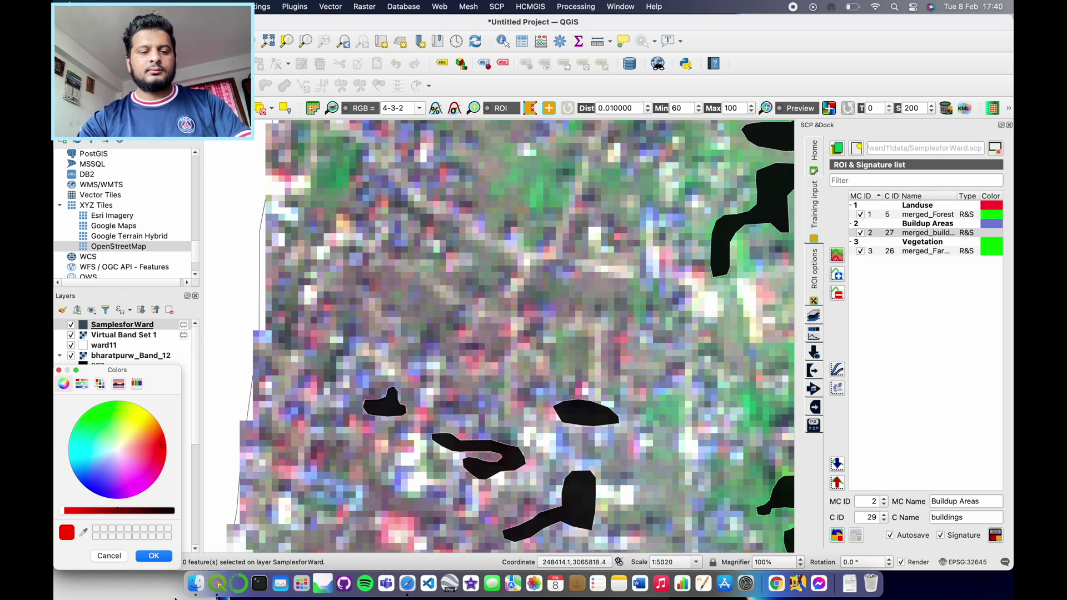
left_click(160, 559)
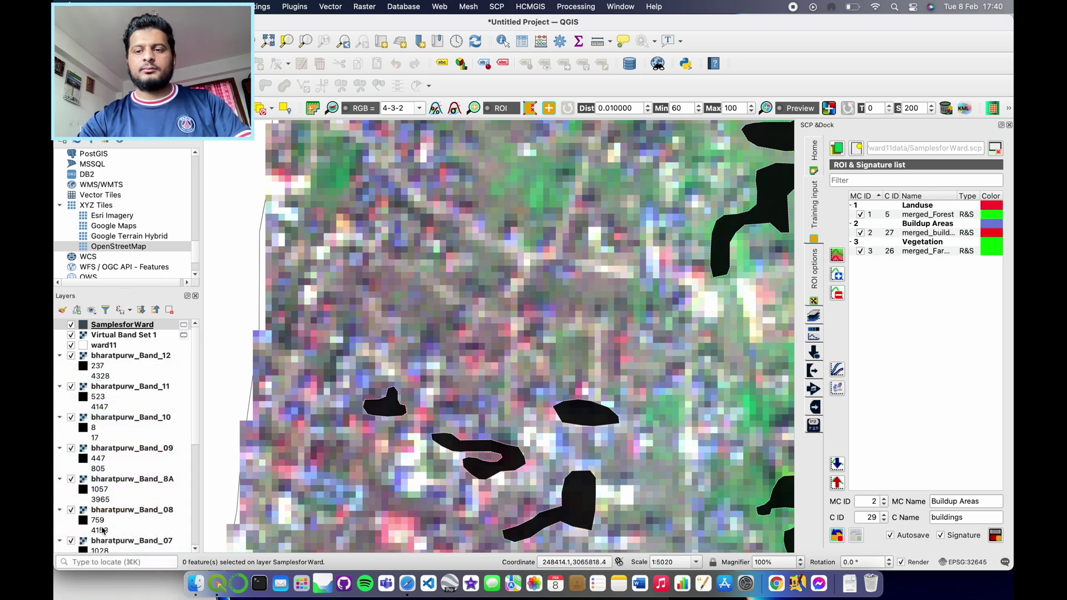
Set the class colour of merged_Farmland to pale yellow.
double_click(994, 251)
left_click_drag(118, 451, 124, 445)
left_click(169, 556)
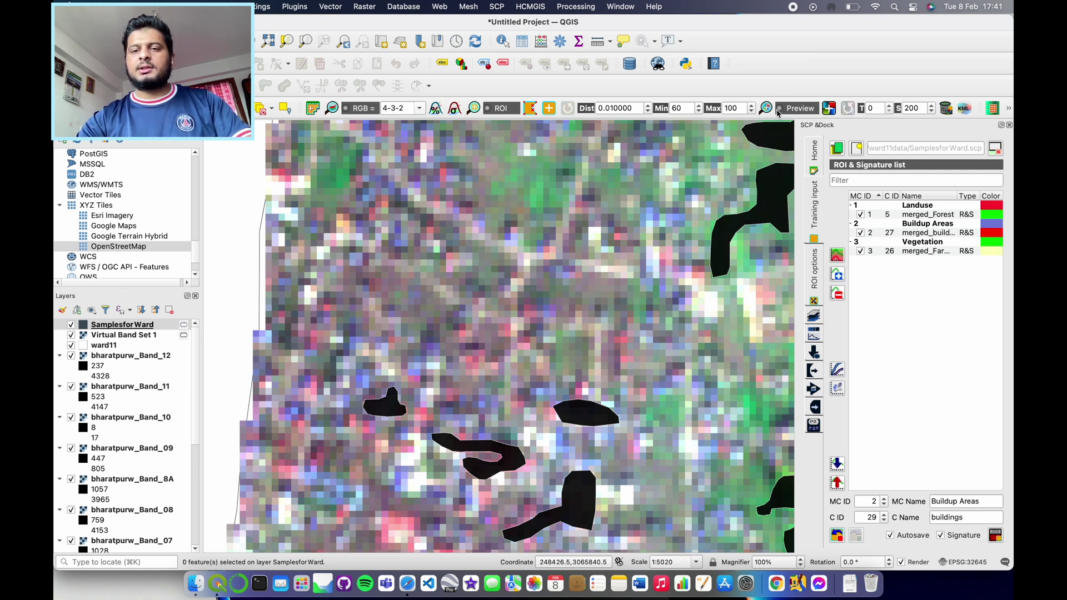
Move the SamplesforWard layer below ward11, and create a classification preview over the ward's northwestern built-up area.
left_click(830, 108)
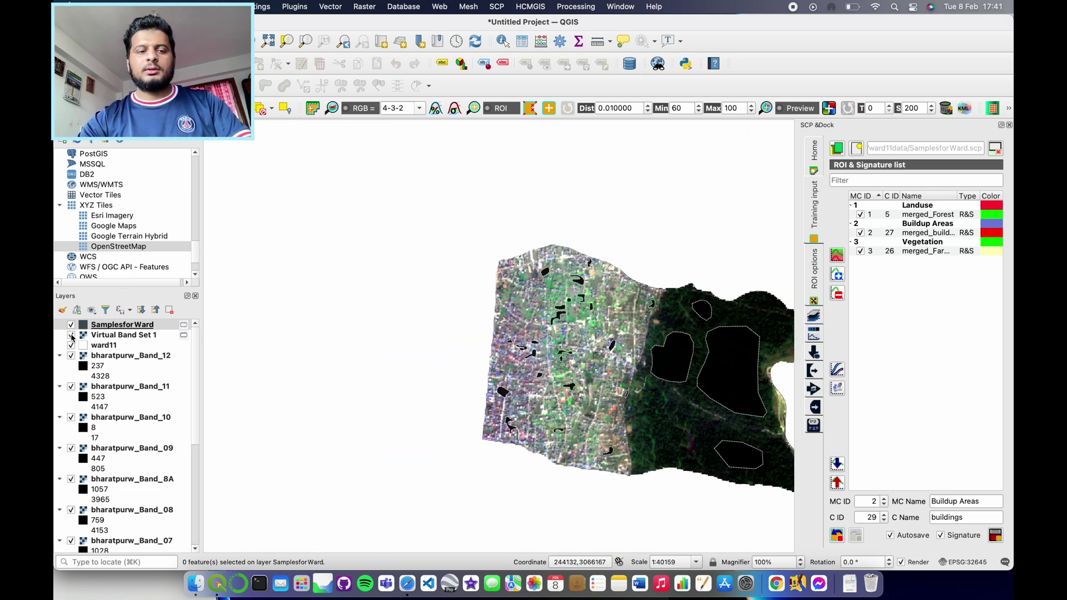
left_click_drag(89, 328, 95, 355)
scroll(697, 357, "up", 1)
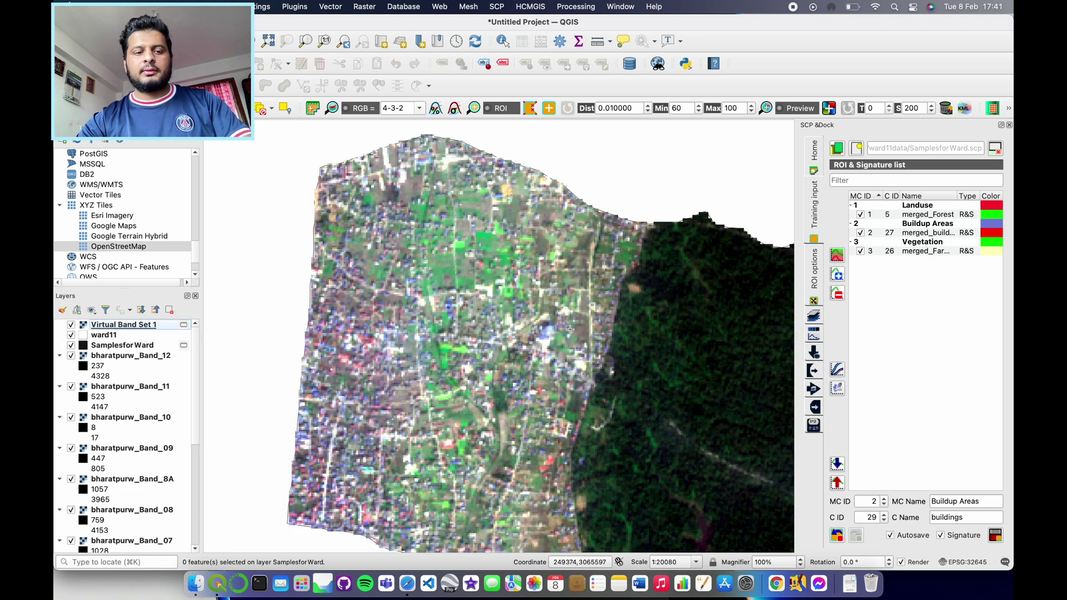
left_click(528, 300)
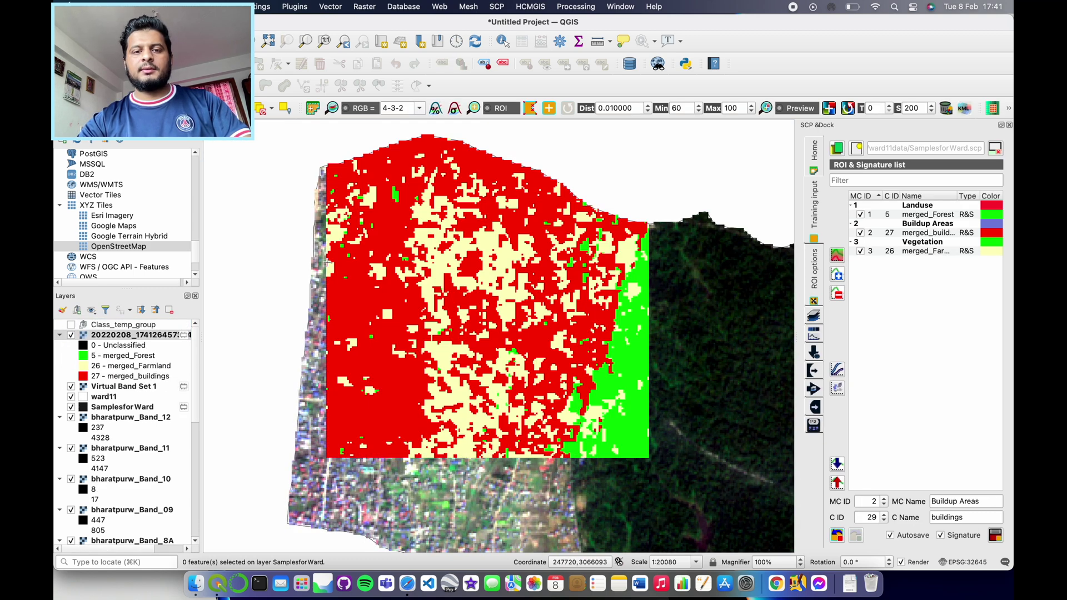
Create classification previews over the ward's southwestern built-up area and over the northern part of the eastern forest.
scroll(437, 288, "down", 1)
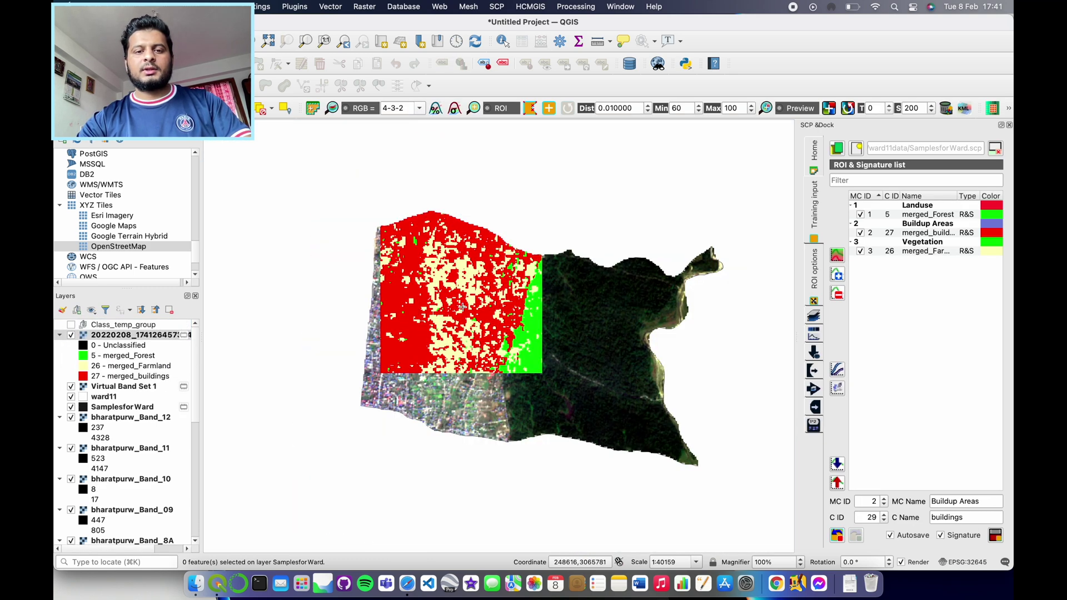
left_click(373, 369)
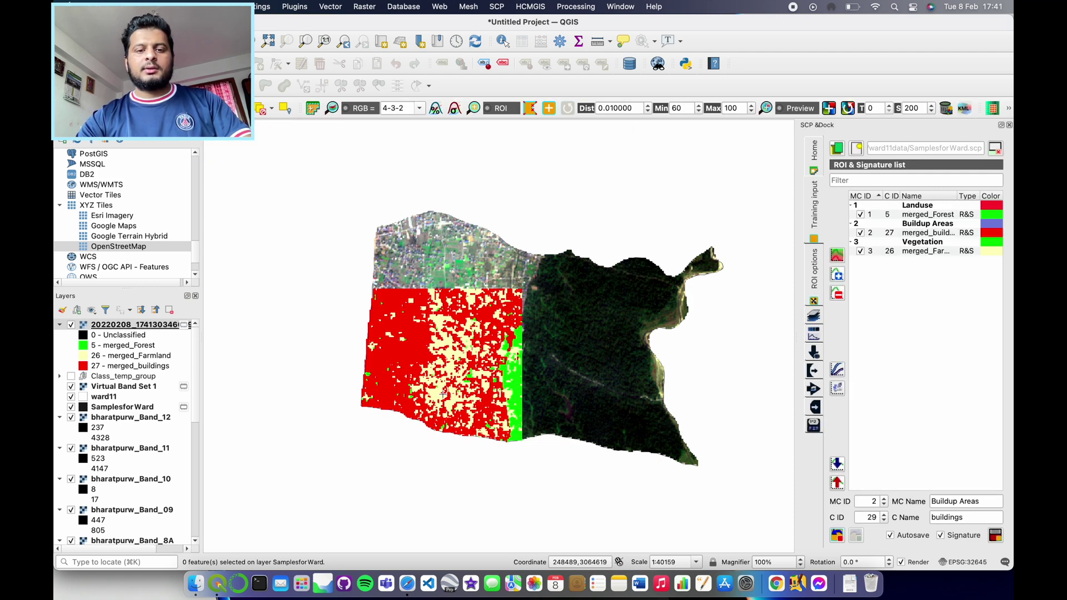
scroll(411, 347, "up", 1)
scroll(411, 348, "down", 1)
left_click(580, 306)
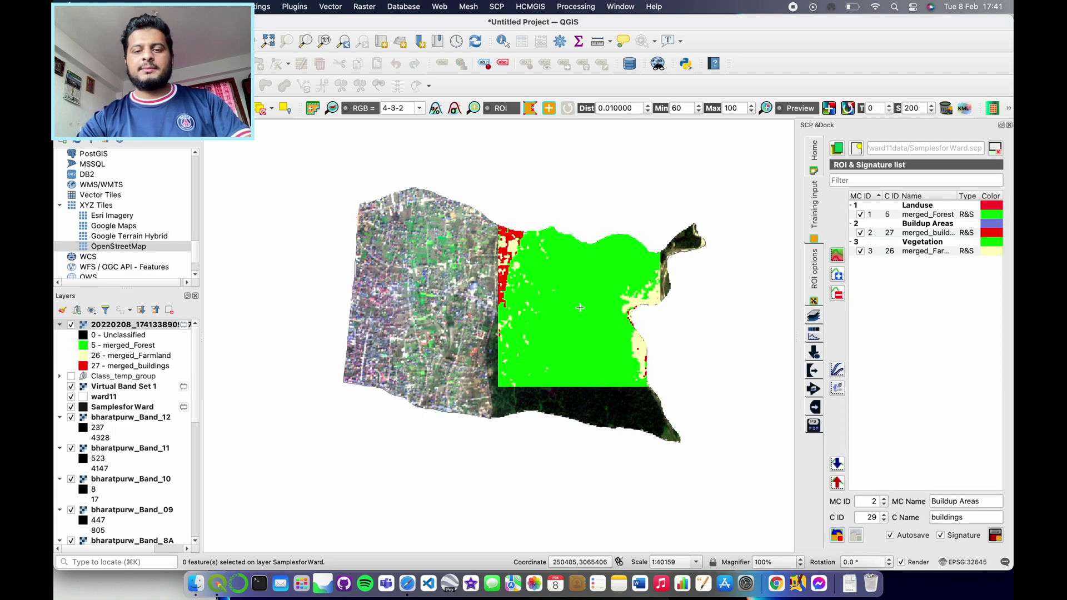
Create a classification preview over the southern part of the forest, reaching the ward's southeastern tip.
scroll(580, 307, "up", 1)
scroll(578, 313, "down", 1)
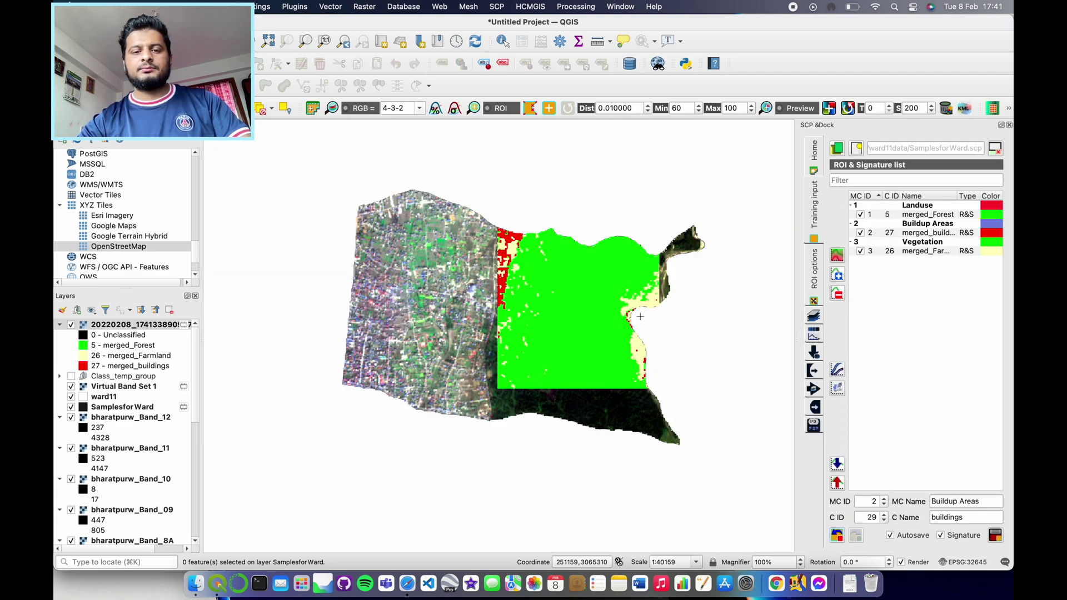
scroll(639, 316, "up", 1)
scroll(552, 328, "down", 1)
scroll(554, 386, "up", 1)
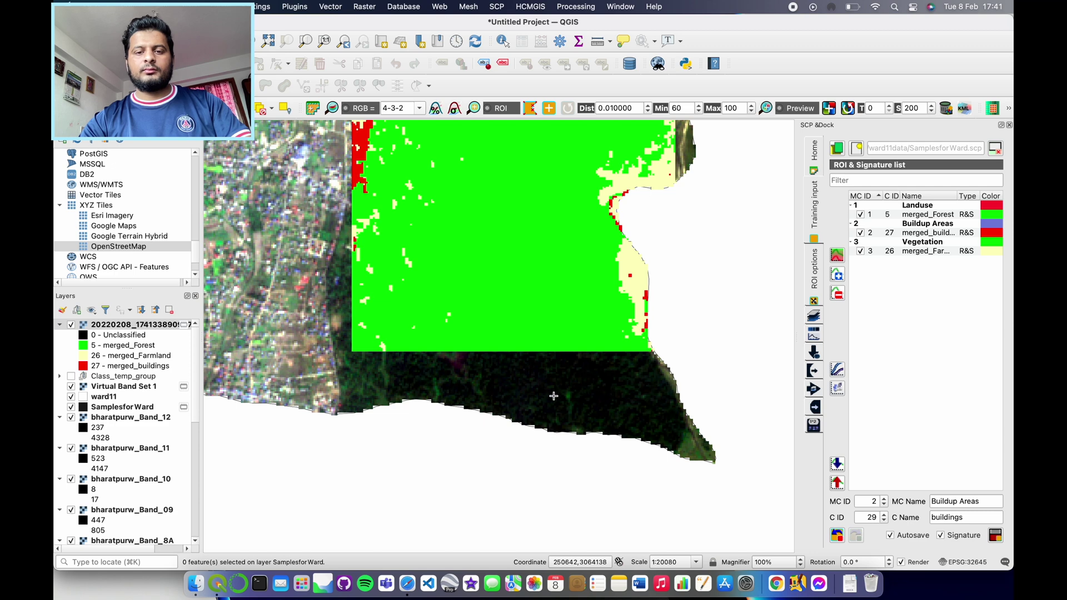
left_click(554, 395)
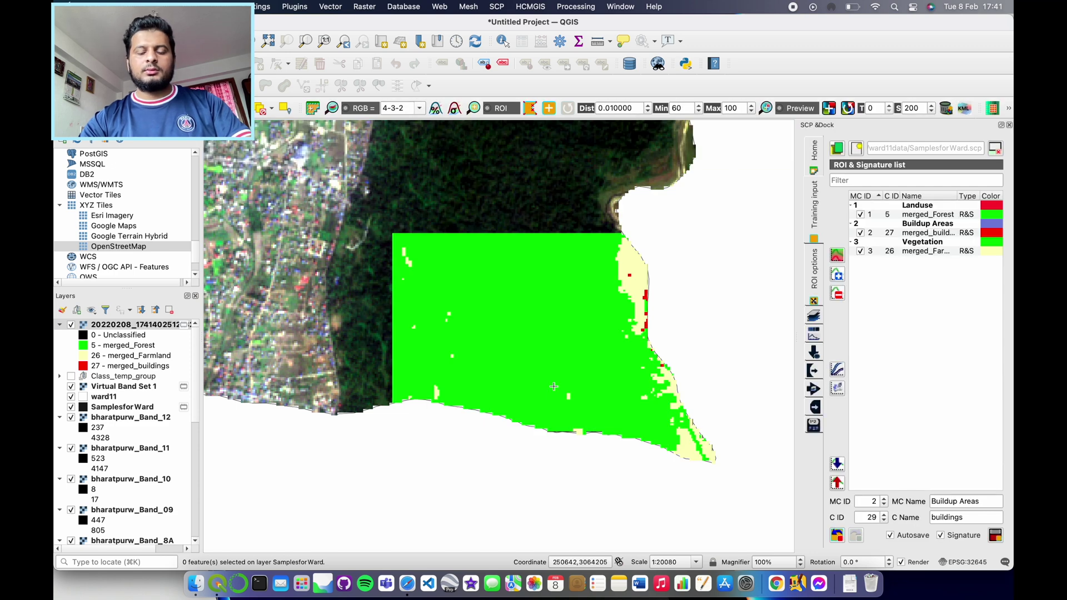
Show Class_temp_group, and create classification previews over the uncovered patch at the forest's southwestern edge and the ward's northwestern edge.
scroll(581, 358, "down", 1)
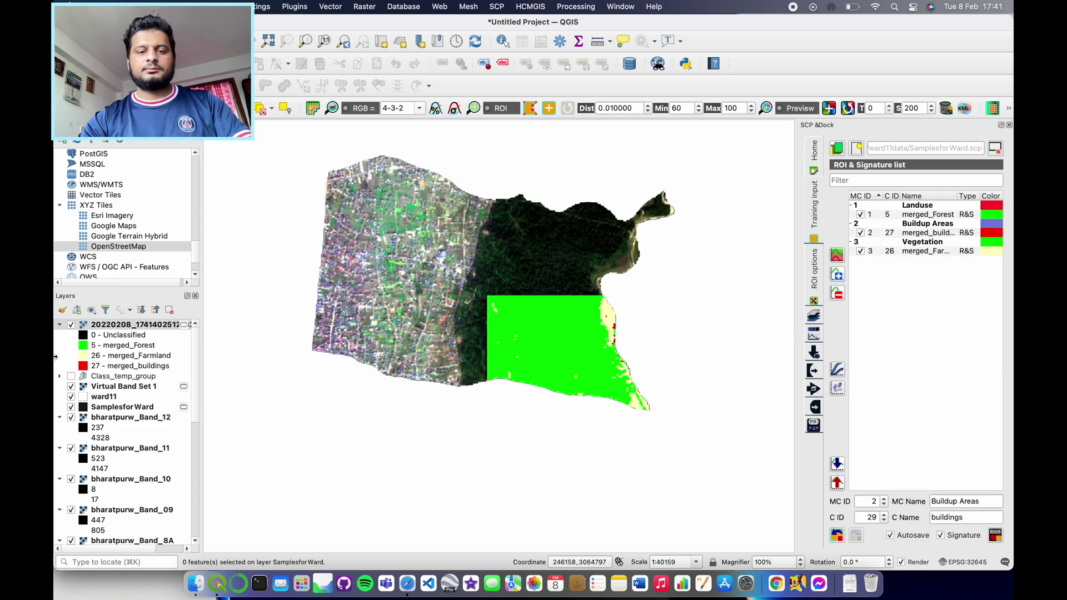
left_click(70, 376)
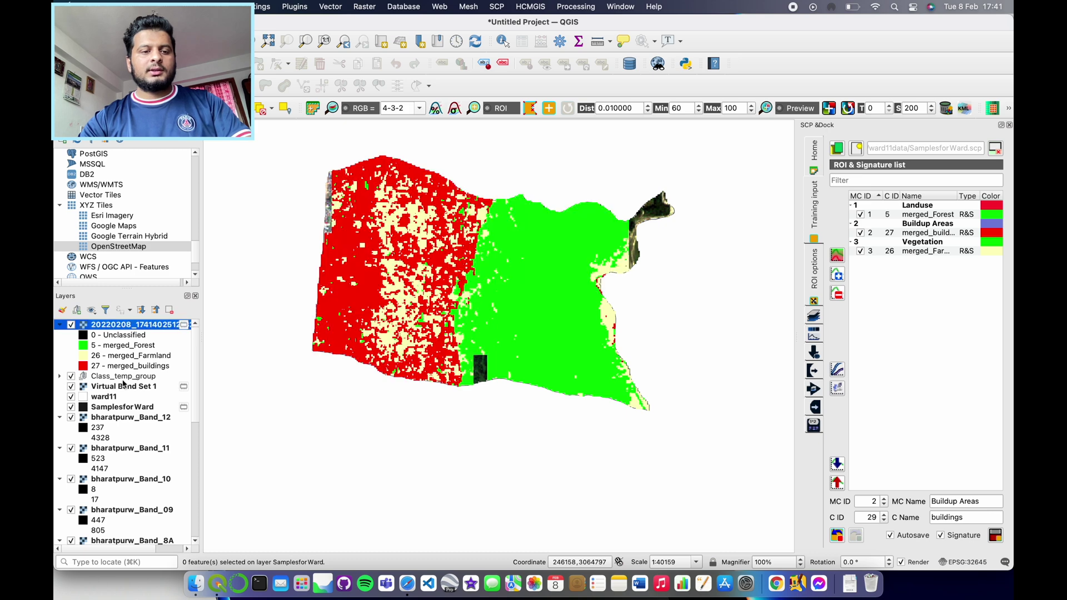
left_click(481, 368)
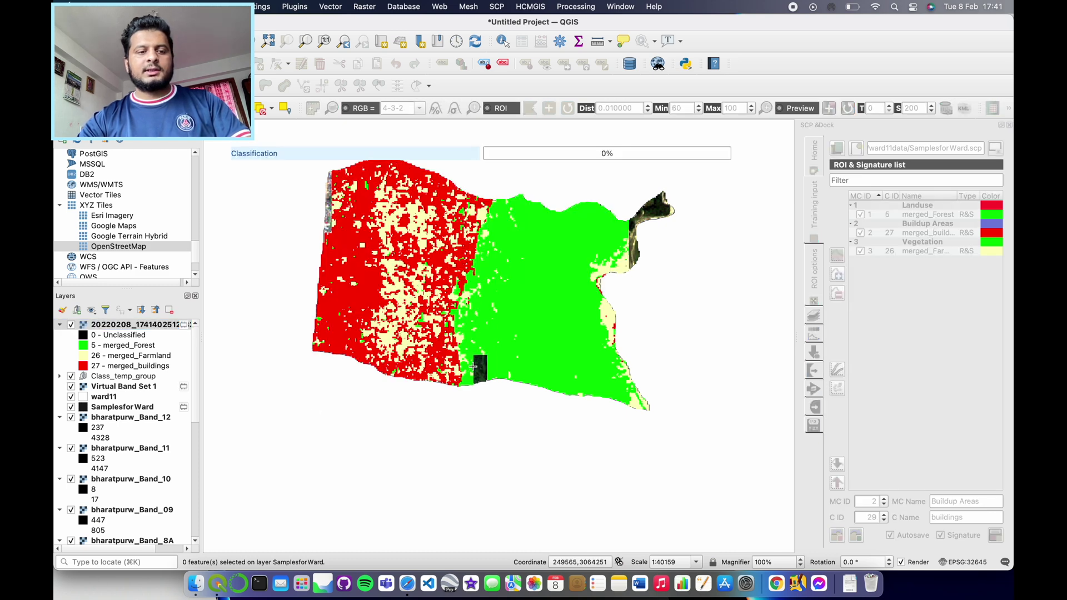
left_click(332, 195)
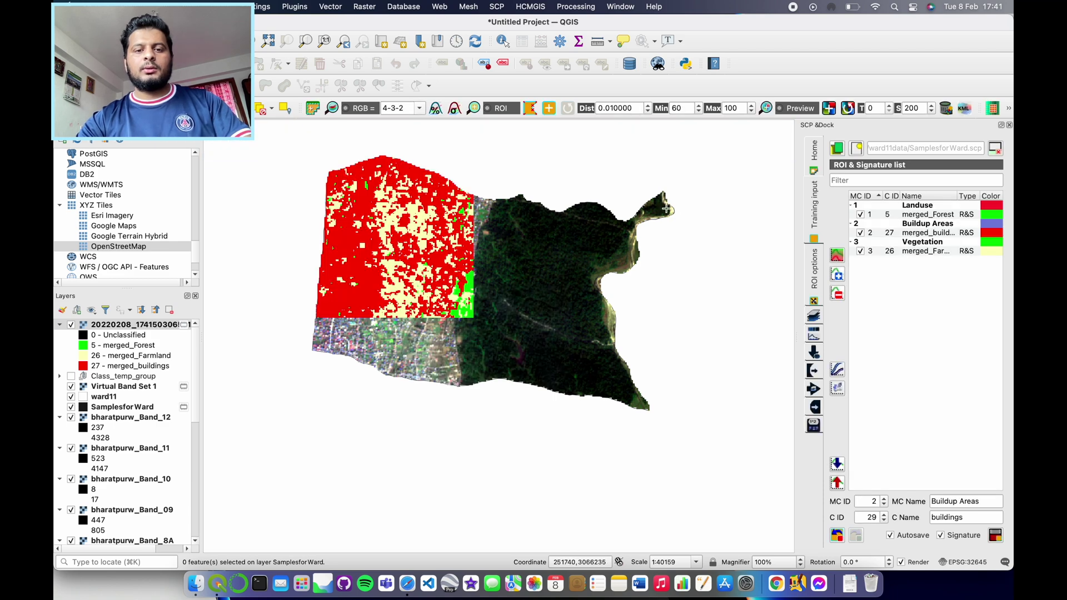
Create classification previews over the ward's northeastern tip and over the north-central strip where the built-up area meets the forest.
left_click(638, 215)
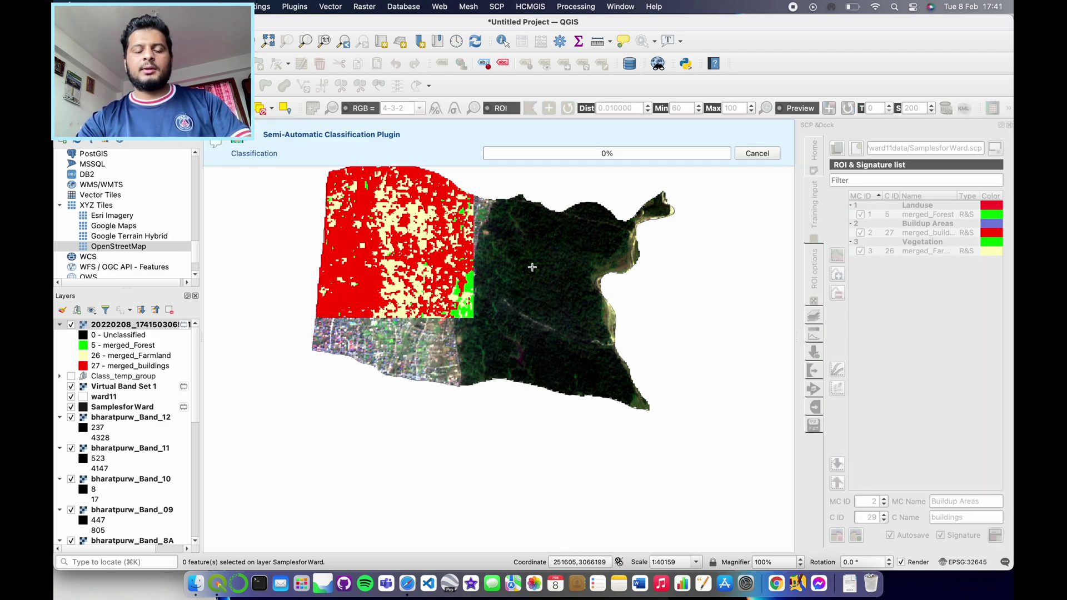
scroll(643, 241, "up", 1)
scroll(642, 241, "down", 1)
left_click(648, 227)
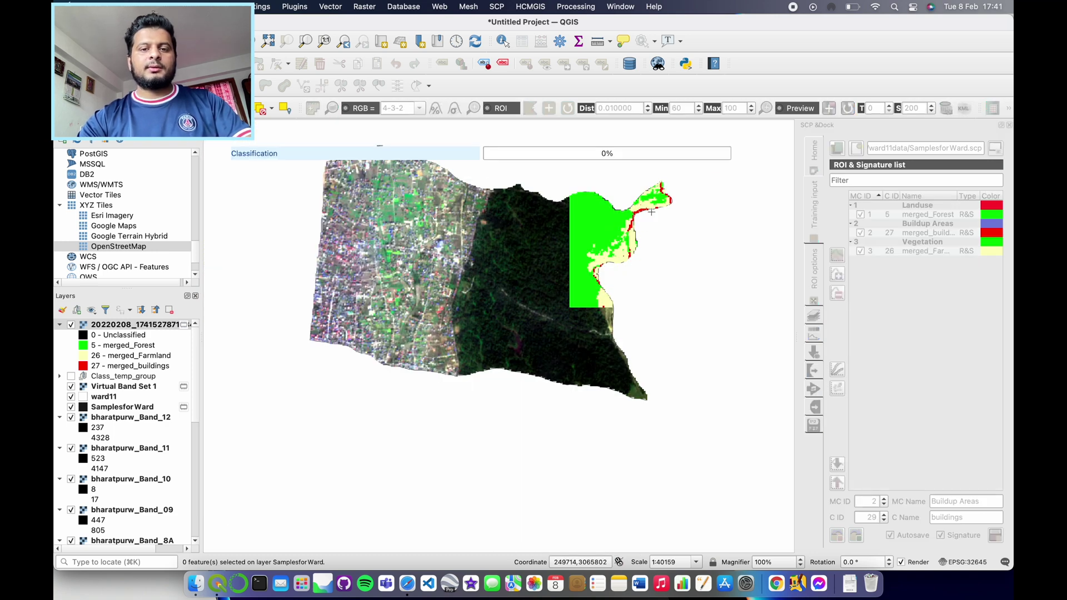
scroll(647, 217, "up", 2)
scroll(616, 228, "down", 2)
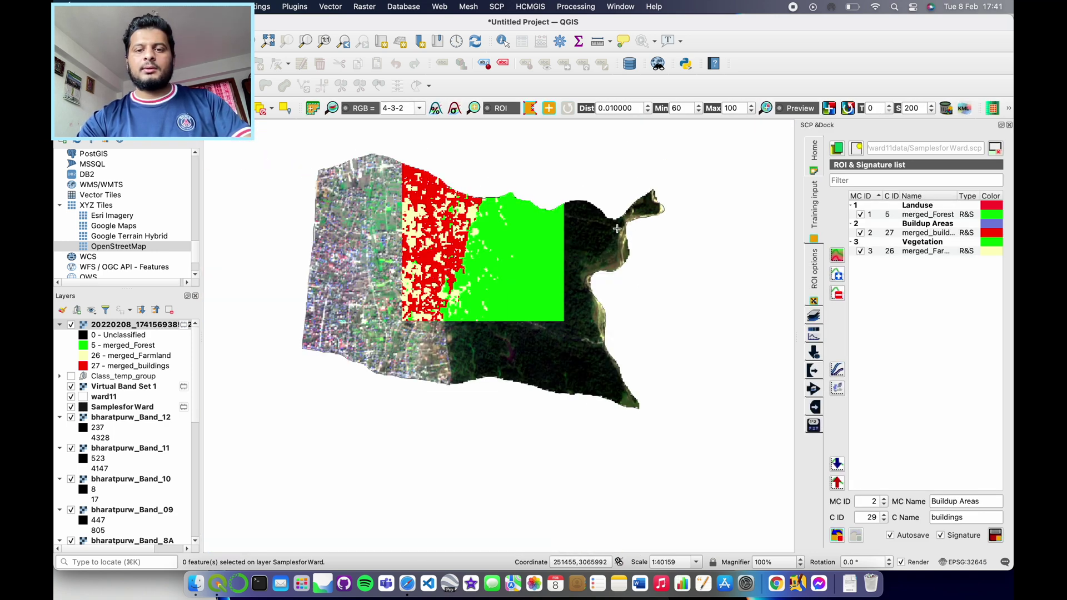
Show Class_temp_group and examine the combined classification previews across the built-up and forest parts of the ward.
scroll(617, 228, "down", 1)
left_click(71, 376)
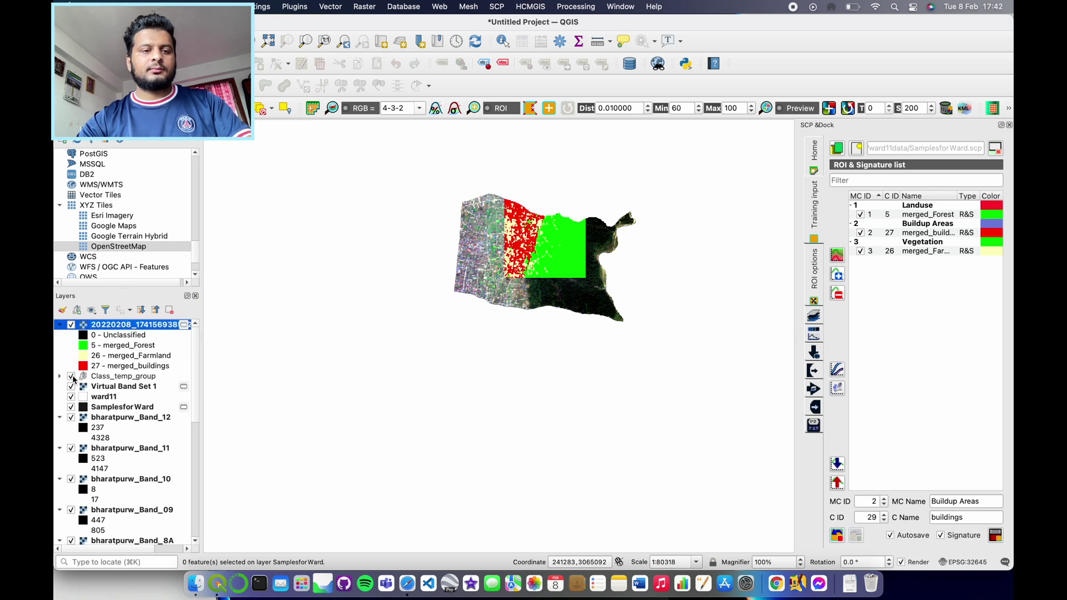
scroll(595, 232, "up", 2)
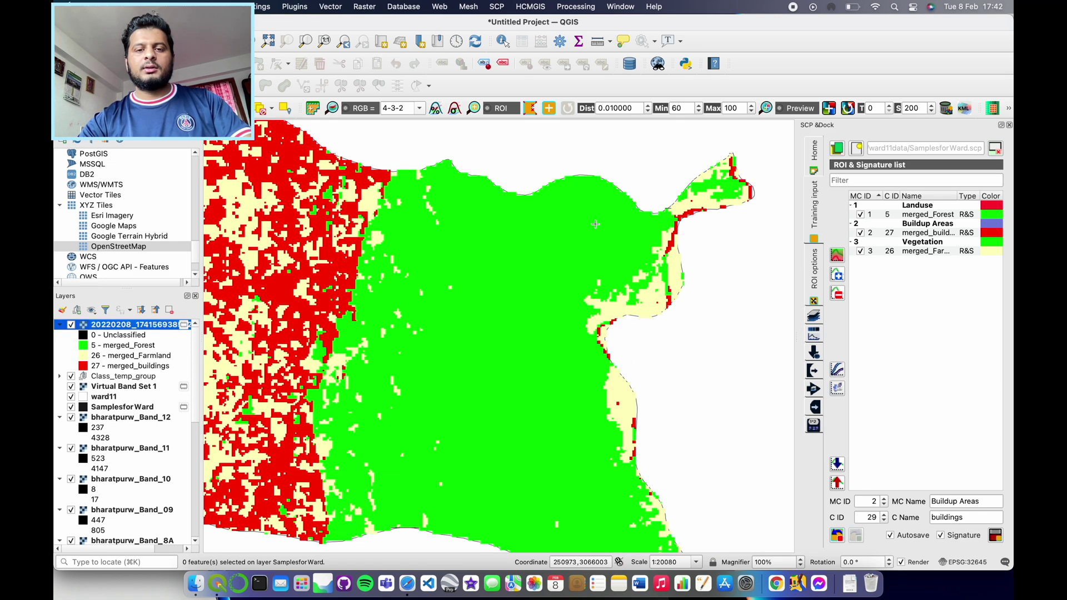
scroll(661, 213, "down", 1)
scroll(385, 226, "up", 1)
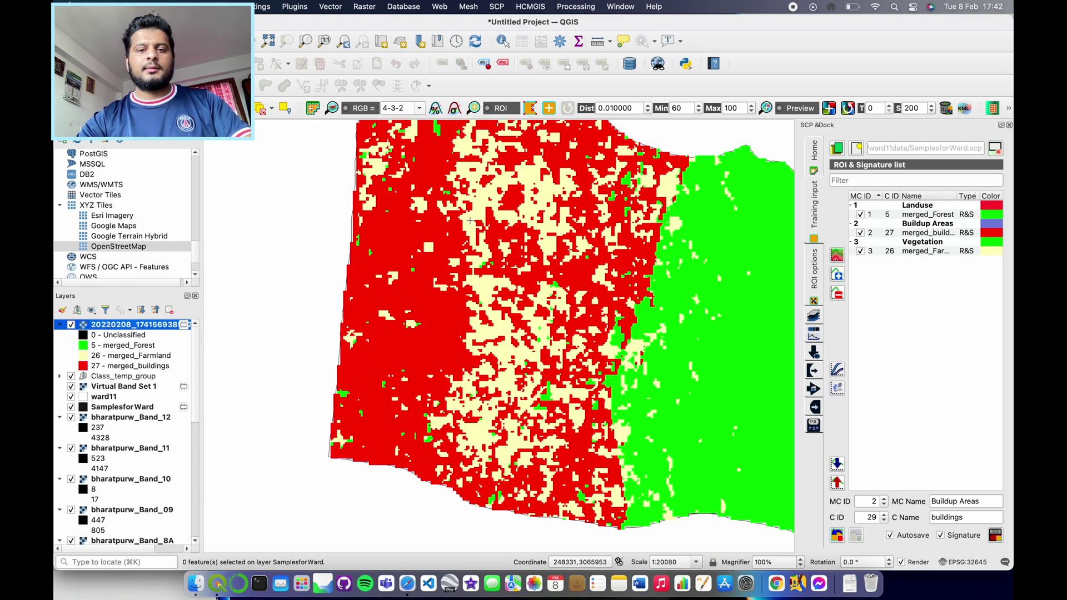
scroll(469, 224, "down", 1)
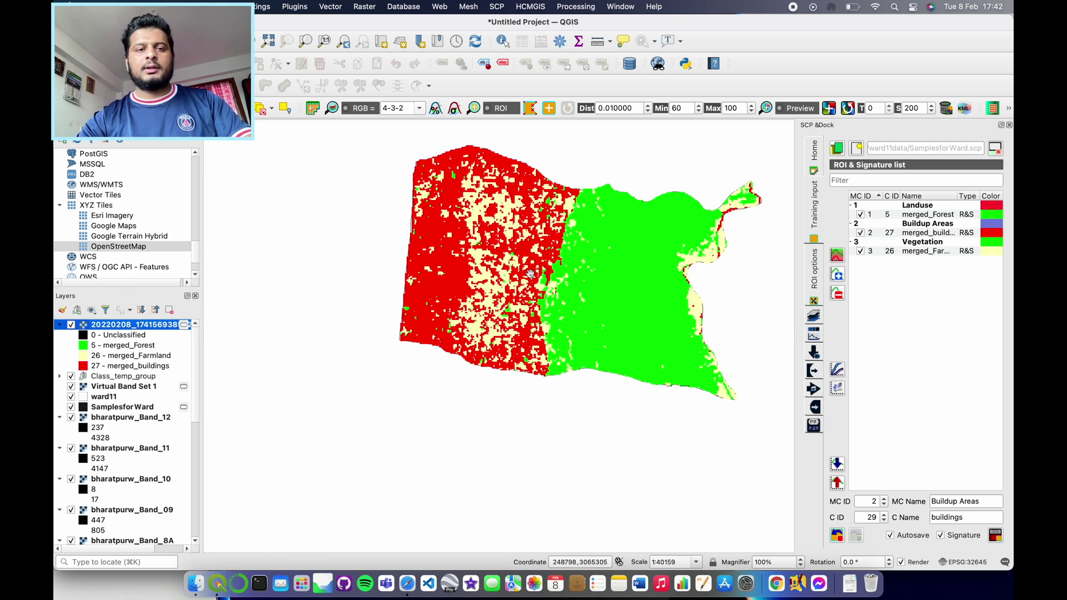
left_click_drag(474, 253, 410, 332)
scroll(409, 333, "up", 1)
scroll(457, 325, "down", 1)
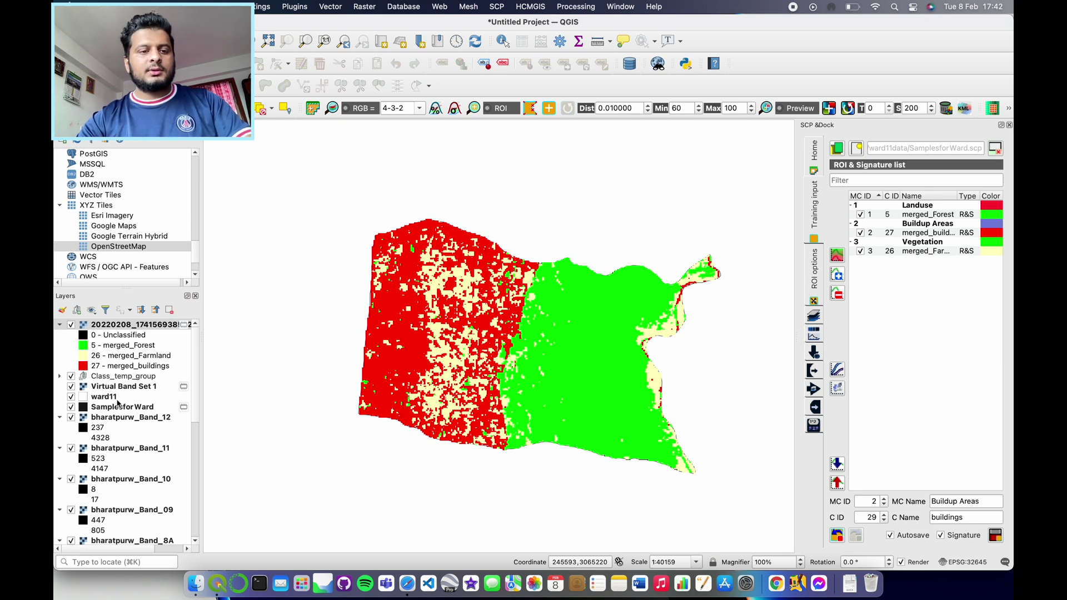
Add the OpenStreetMap basemap and move Class_temp_group above it in the layer order.
left_click(114, 247)
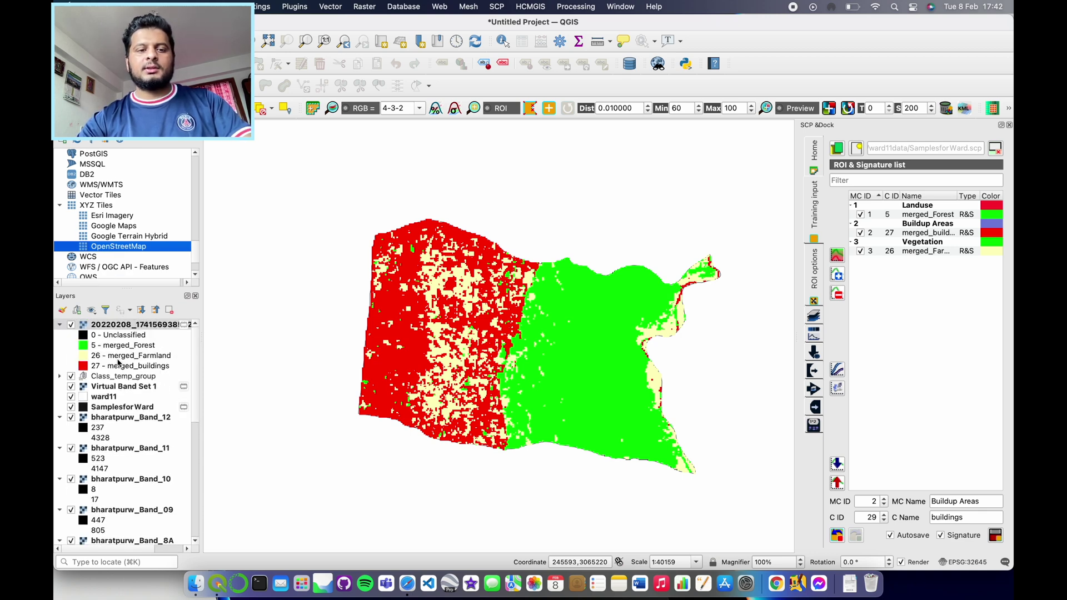
double_click(109, 247)
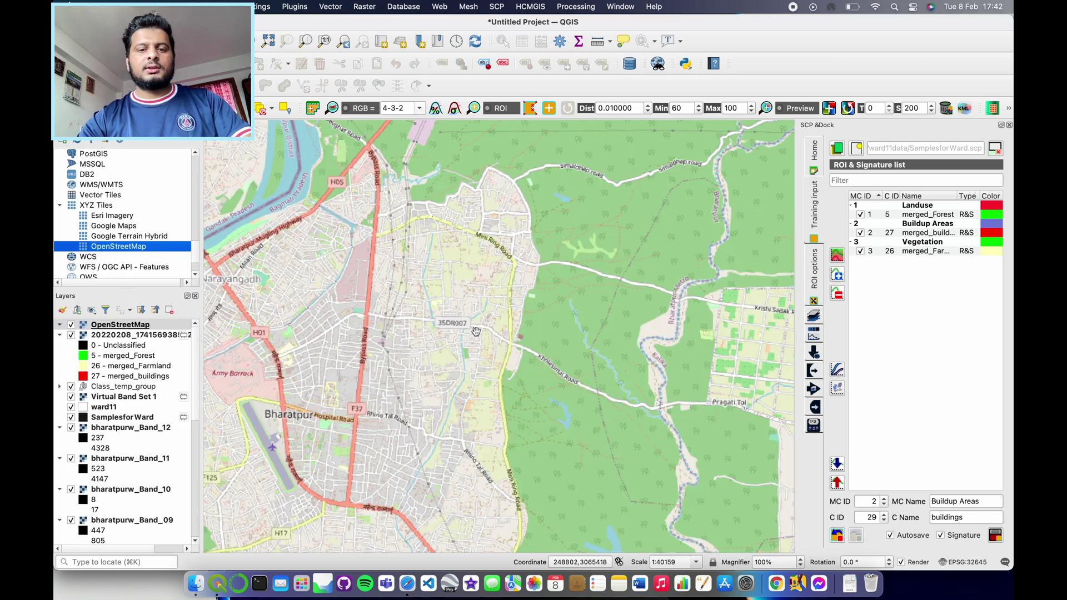
scroll(307, 354, "down", 1)
left_click(71, 325)
left_click(70, 325)
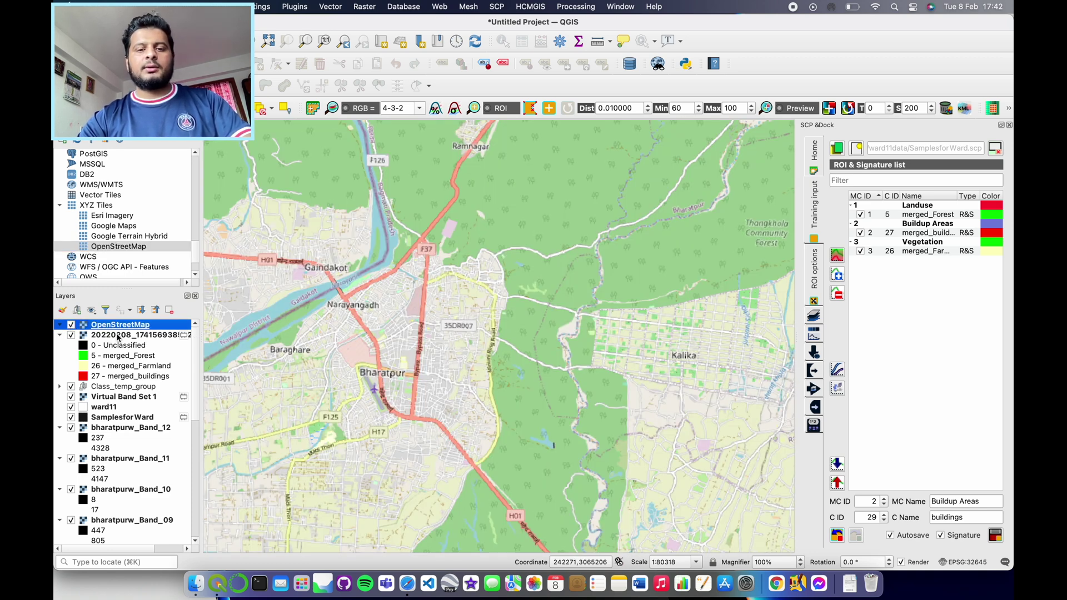
left_click_drag(118, 391, 114, 326)
scroll(500, 350, "up", 1)
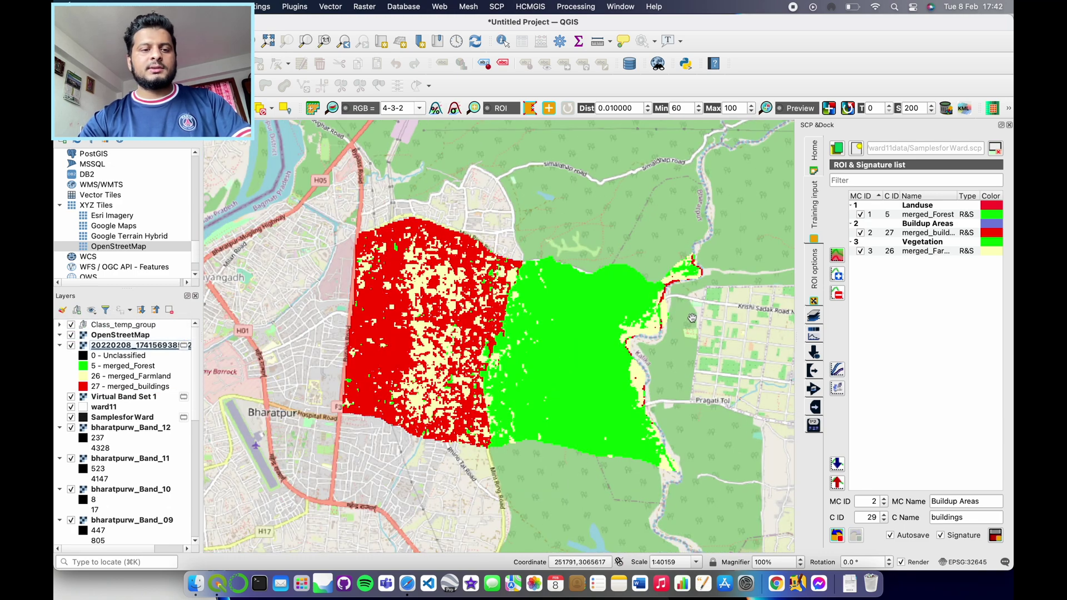
Compare the classification of the ward's northern built-up area with OpenStreetMap by hiding and showing Class_temp_group.
scroll(558, 333, "up", 1)
scroll(558, 333, "up", 1)
scroll(597, 350, "down", 2)
scroll(392, 344, "up", 1)
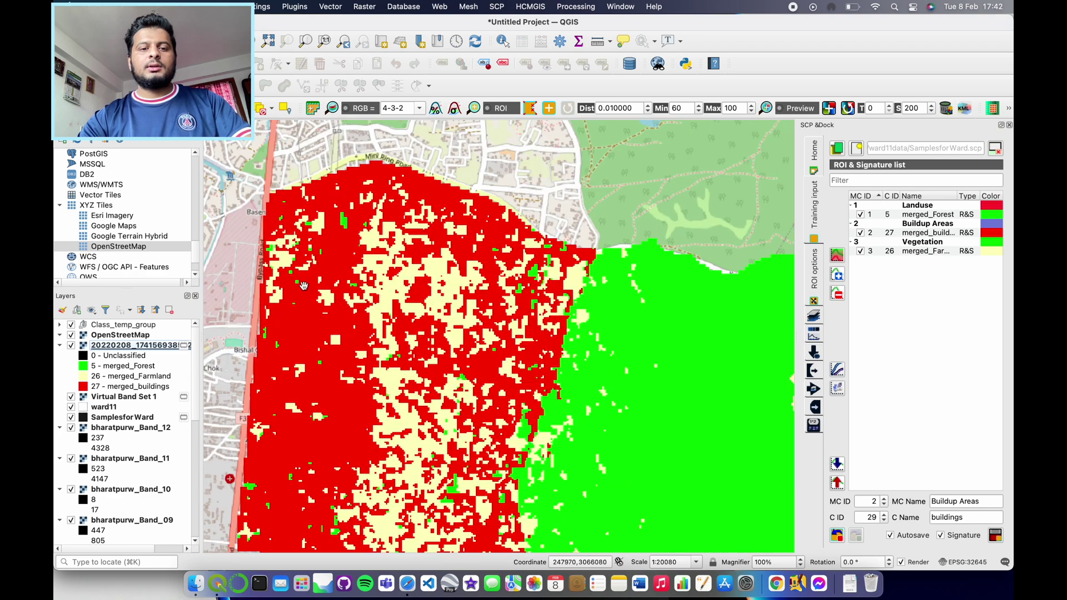
left_click(71, 326)
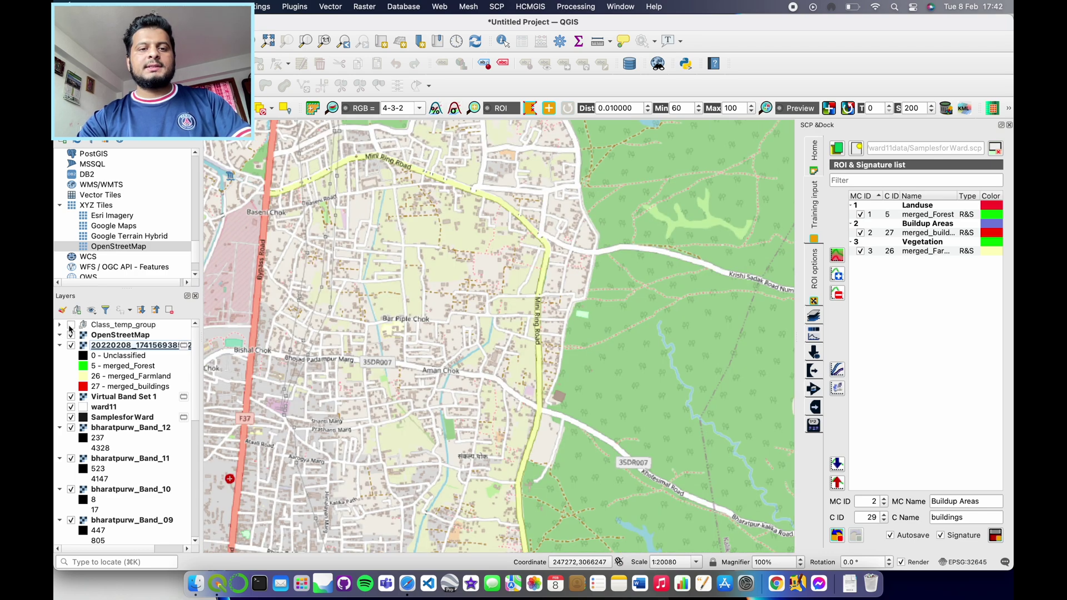
left_click(70, 327)
left_click(70, 326)
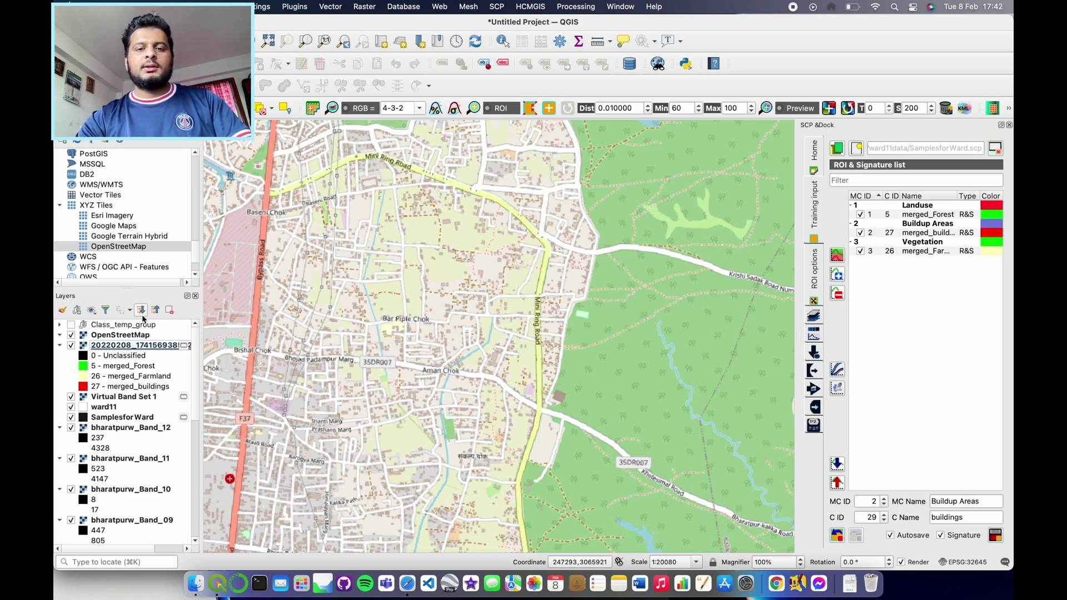
left_click(71, 325)
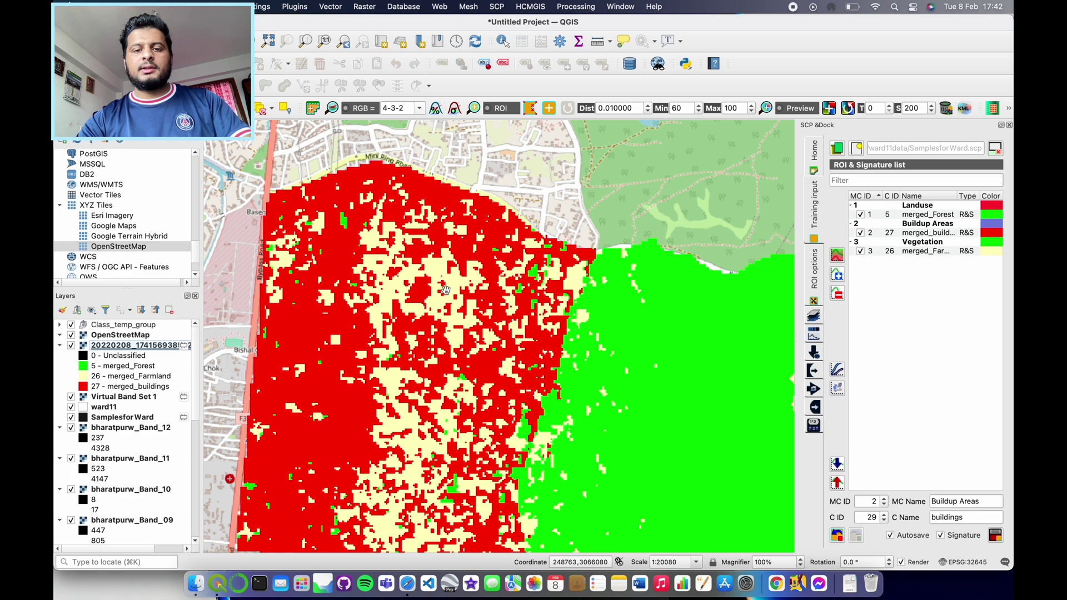
Compare the classified area along Bypass Road with OpenStreetMap by toggling Class_temp_group, and examine the whole ward's classification against the basemap.
scroll(453, 305, "down", 2)
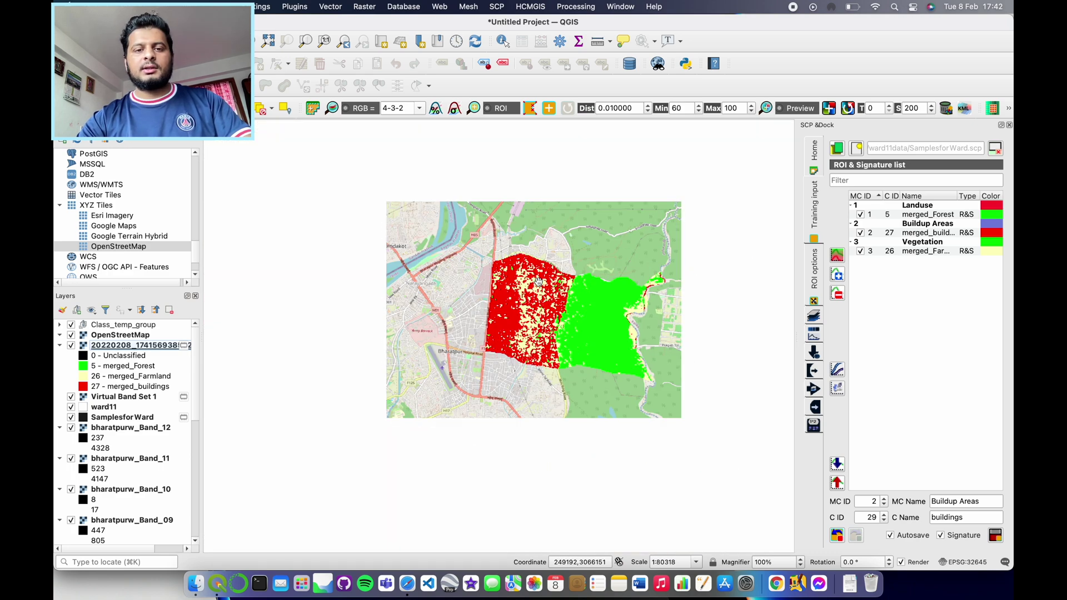
scroll(531, 317, "up", 3)
scroll(483, 289, "down", 2)
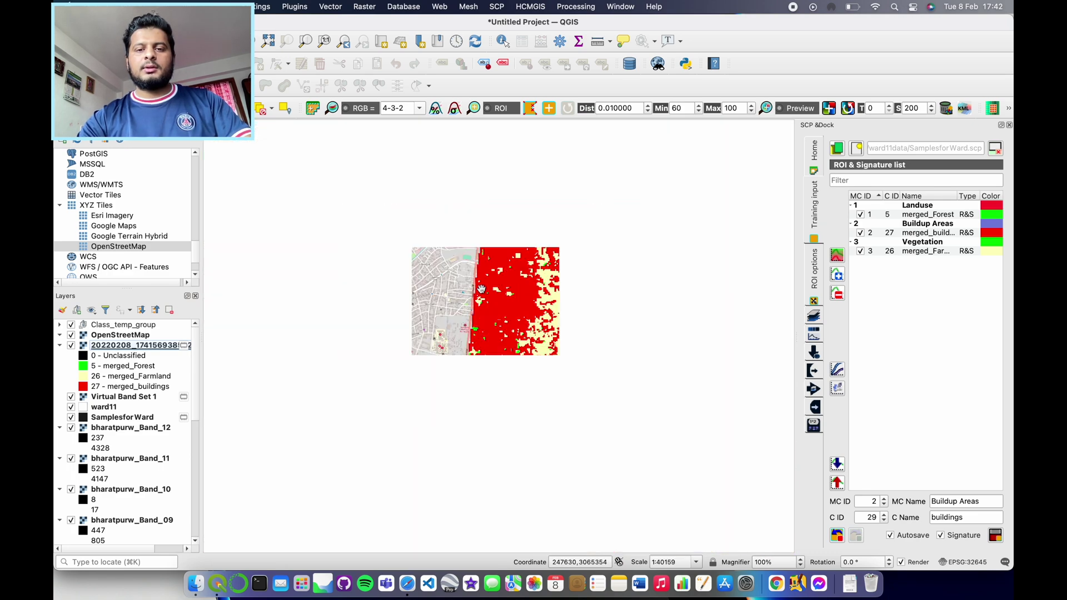
scroll(503, 302, "up", 2)
left_click(70, 325)
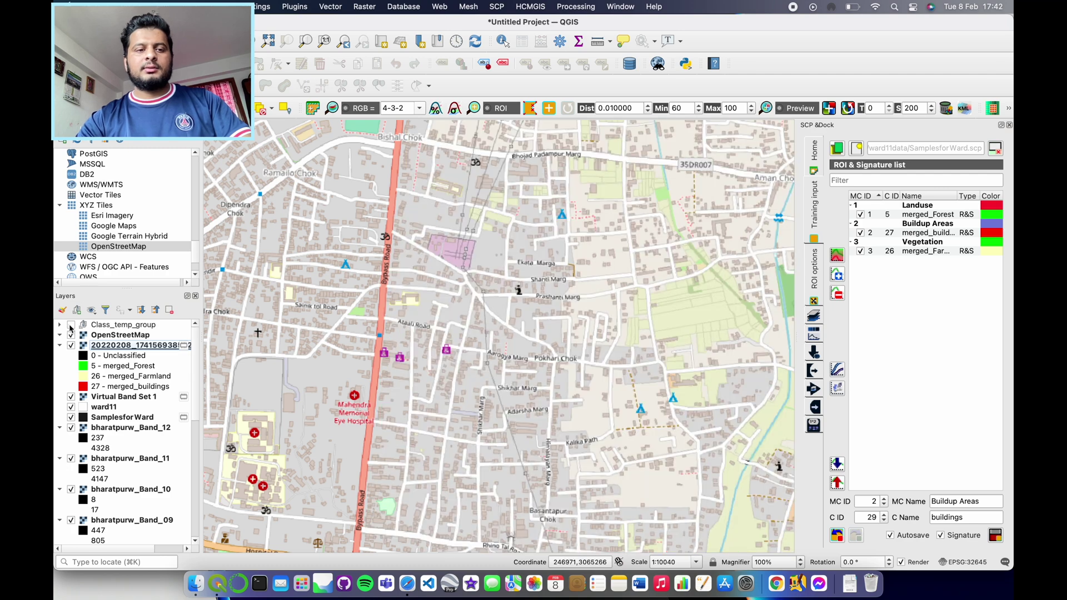
left_click(70, 324)
scroll(460, 305, "down", 2)
left_click(111, 326)
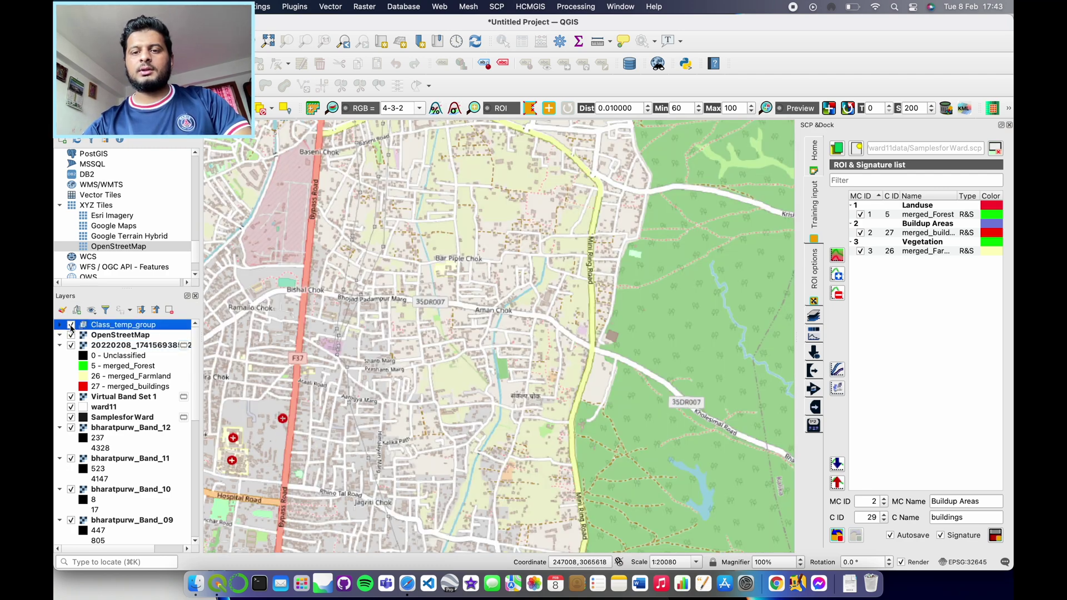
scroll(547, 309, "down", 2)
scroll(639, 328, "up", 2)
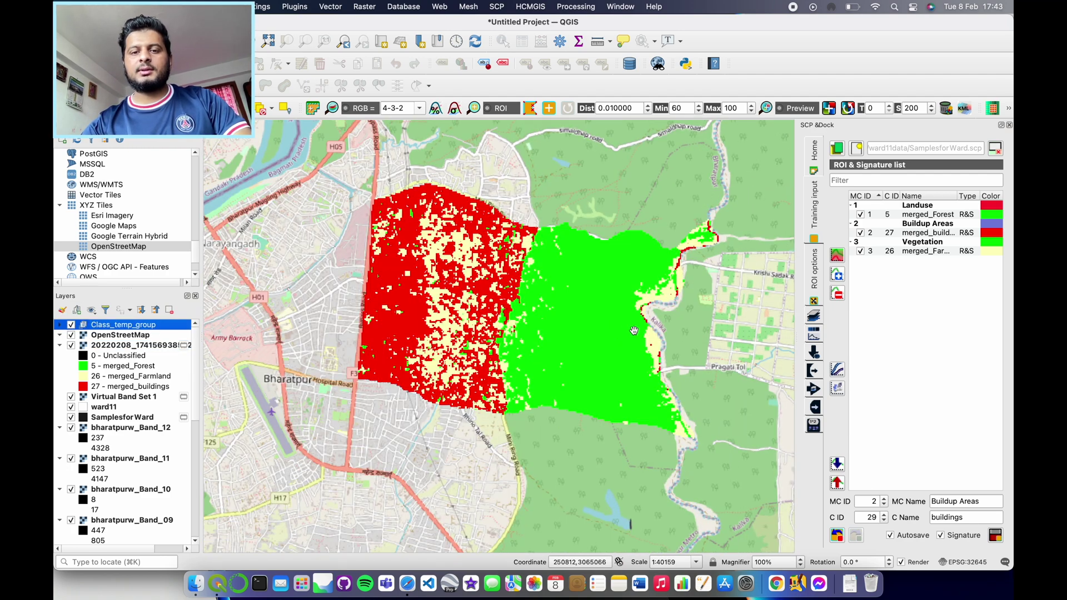
scroll(614, 326, "down", 2)
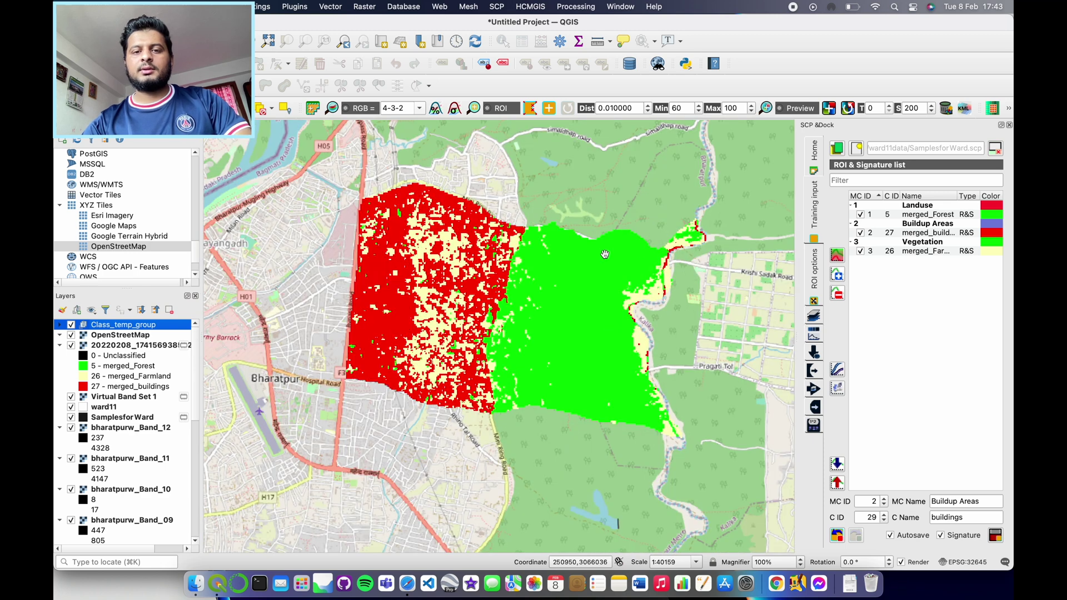
scroll(464, 289, "up", 2)
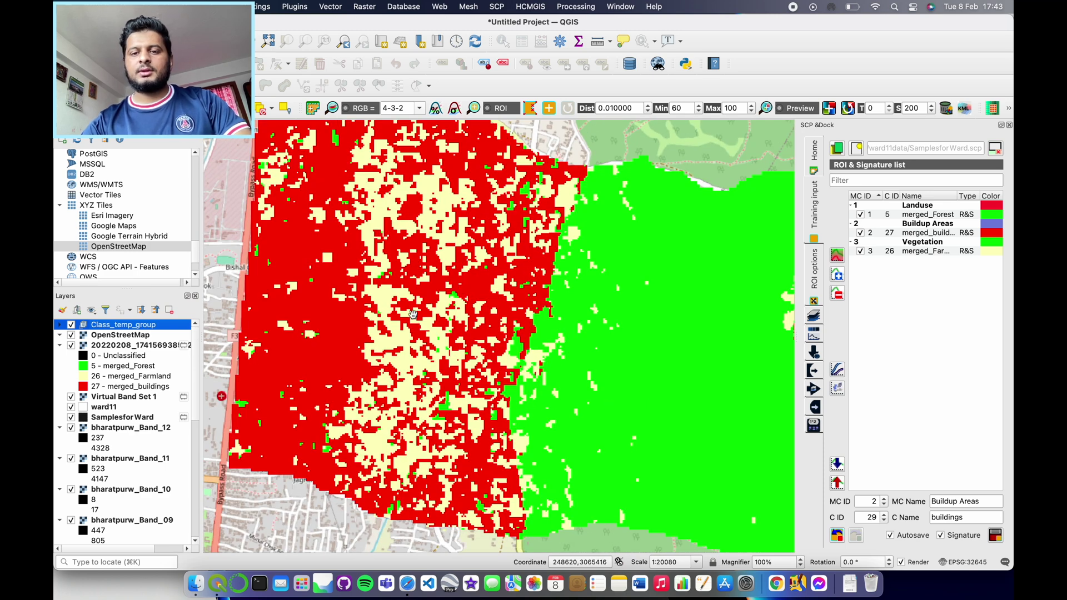